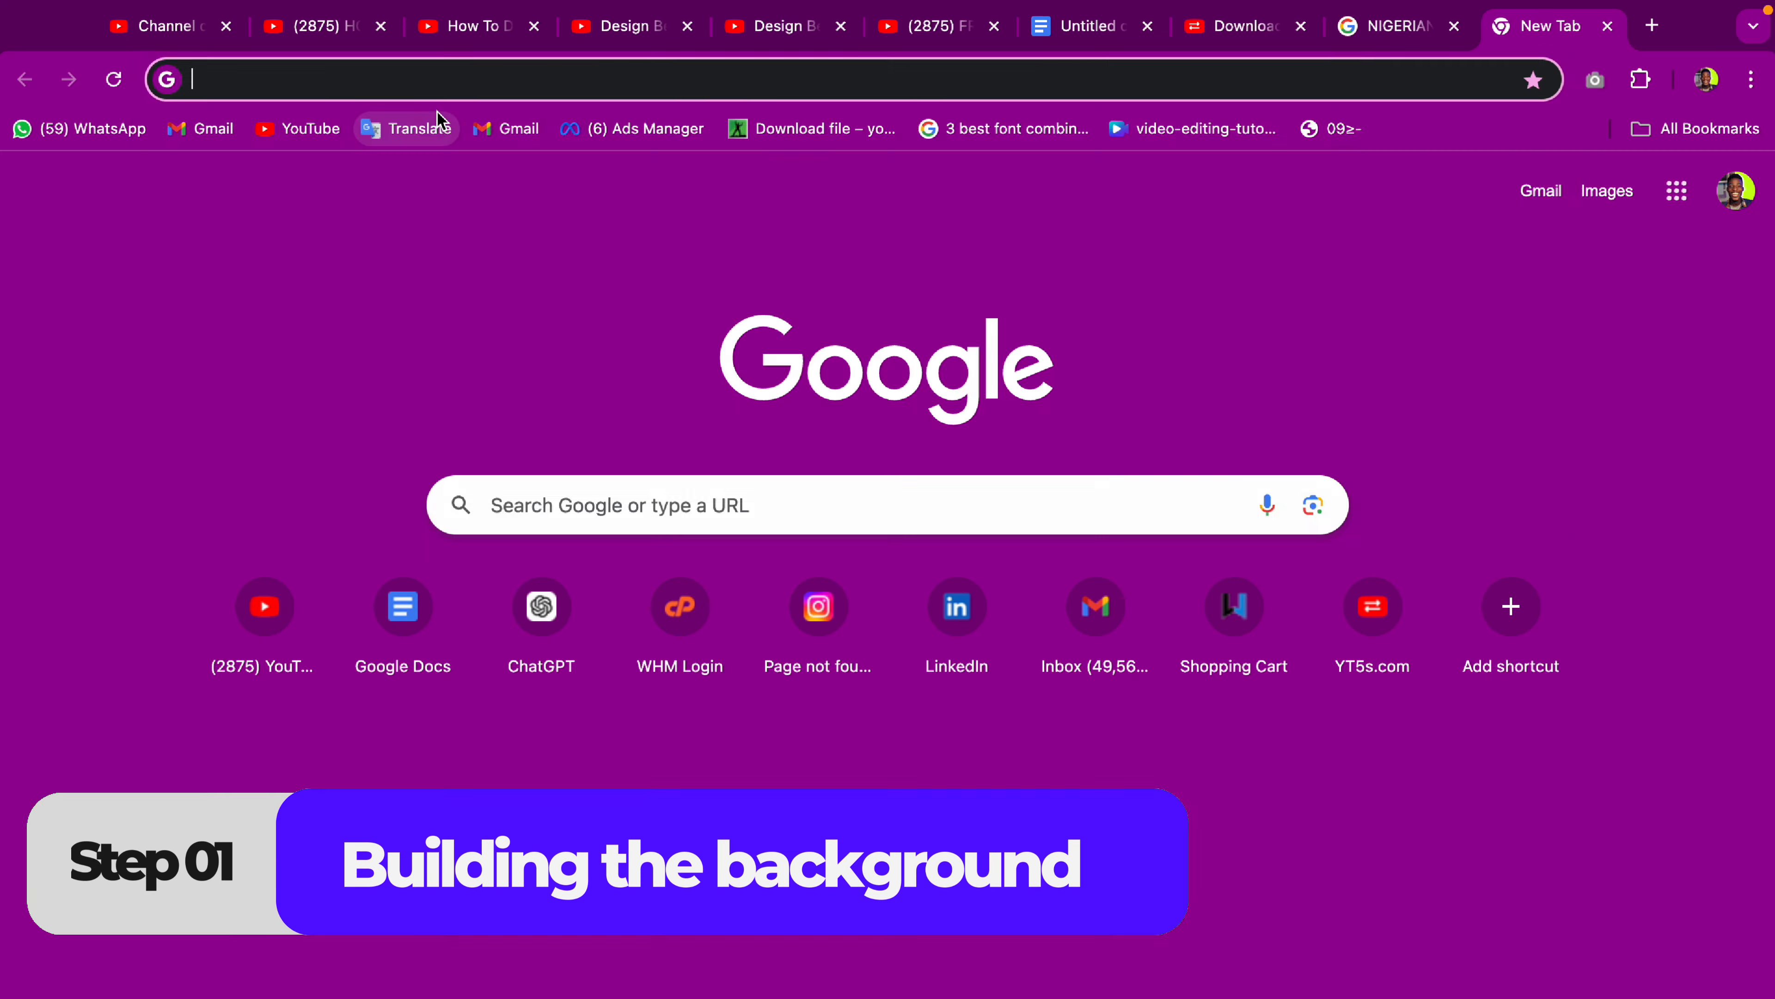
Step: Search Google Images for "NIGERIAN church lady PRAYING TO GOD AND CRYING"
text(Nigerian )
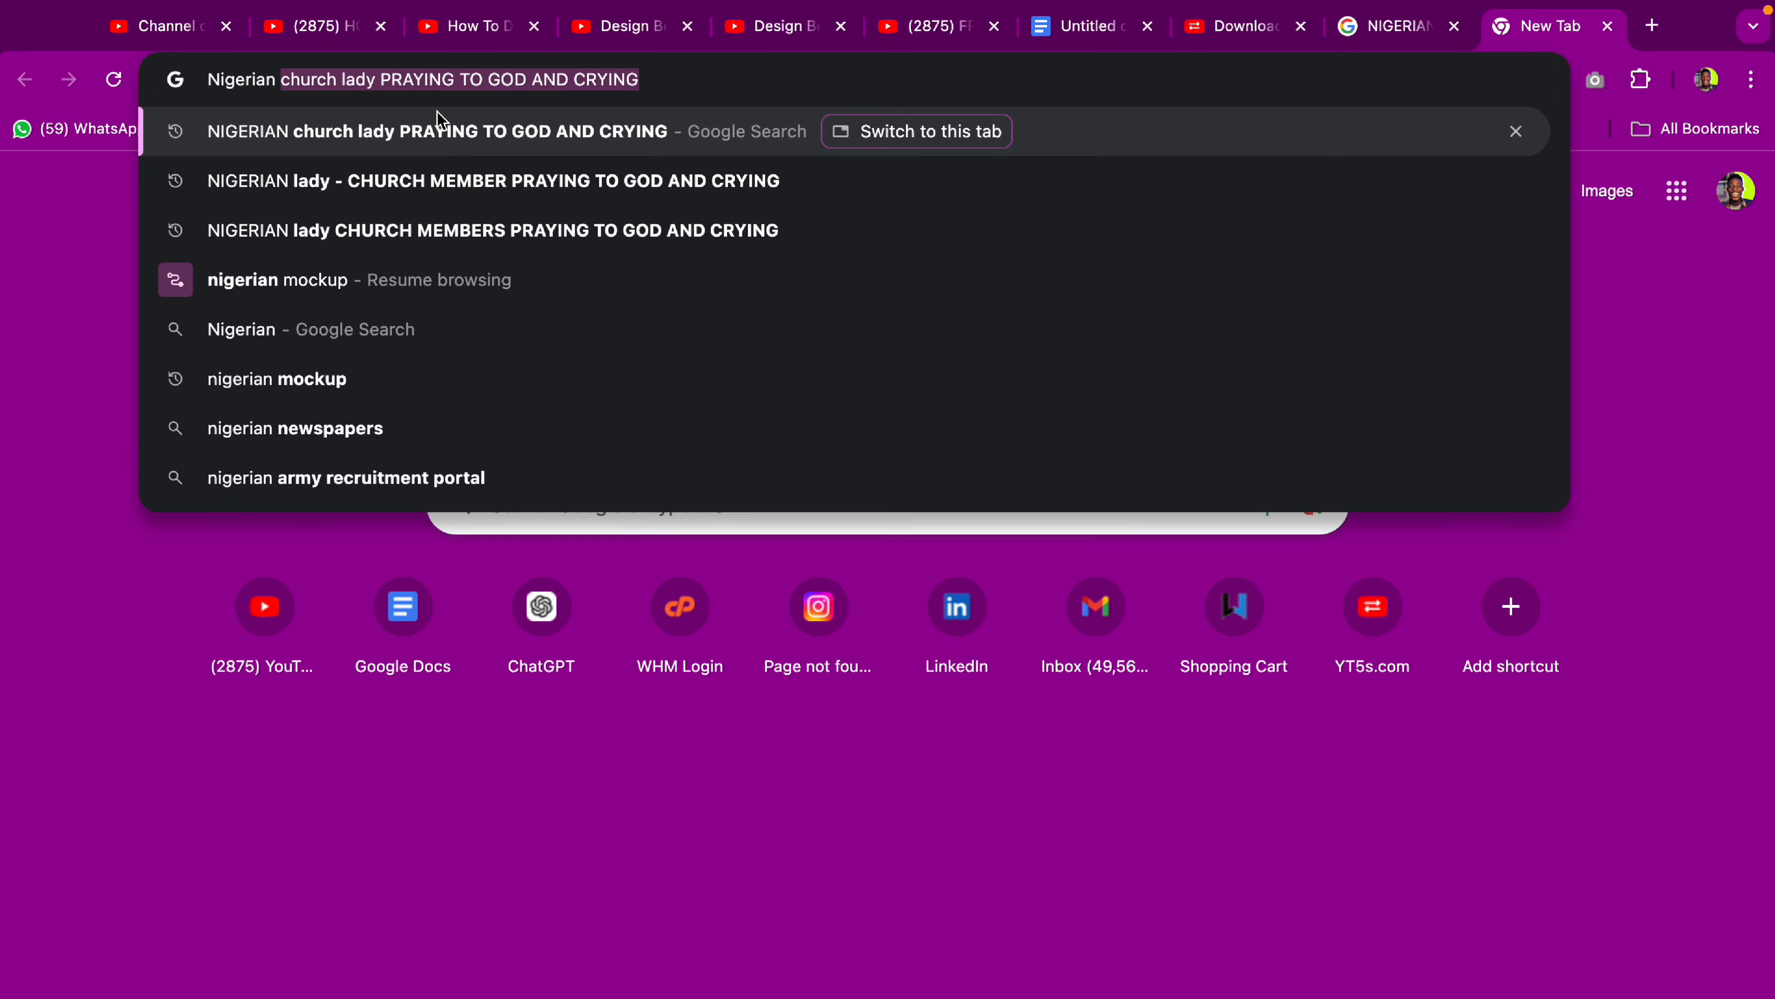
text(church lady praying to )
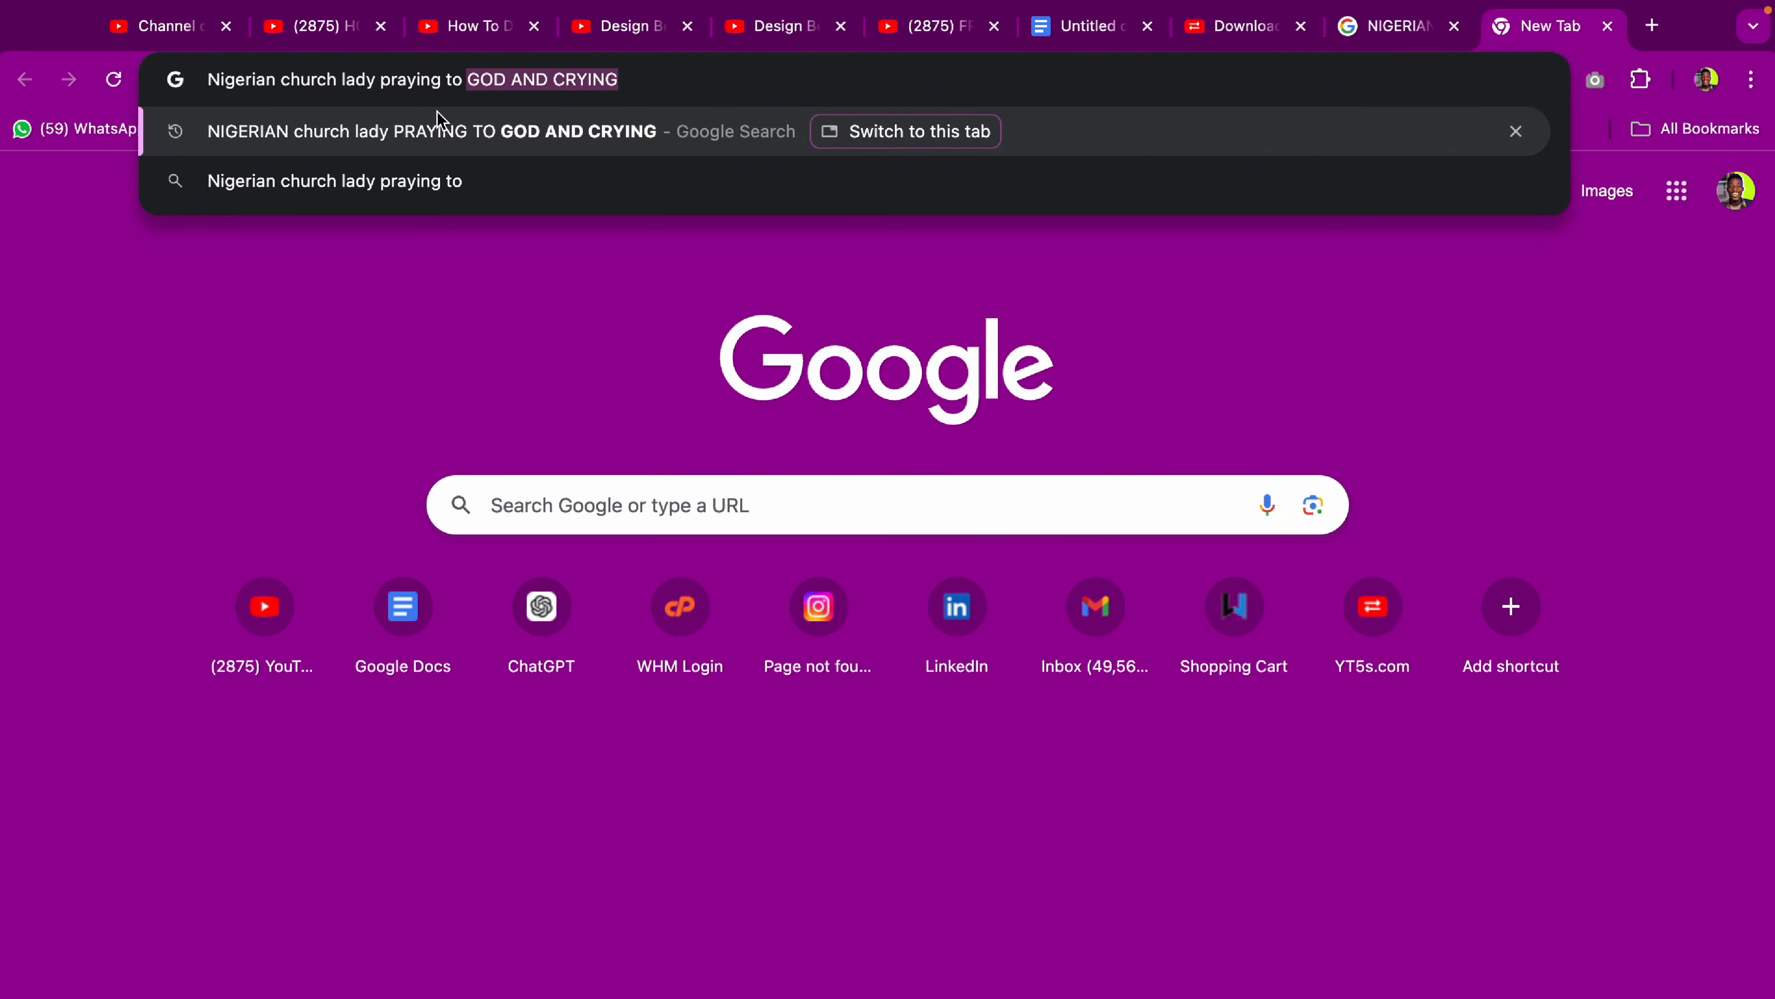
text(GOD and cr)
key(Return)
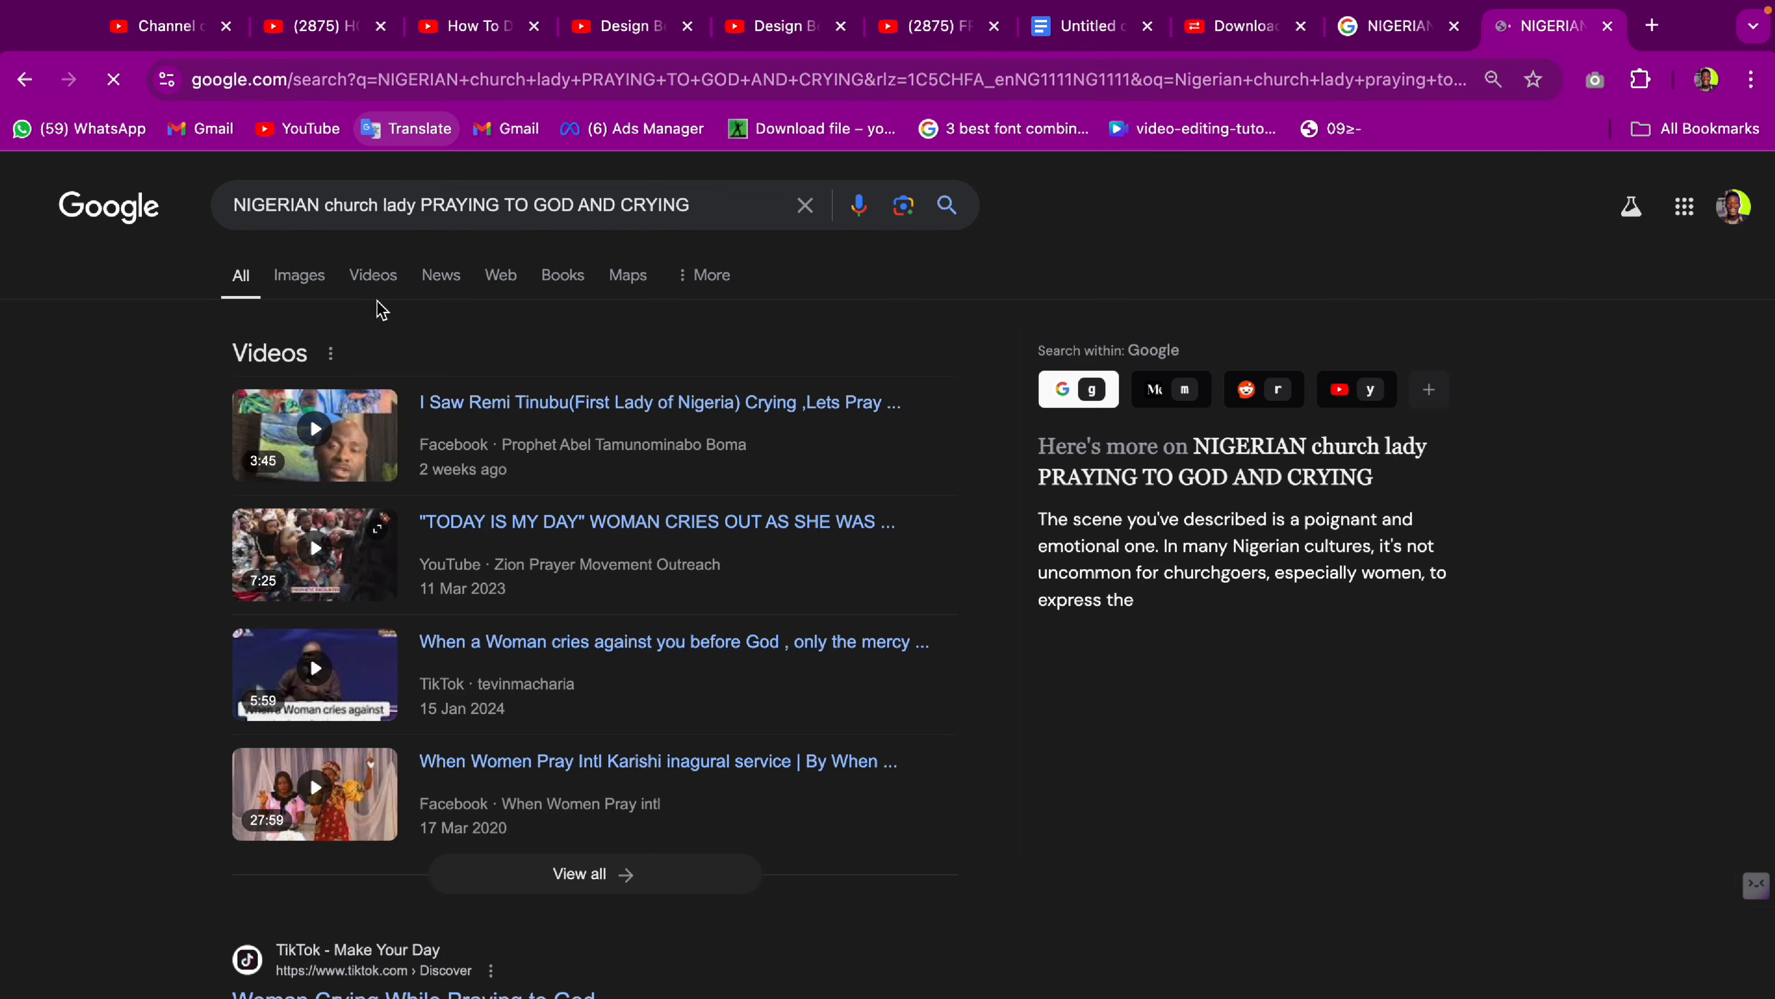
click(299, 276)
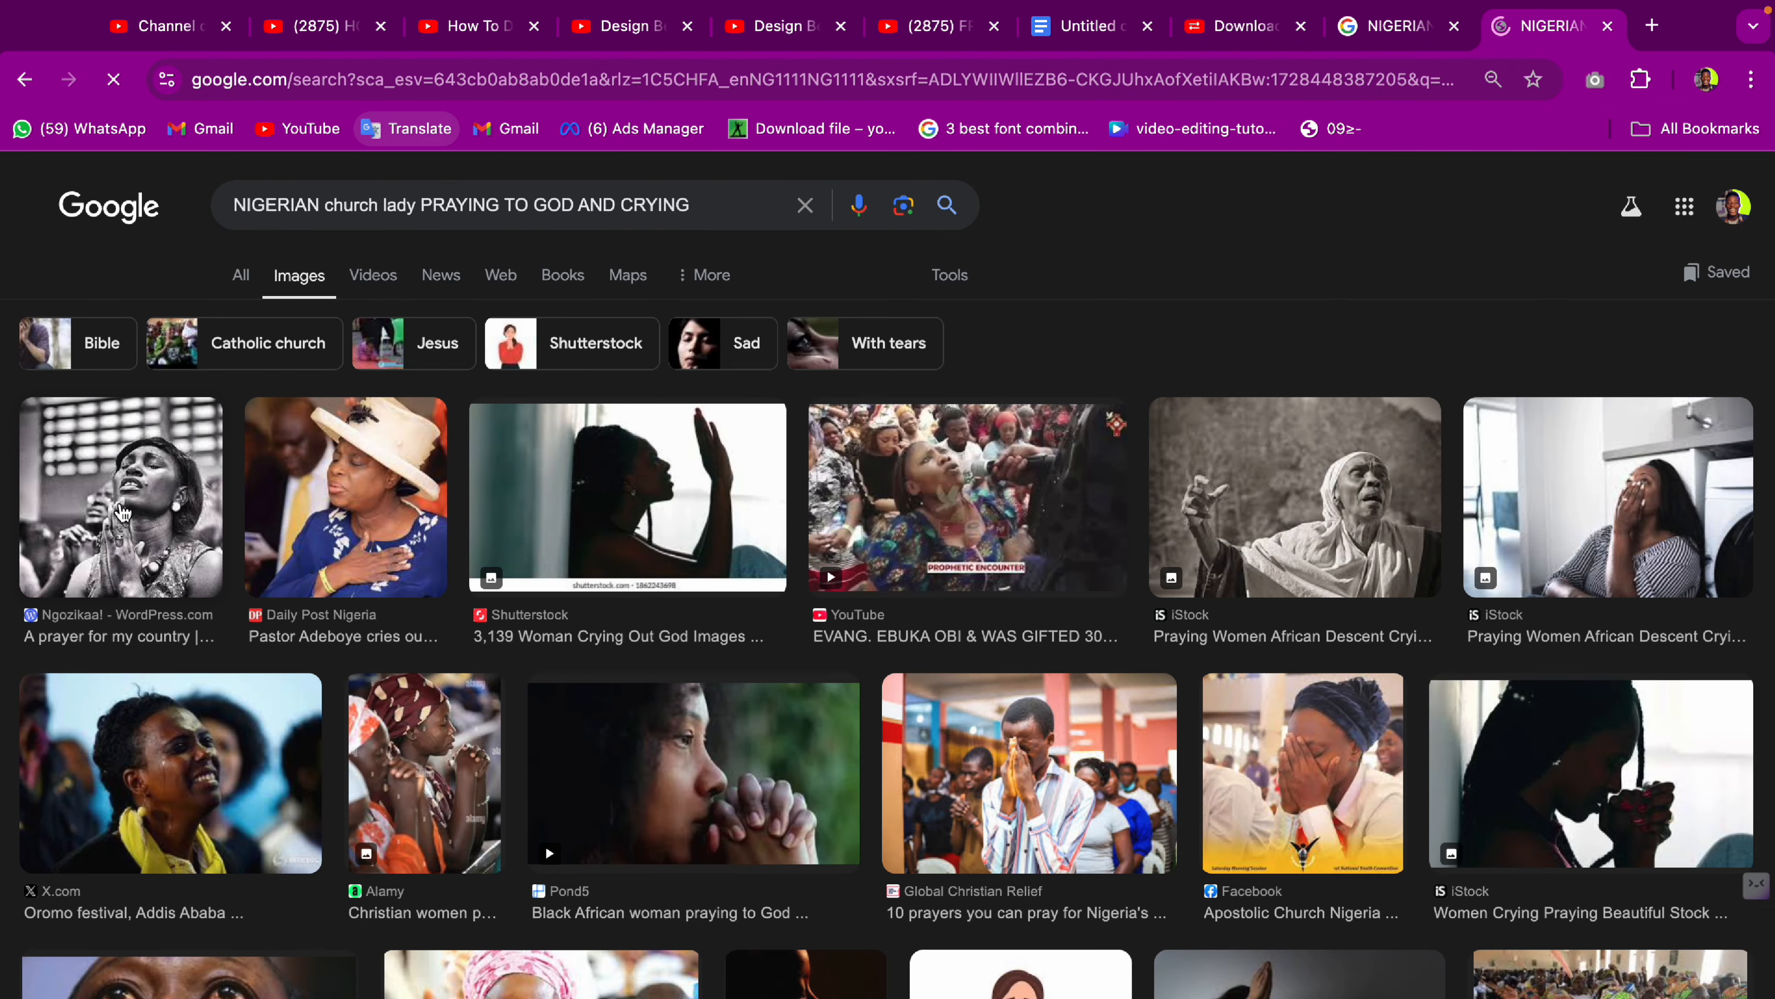
Step: Copy the black-and-white photo of the praying woman, switch to Canva and enlarge it to the full width of page 2
click(122, 513)
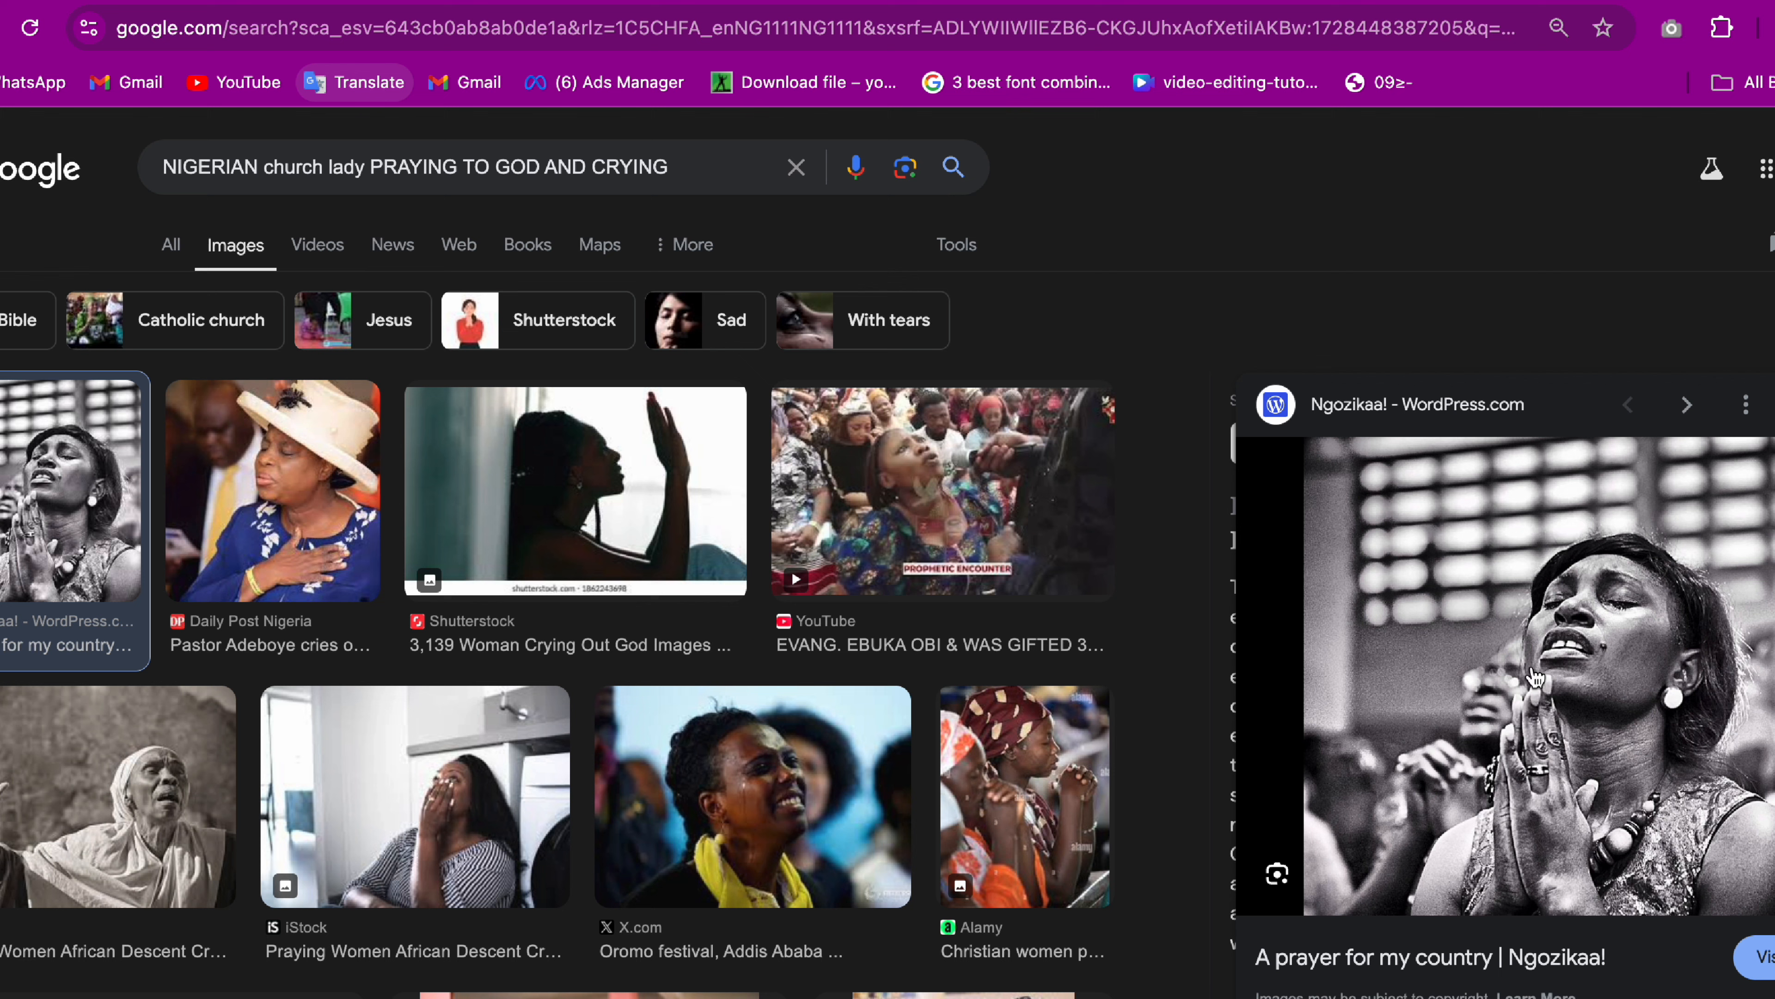
right_click(1534, 677)
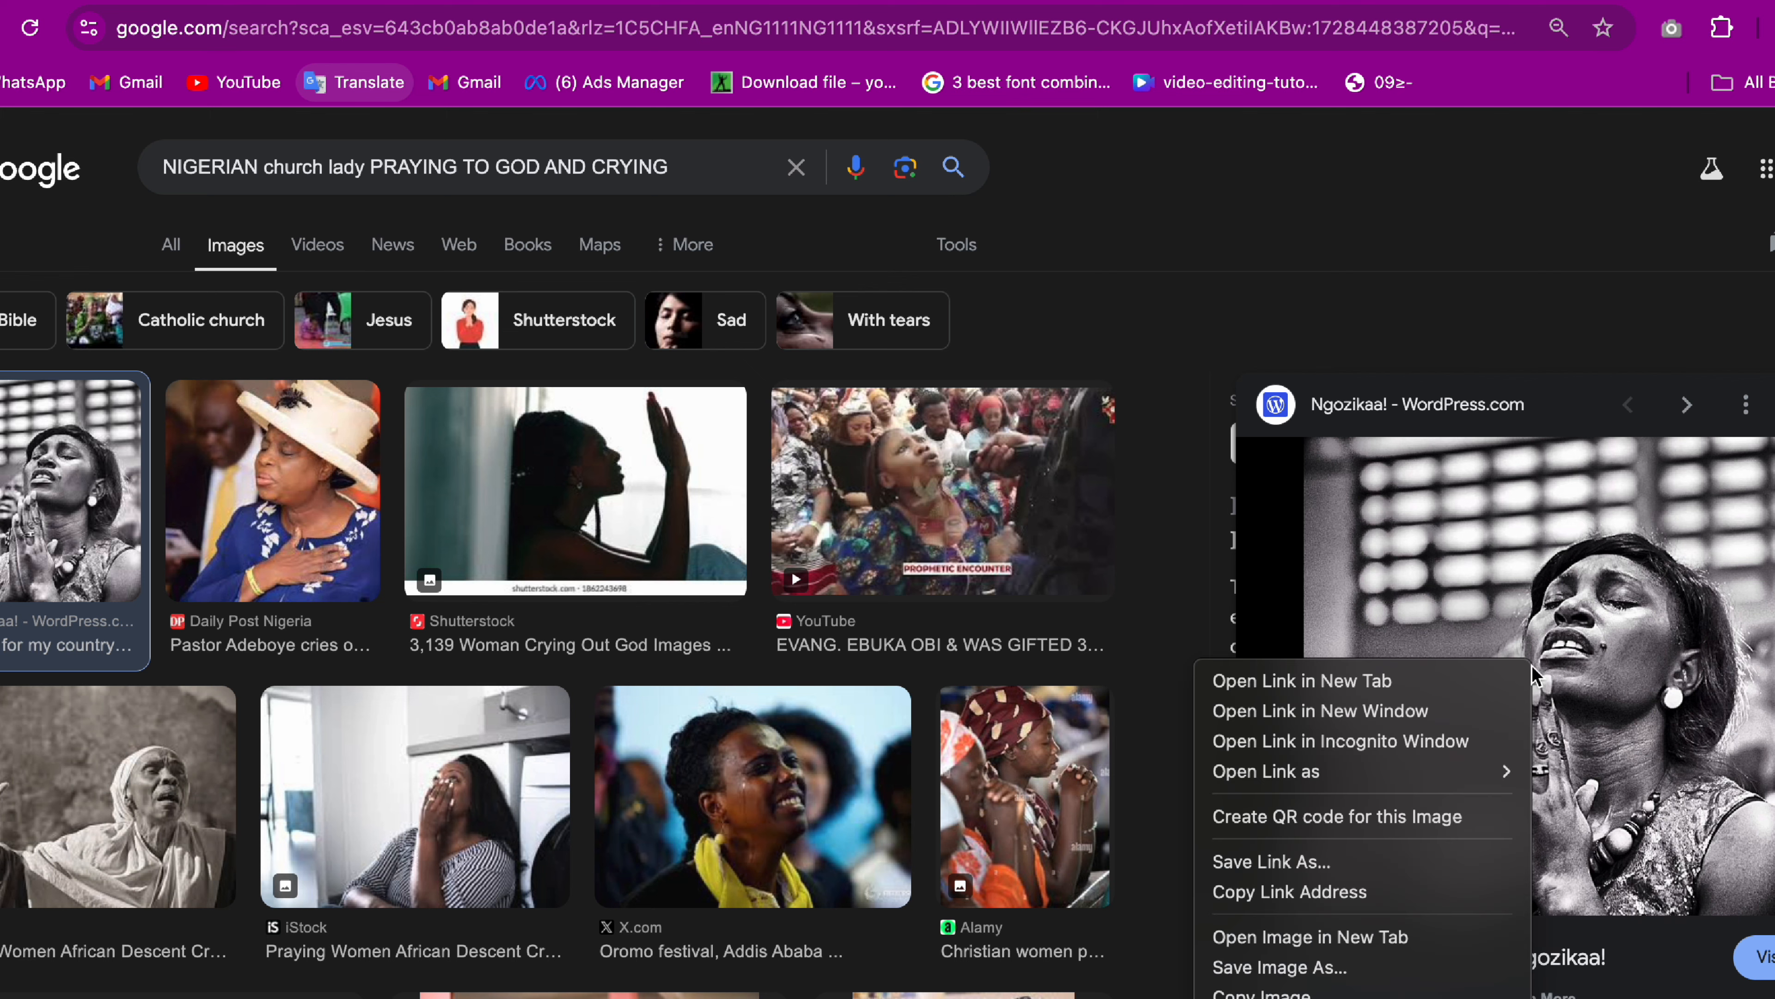
click(1312, 992)
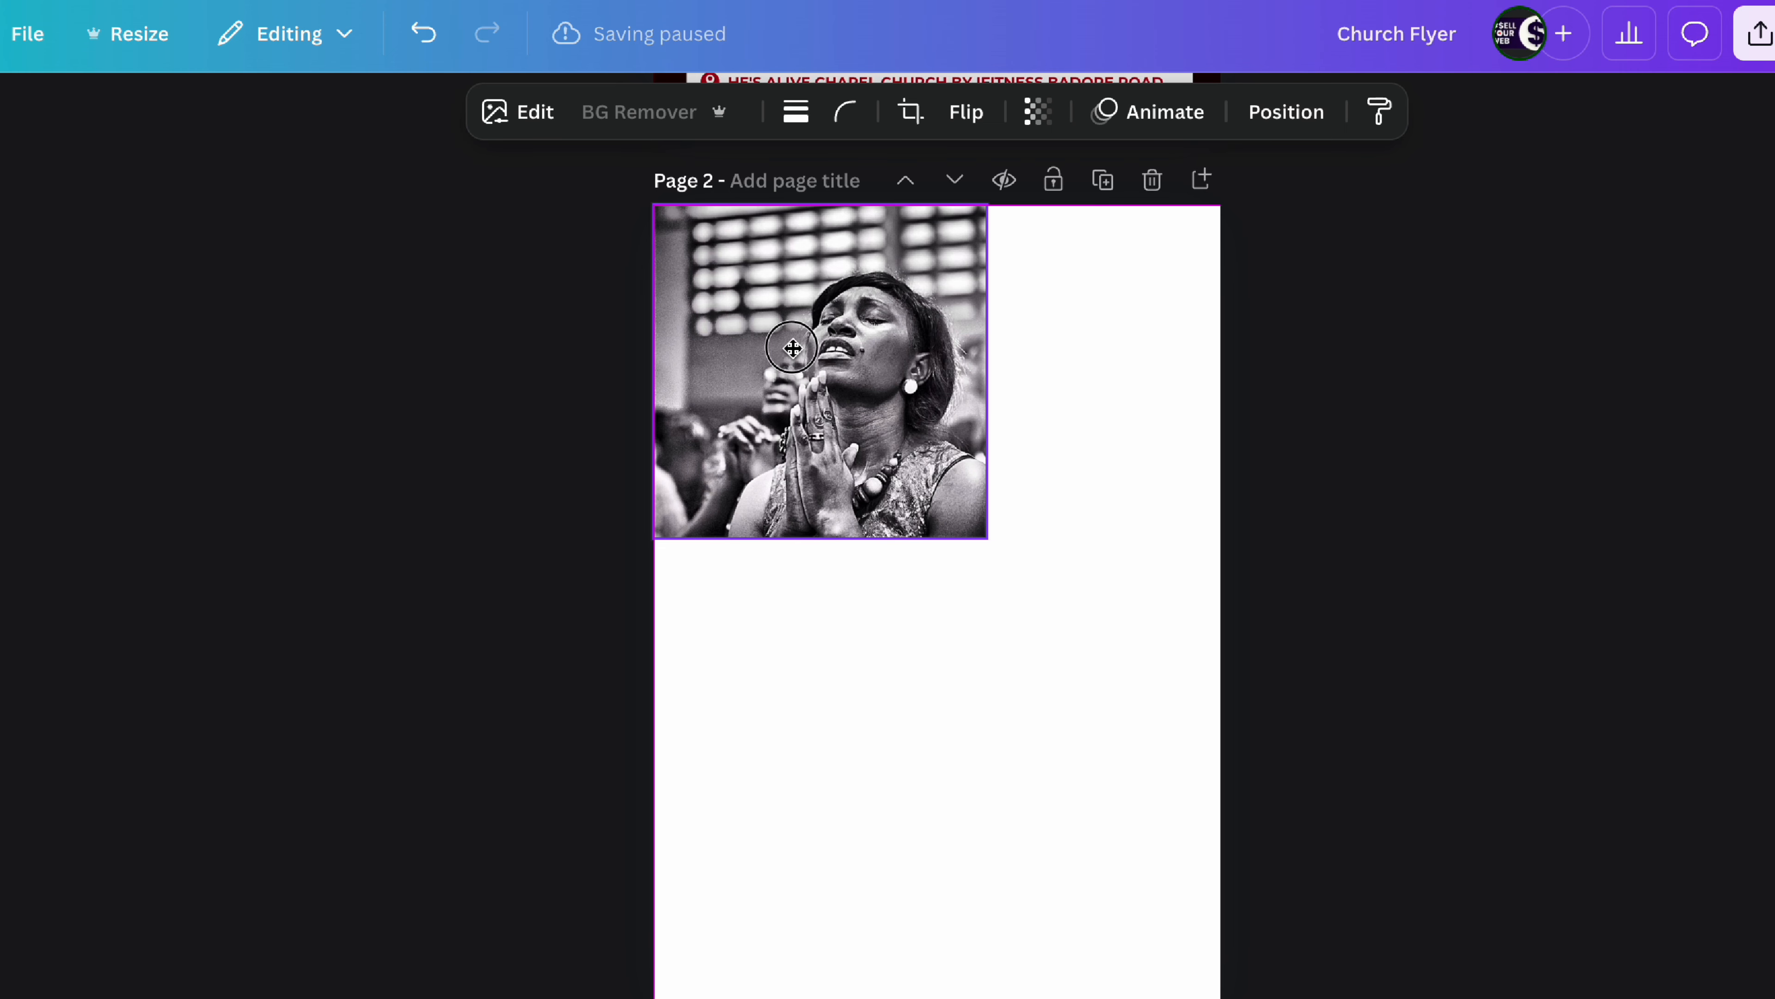
click(792, 348)
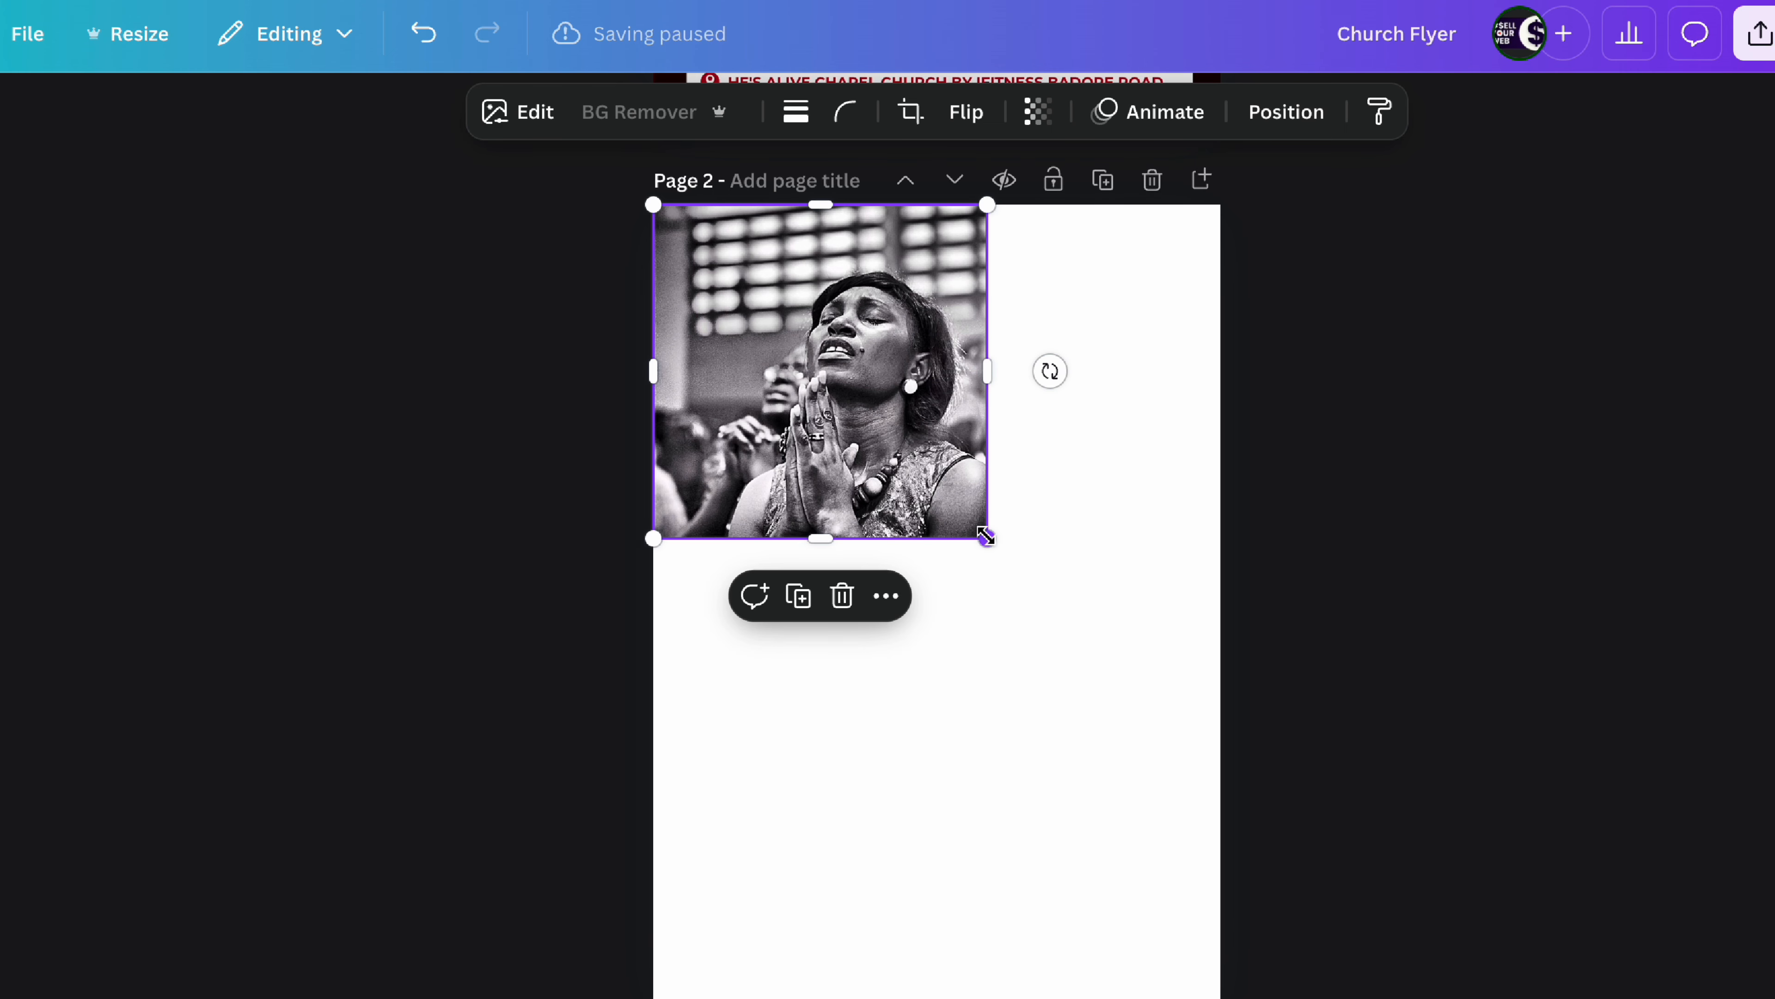
drag(985, 536, 1267, 750)
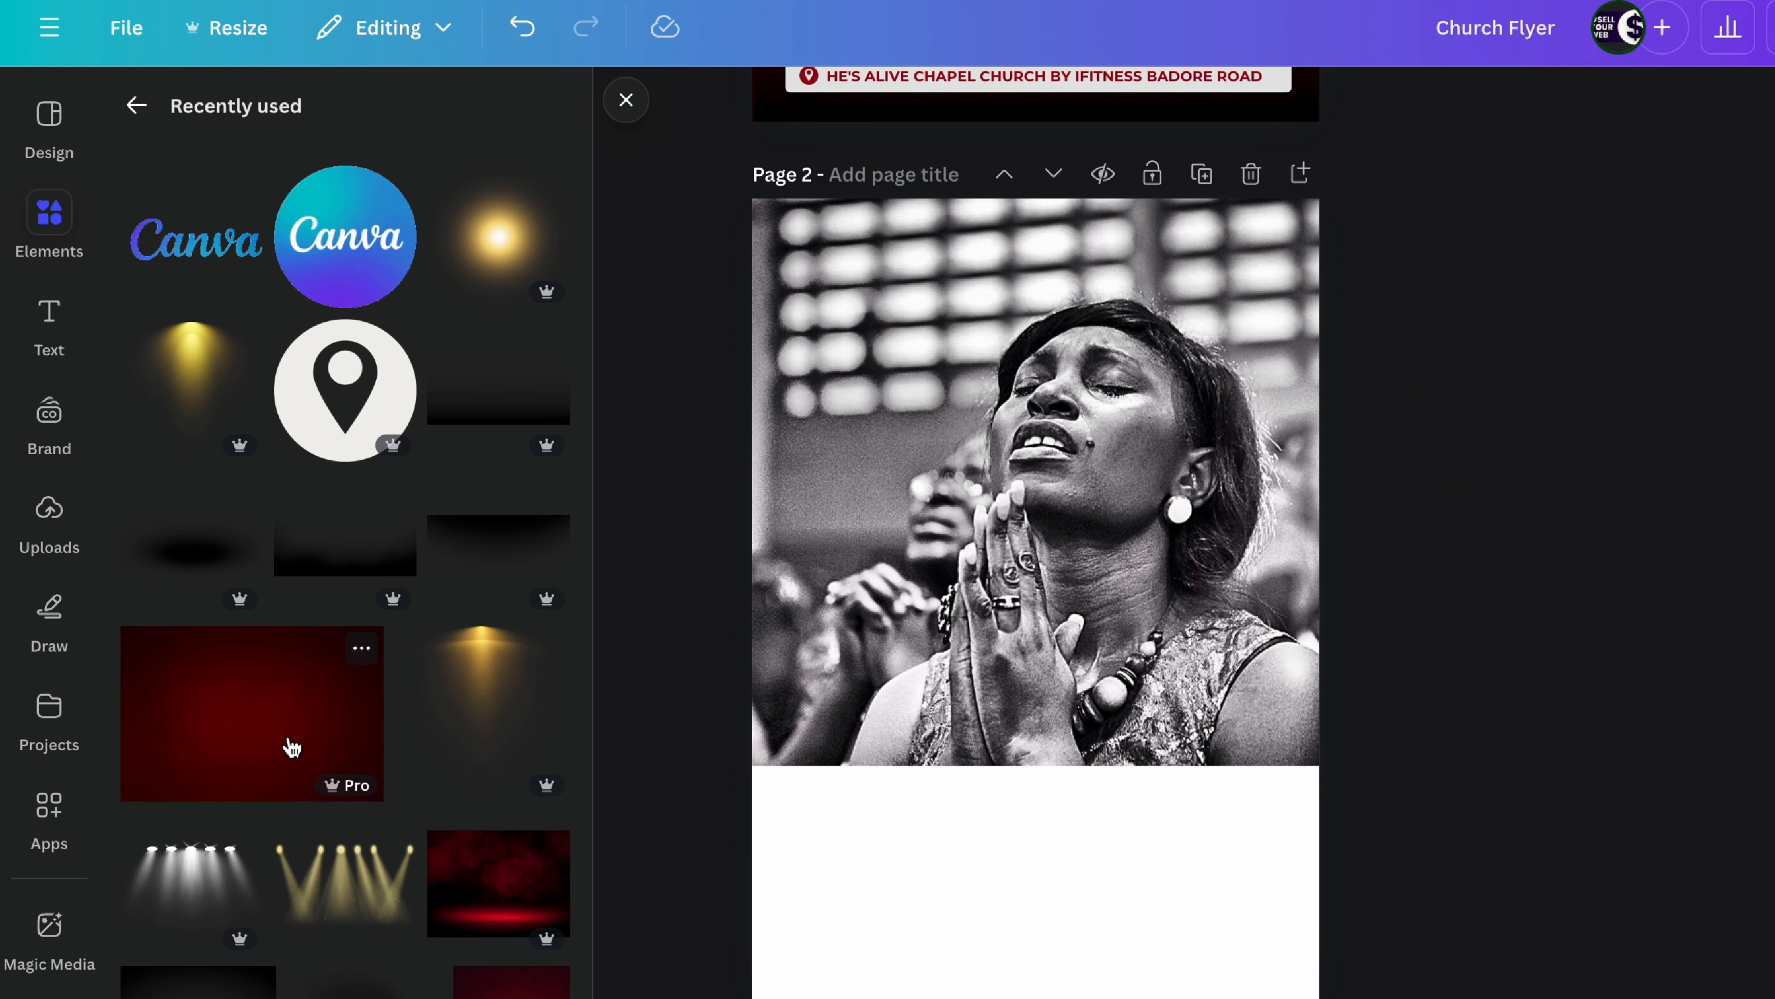
Step: Overlay the dark vignette graphic on the praying woman photo, then duplicate it and align the copy over the same area
scroll(285, 742, down, 2)
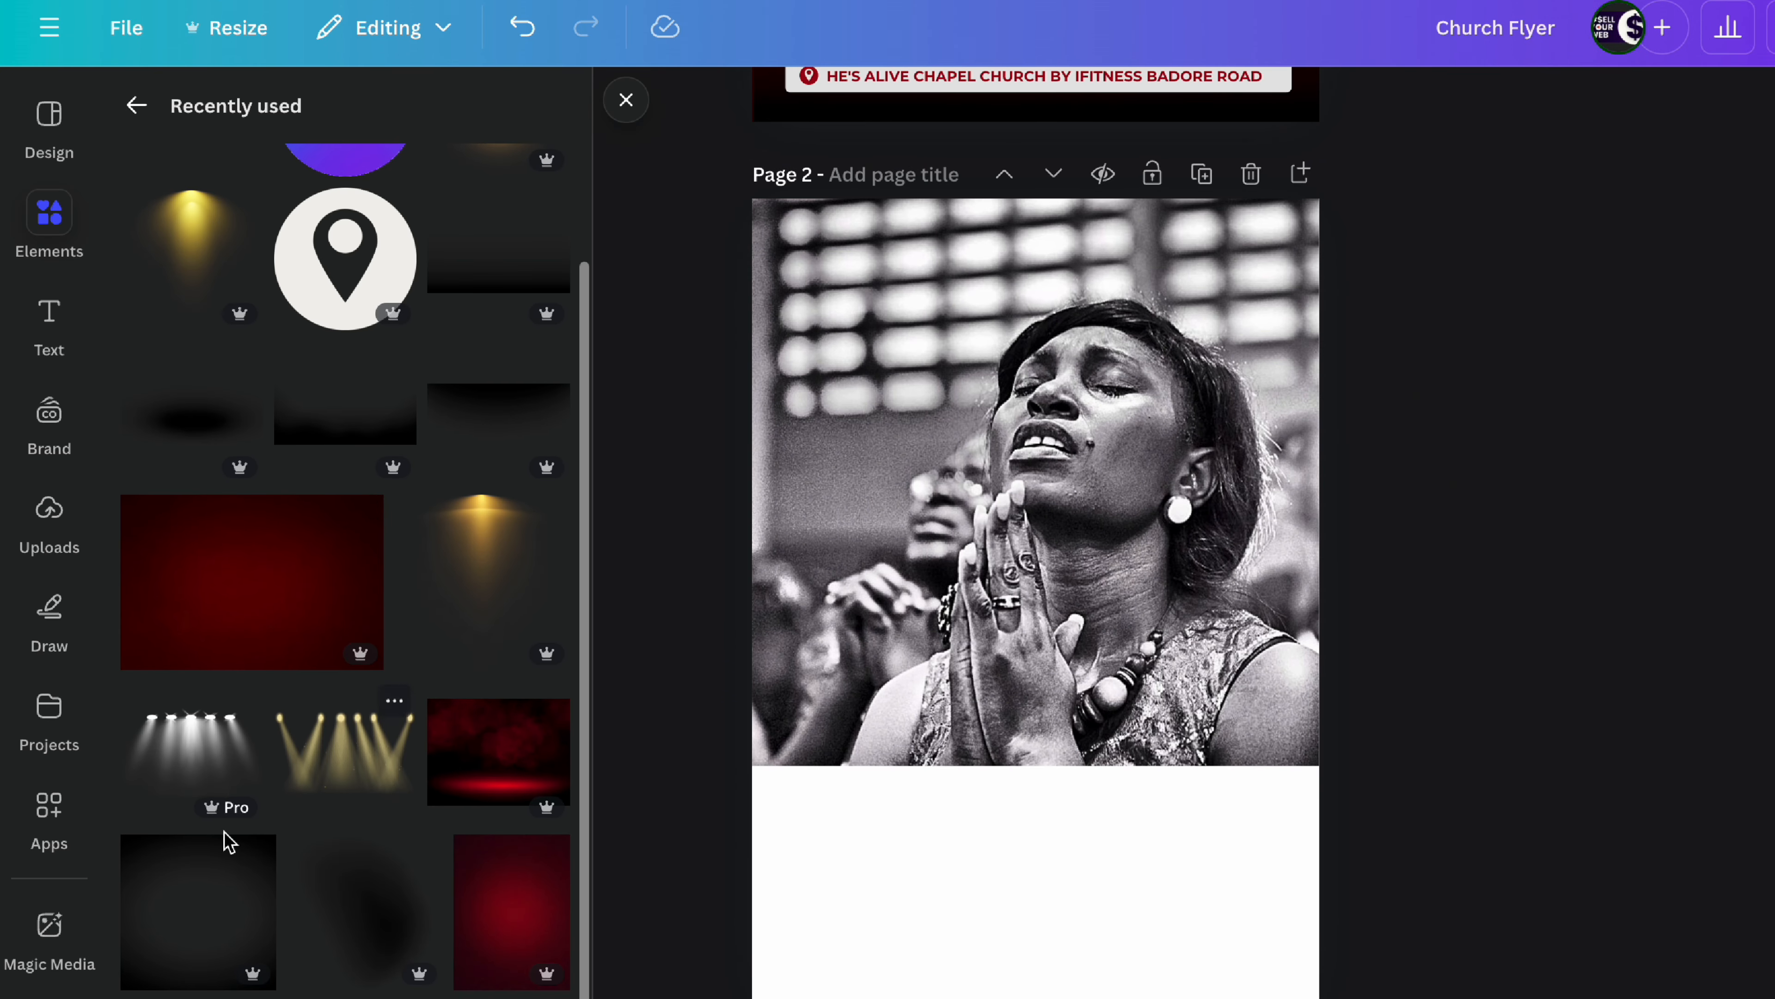
click(210, 902)
drag(1161, 665, 1165, 554)
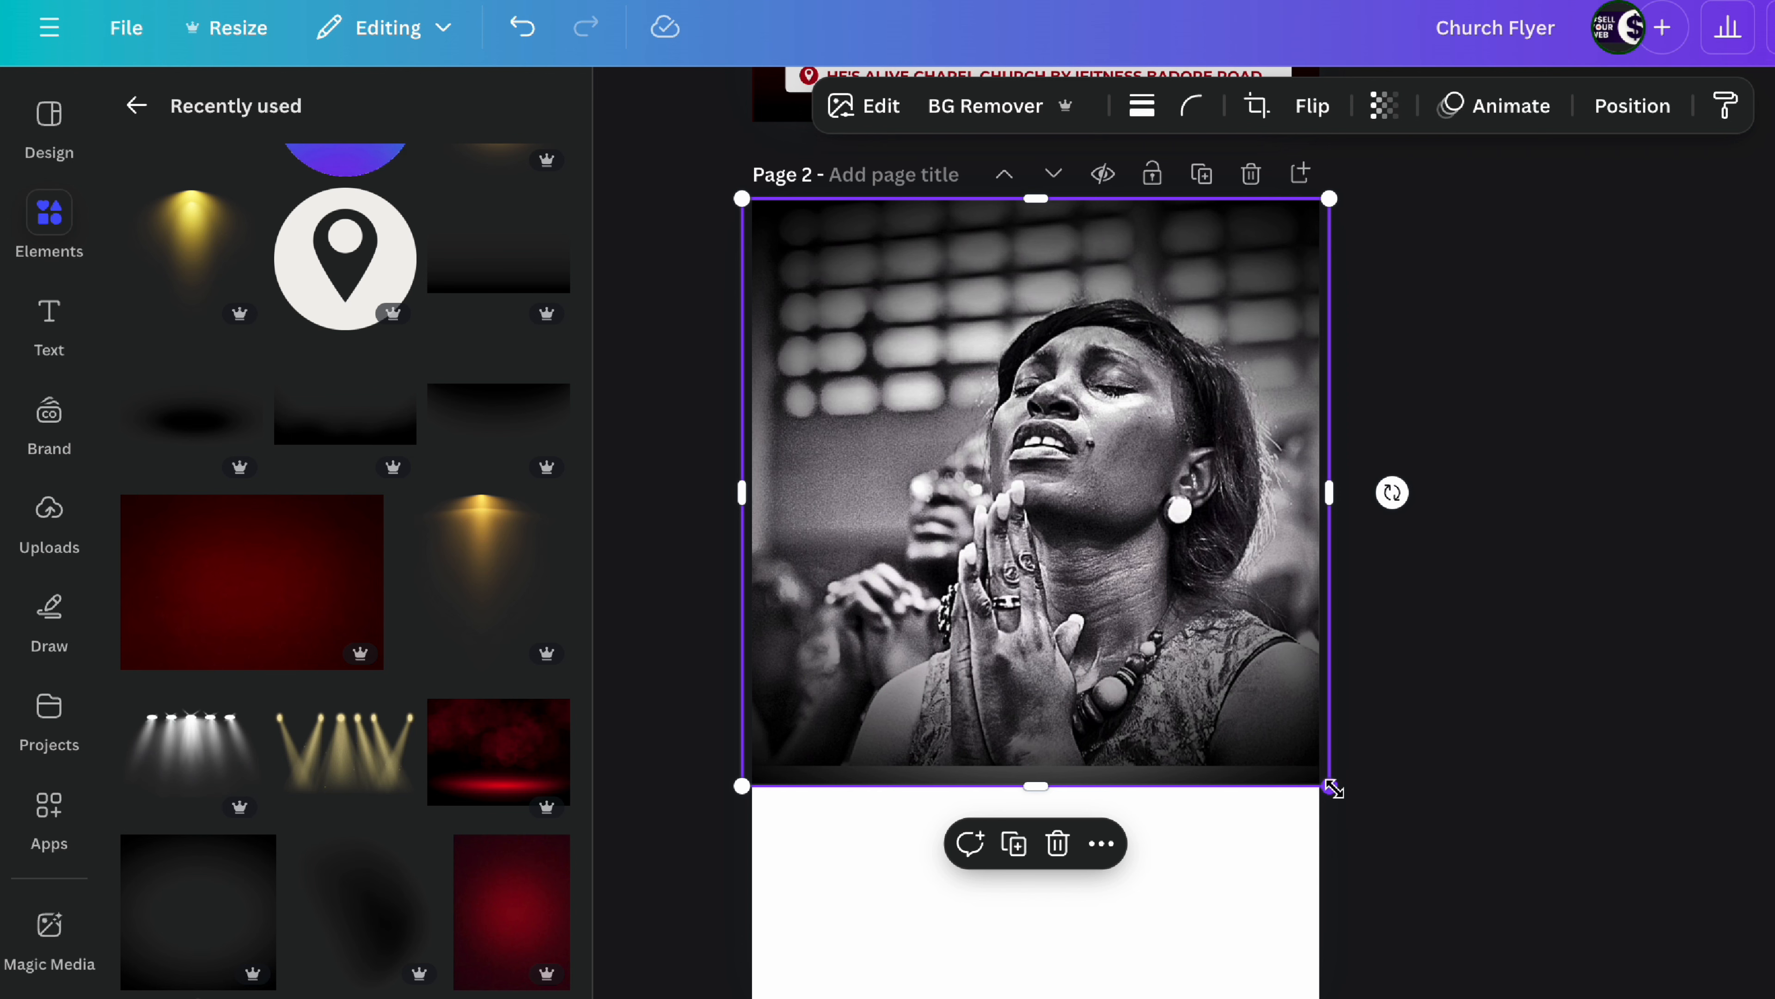
key(super+d)
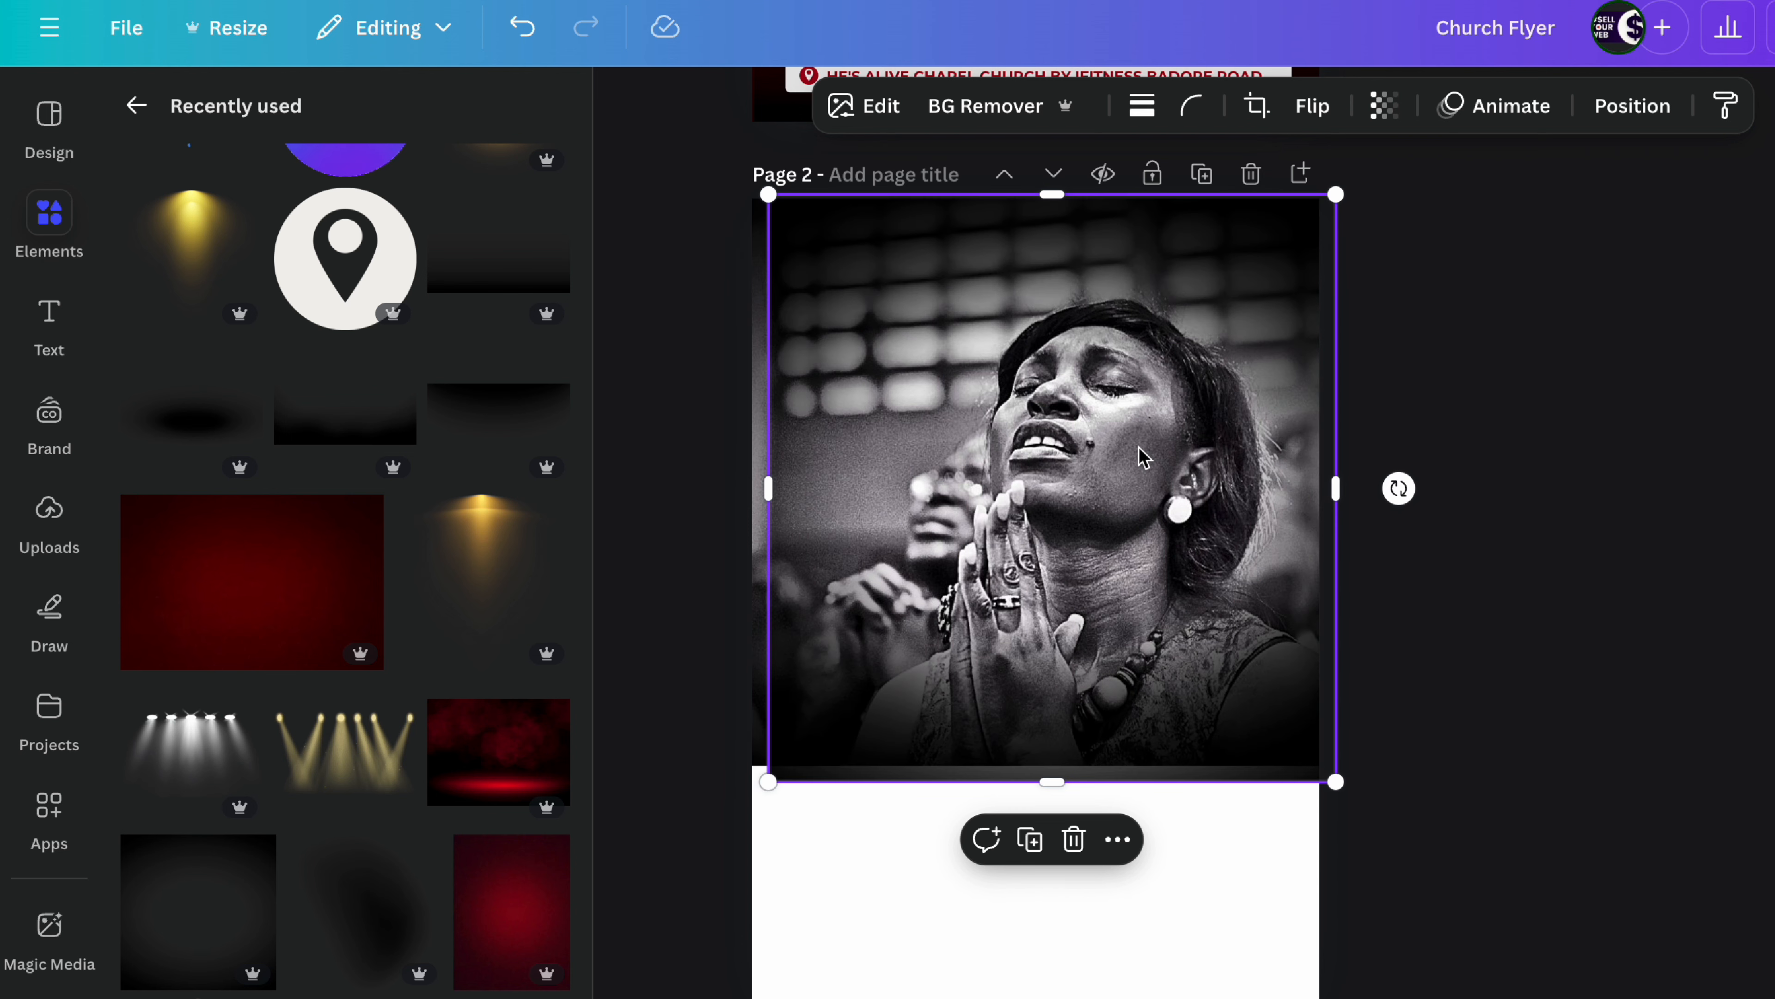
drag(1140, 449, 1122, 435)
click(1475, 410)
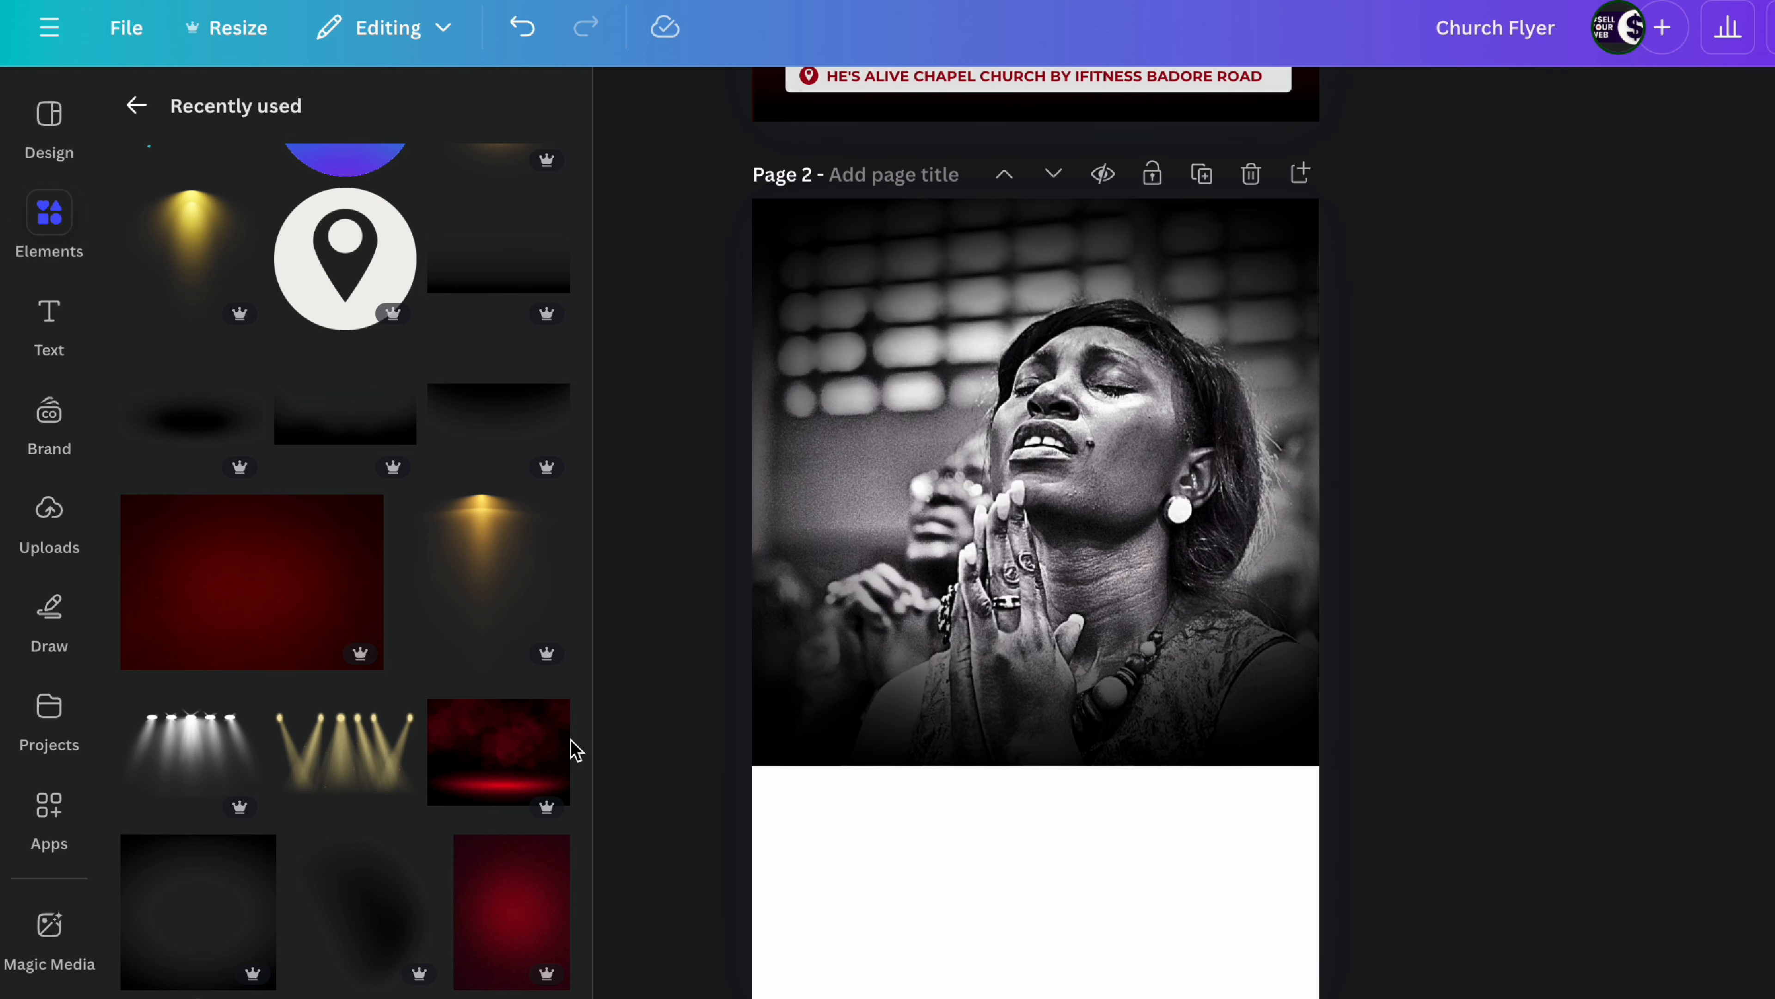
Step: Add the red smoke stage image over the photo, beneath the two dark vignette layers, and group the two vignettes
click(492, 756)
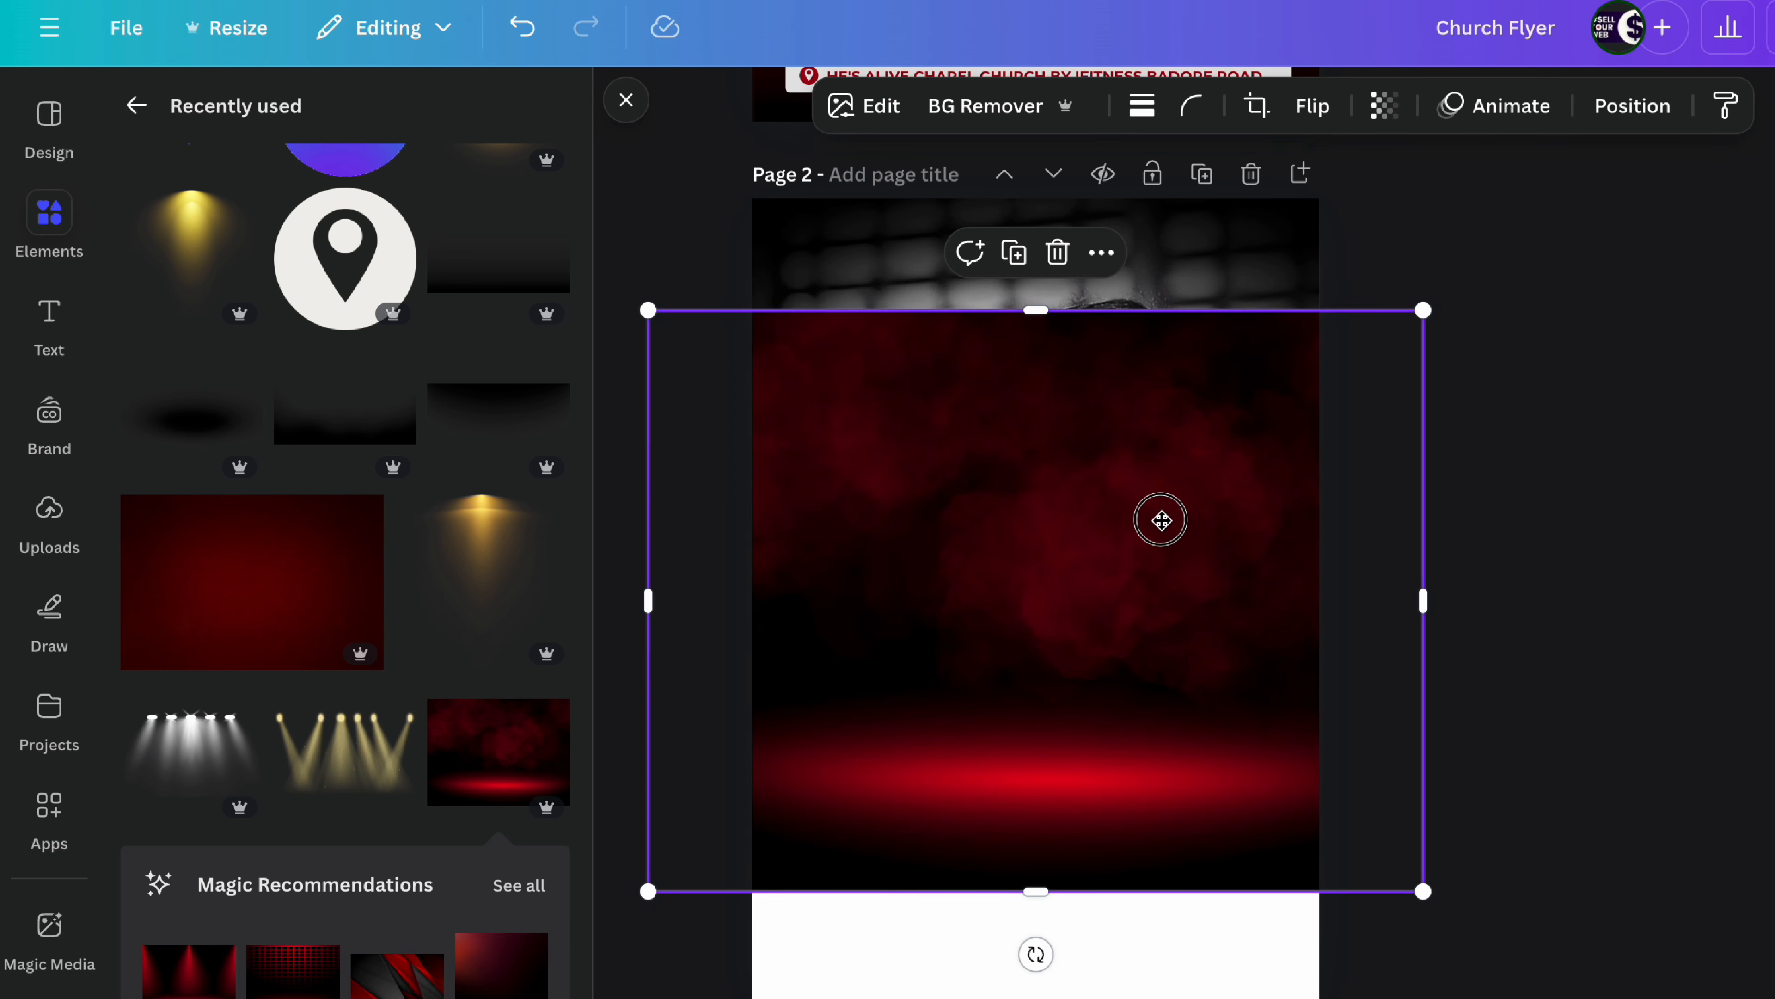
drag(1158, 515, 1165, 411)
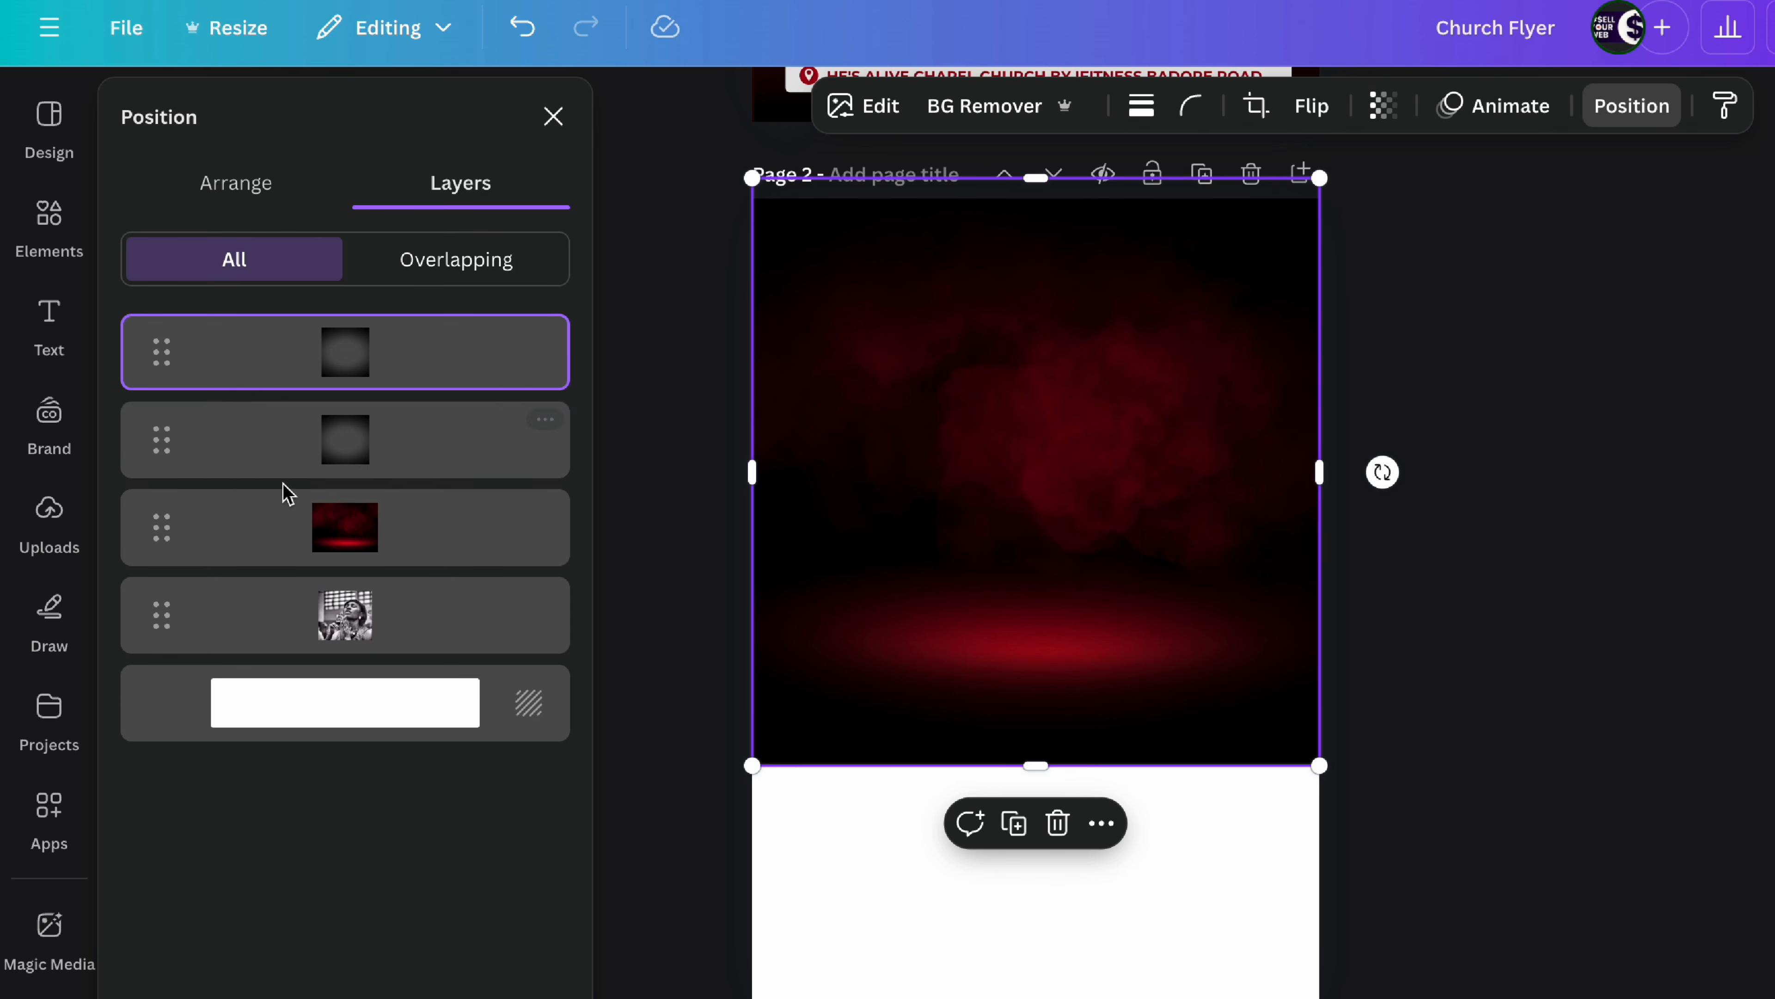
click(350, 453)
shift+click(364, 371)
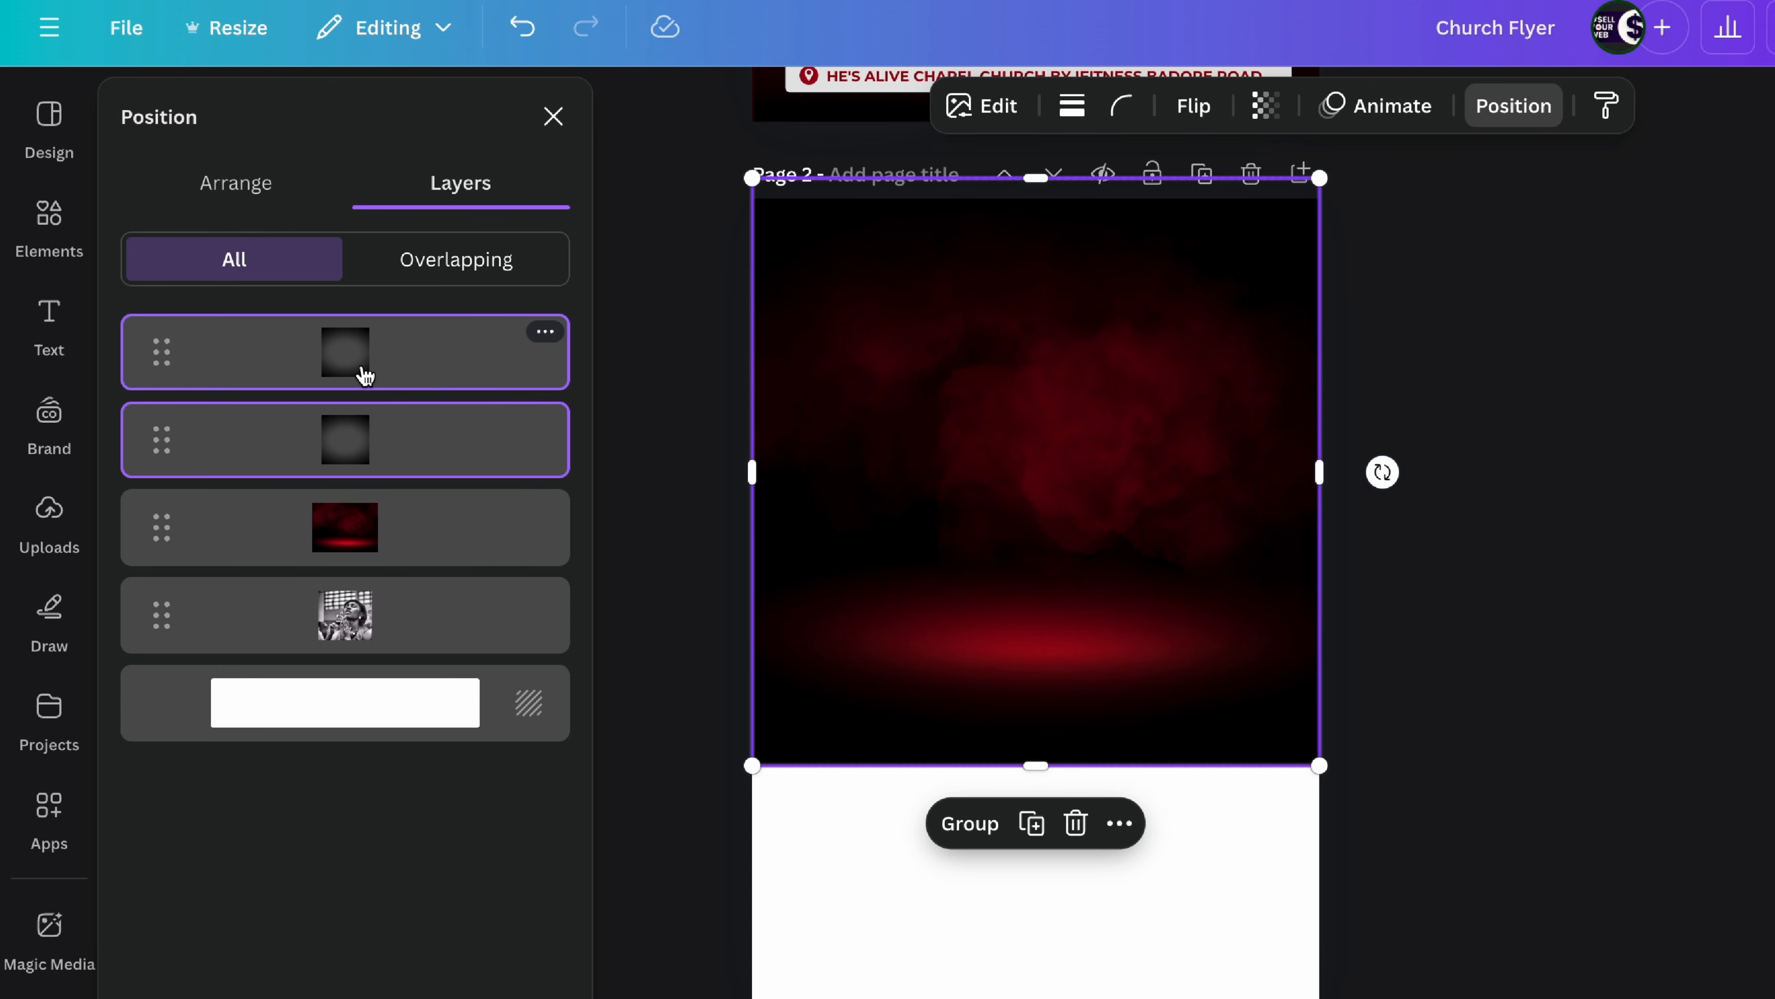
key(ctrl+g)
Step: Lower the opacity of the red smoke stage image so the praying woman shows through
click(360, 439)
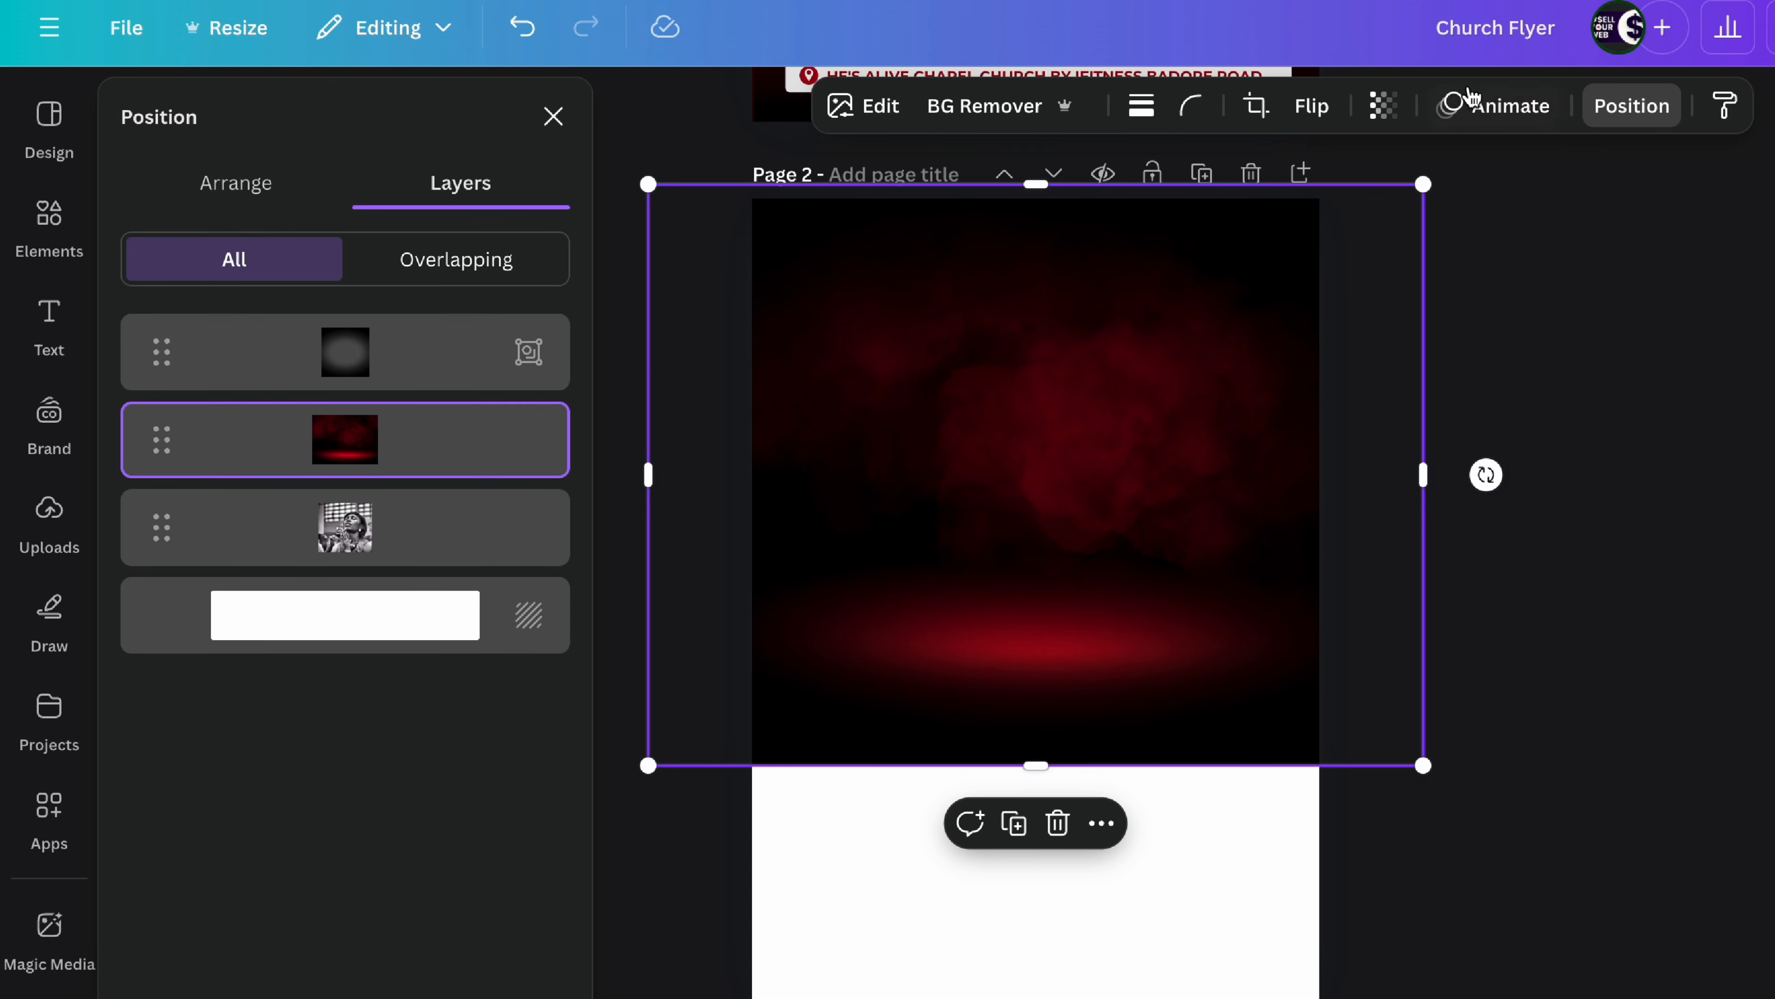
click(1385, 105)
mouse_move(1451, 221)
mouse_down()
mouse_move(1387, 221)
mouse_move(1416, 221)
mouse_up()
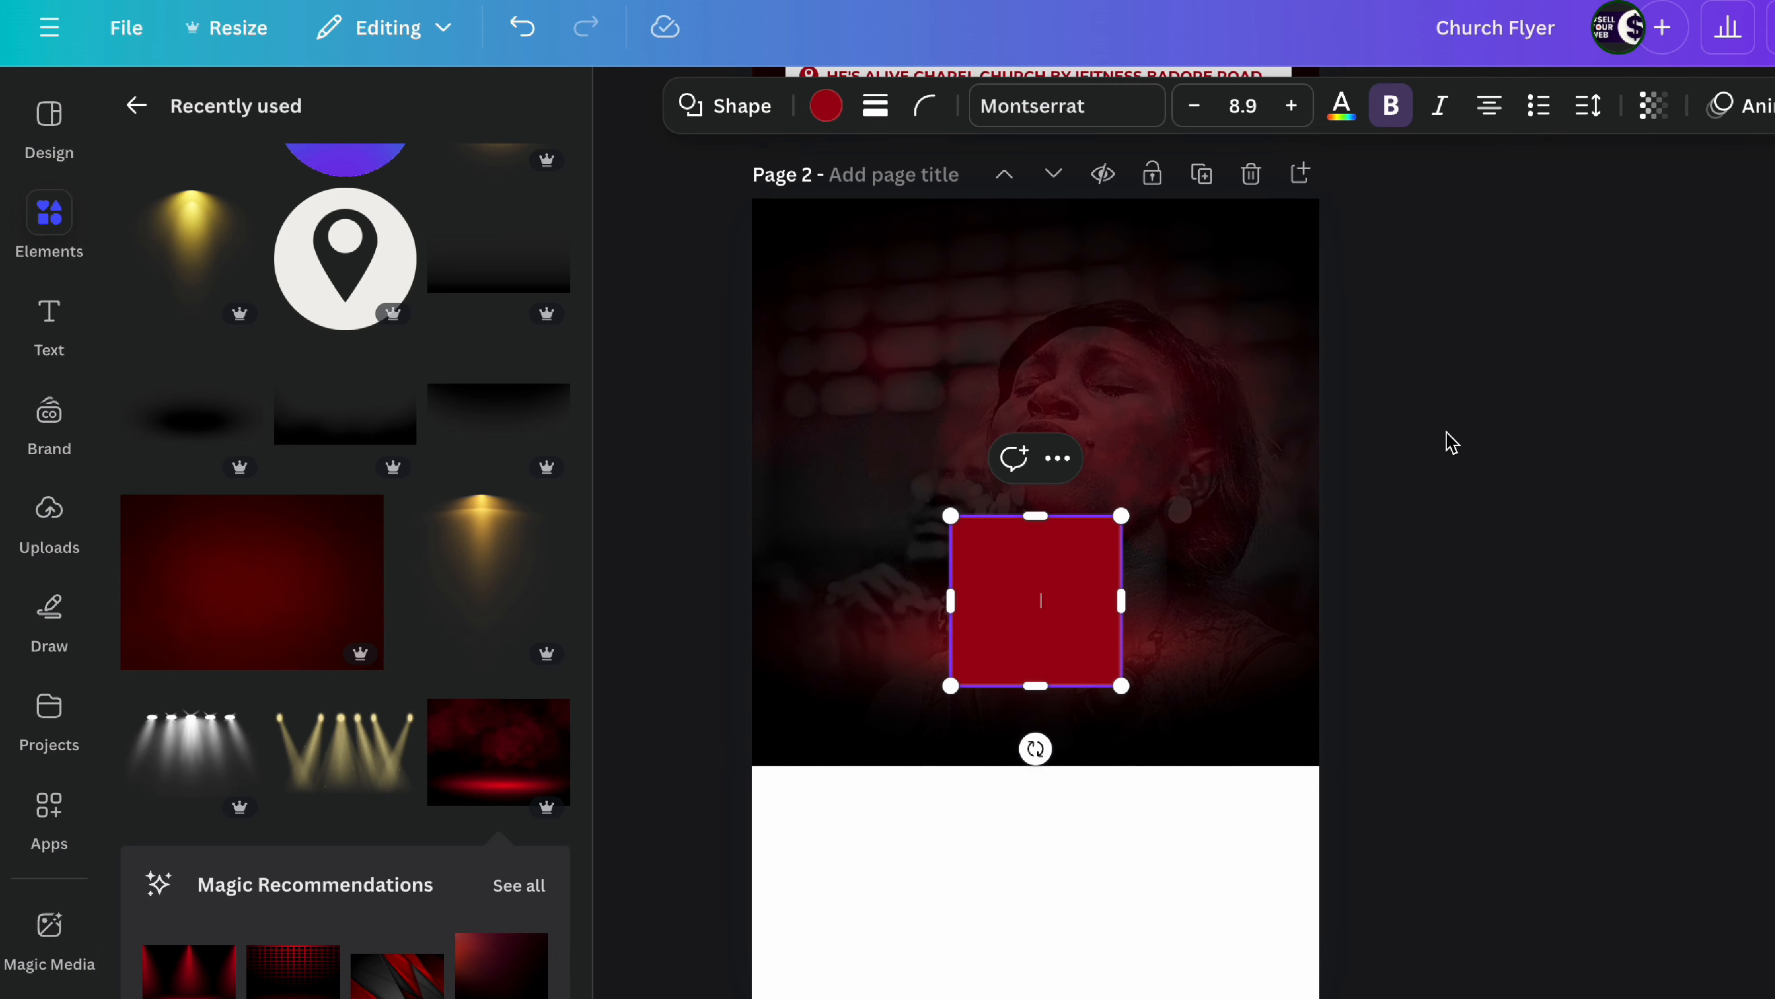
Step: Stretch the red square over the blank lower part of page 2 and change its fill to black
click(1336, 483)
click(1036, 613)
drag(1036, 614, 1319, 847)
drag(1031, 950, 1029, 990)
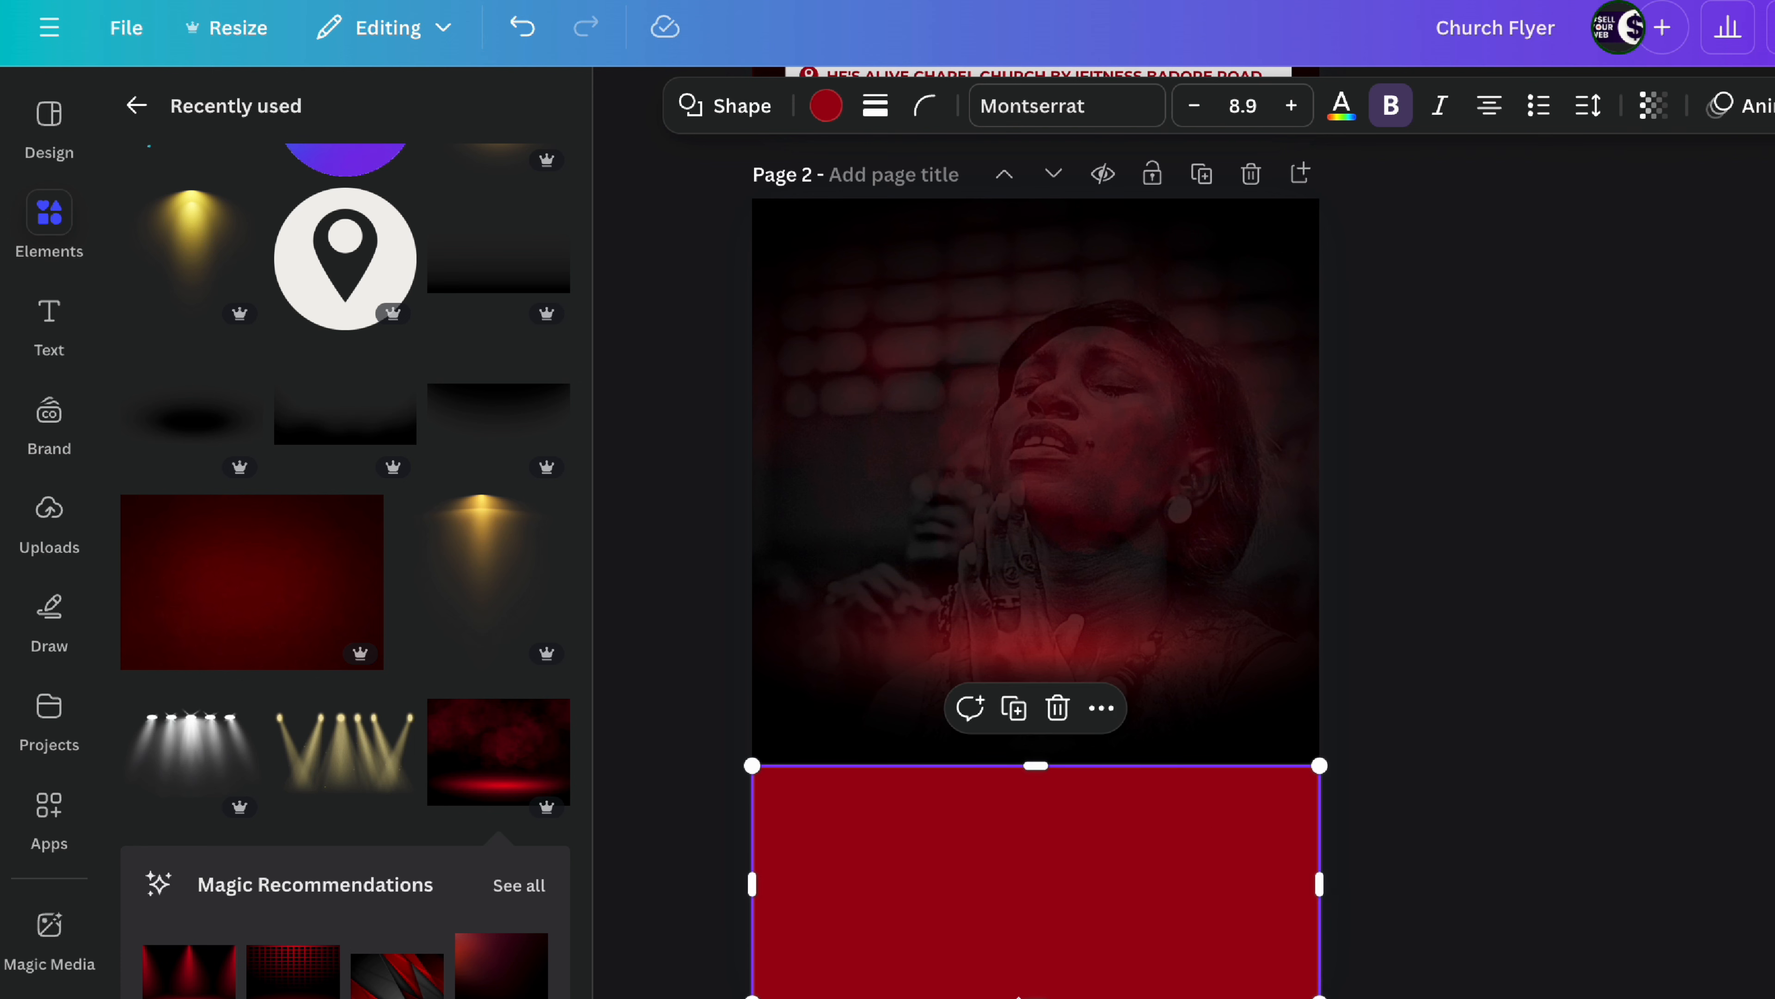
click(817, 105)
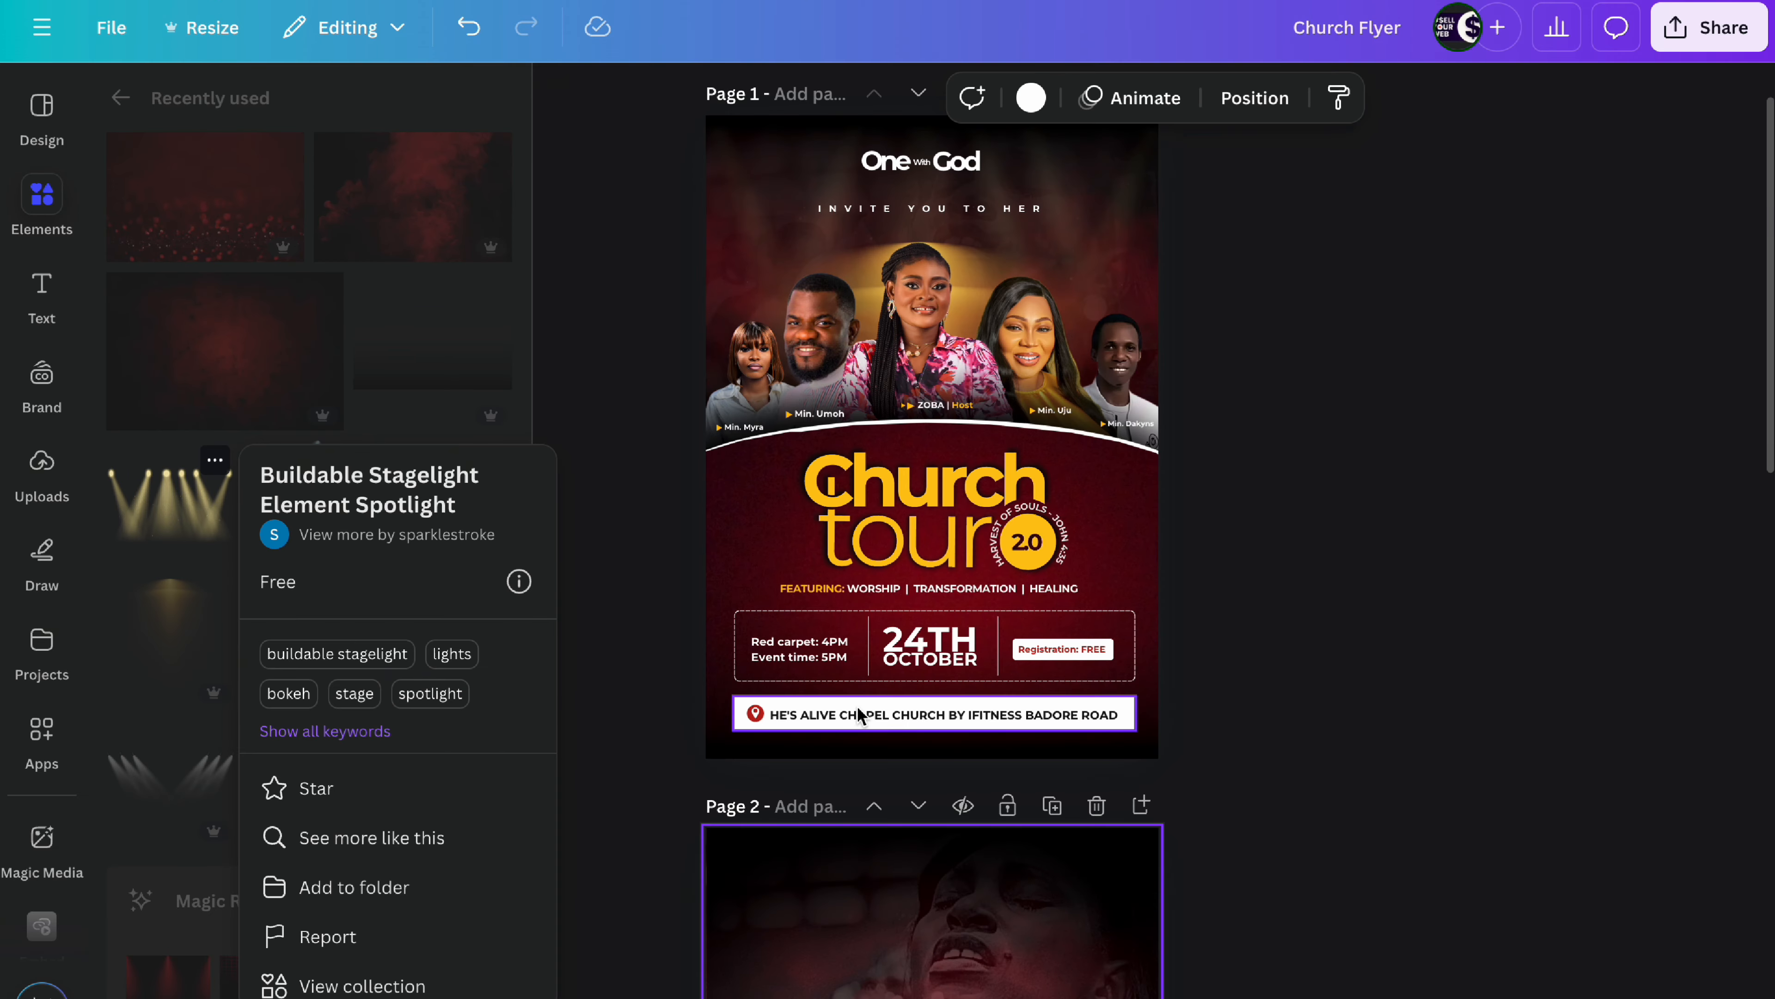
Step: Add the yellow stage spotlight graphic across the upper part of page 2
scroll(860, 713, down, 5)
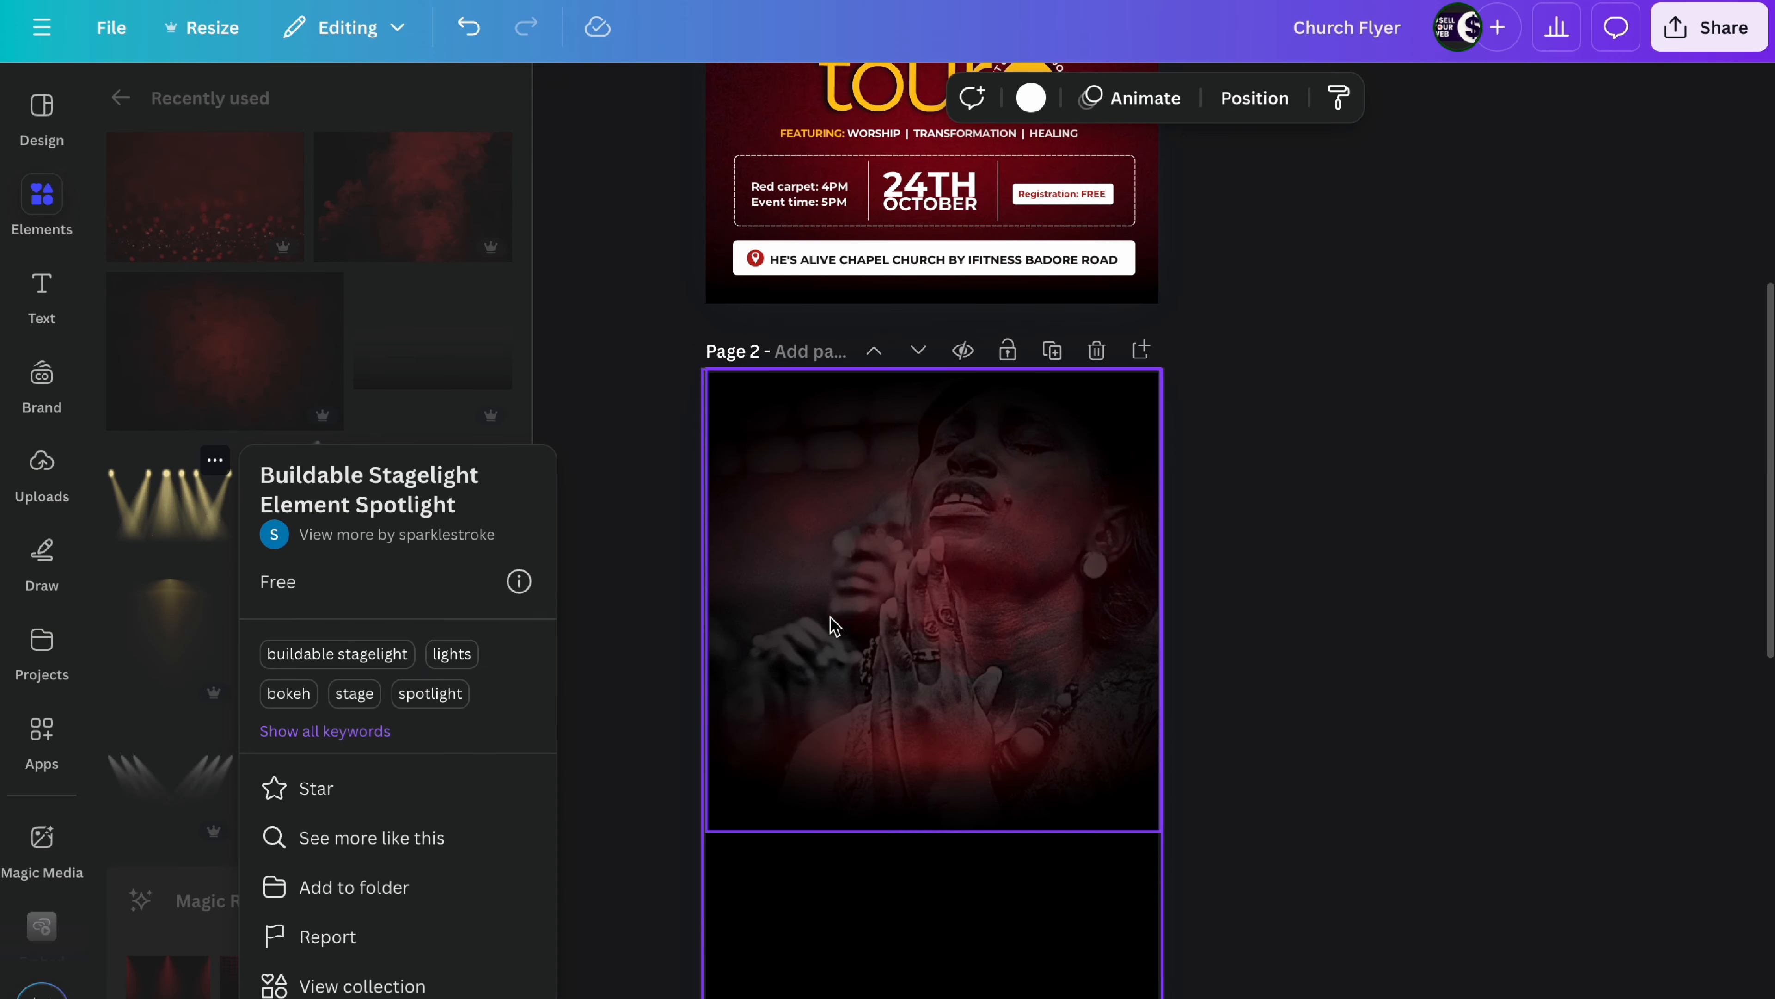
click(816, 548)
click(149, 503)
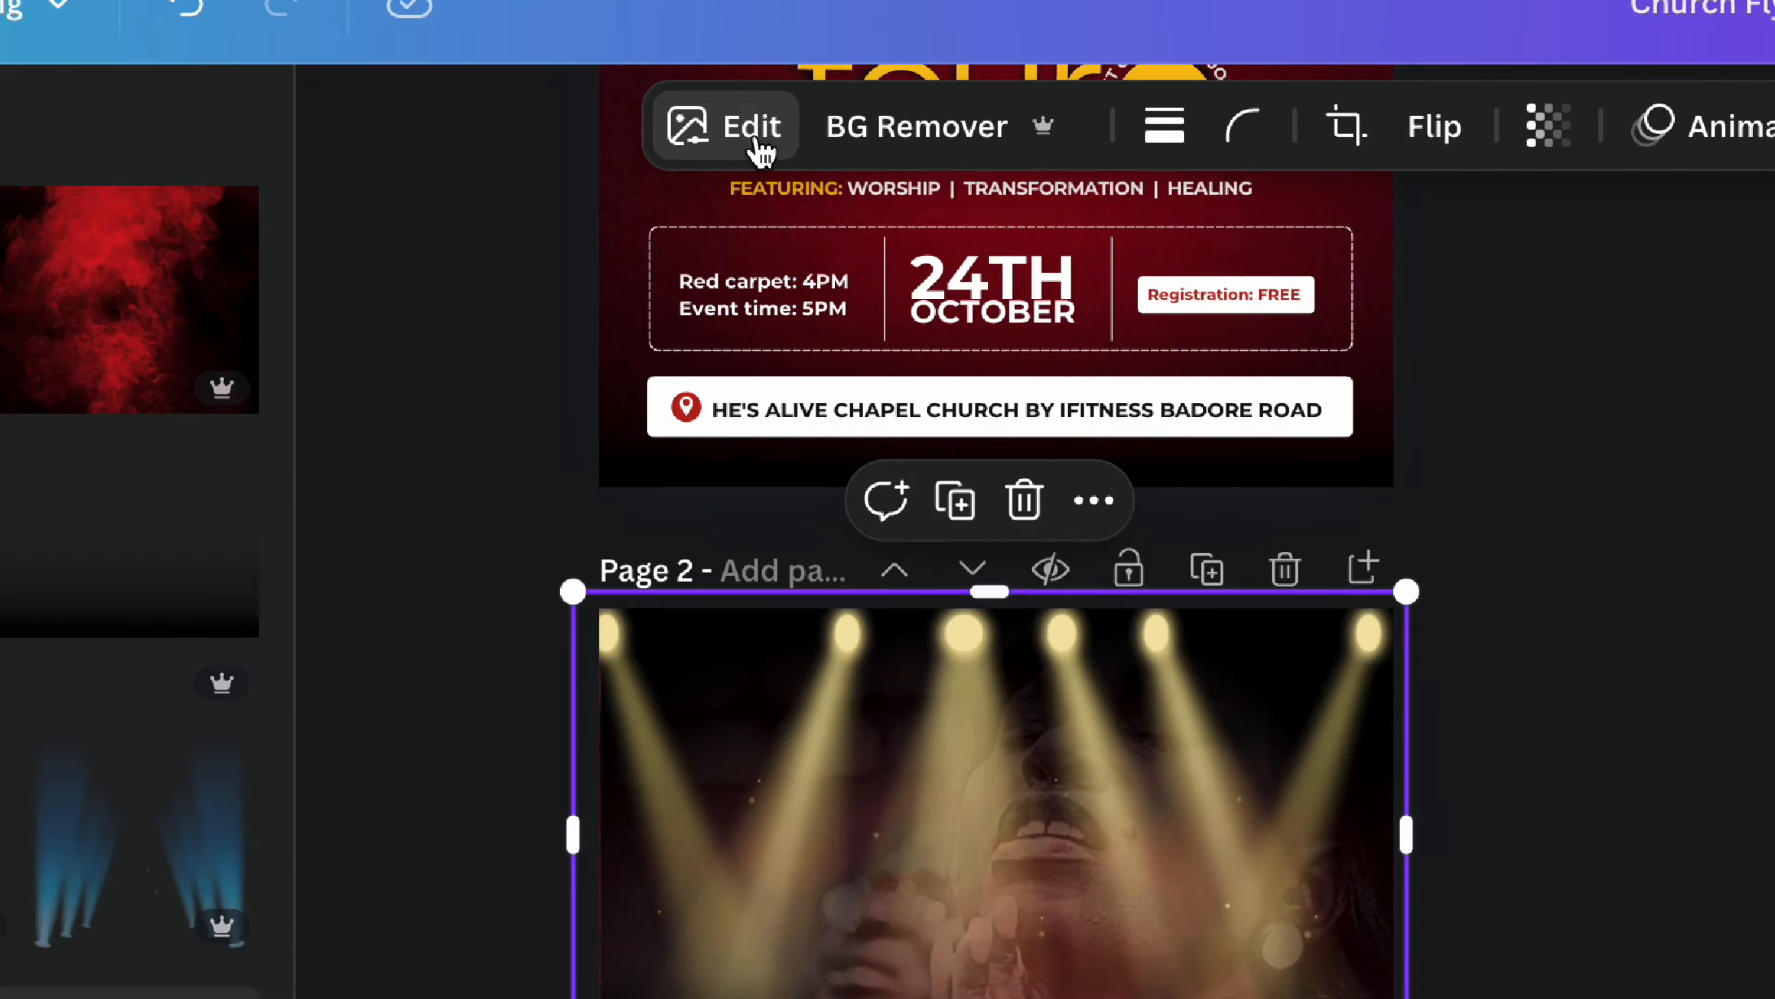
Step: Apply a slight whole-image blur to the yellow spotlights and reduce their transparency to 26
click(777, 98)
click(410, 764)
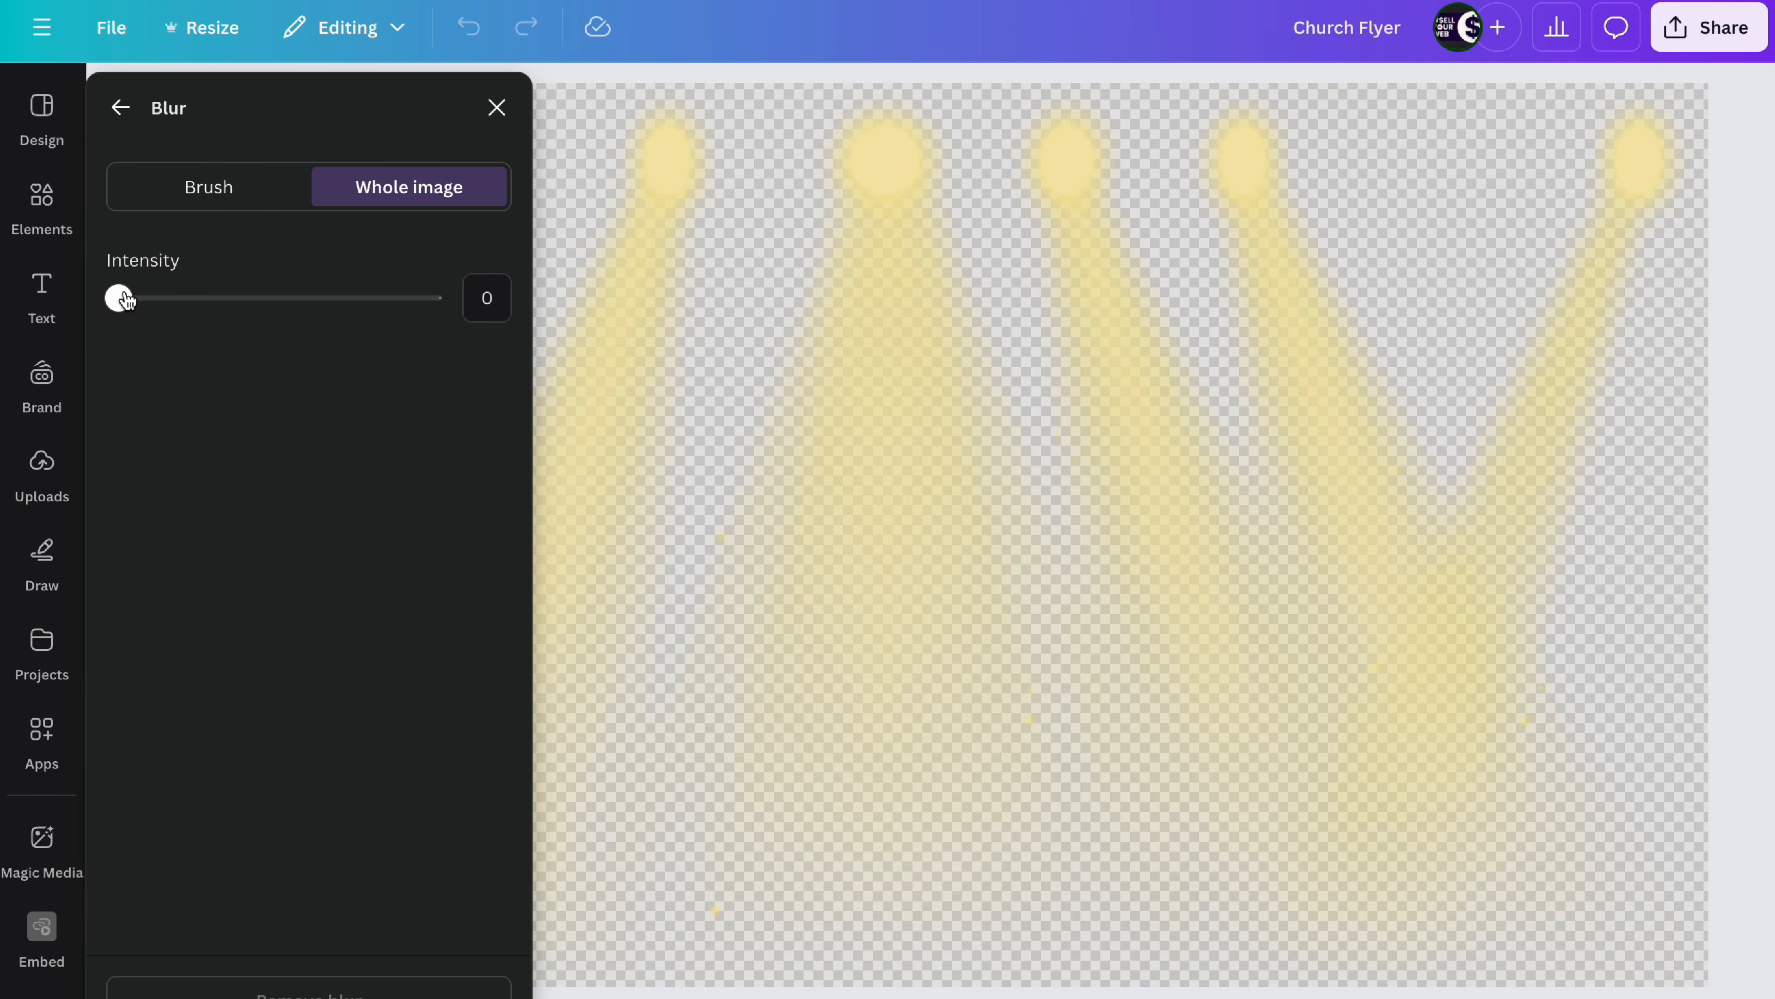
drag(123, 299, 175, 298)
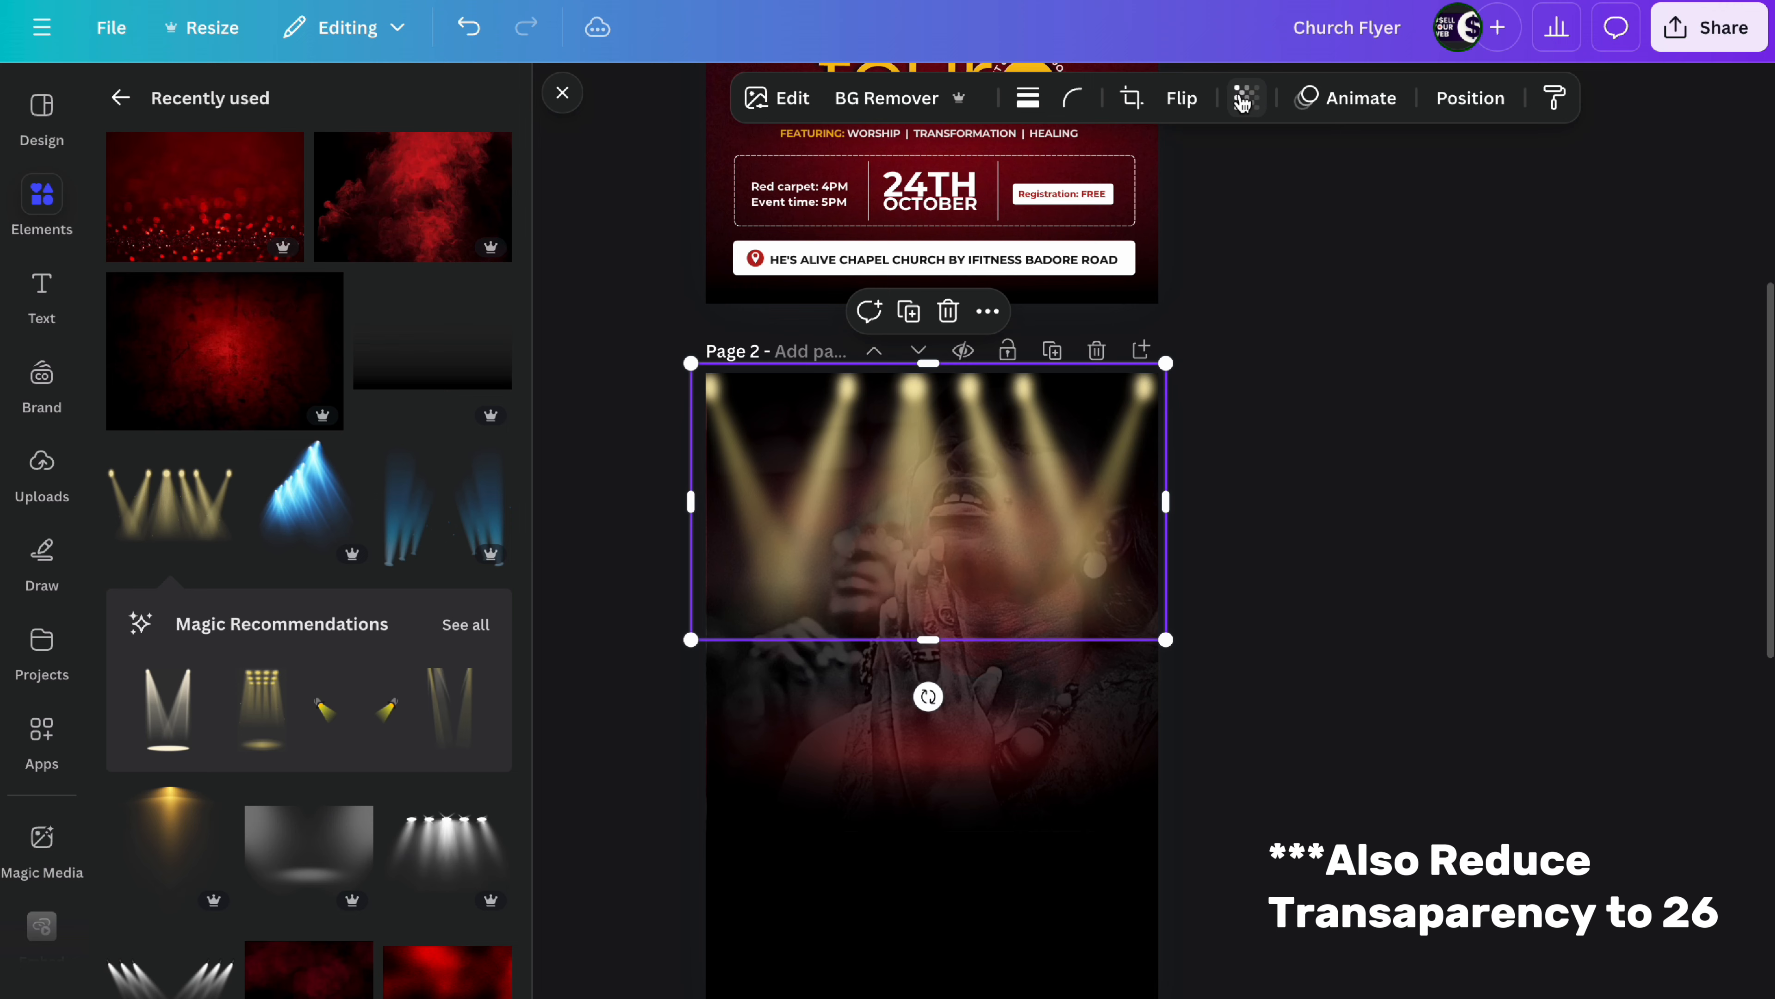
click(1249, 99)
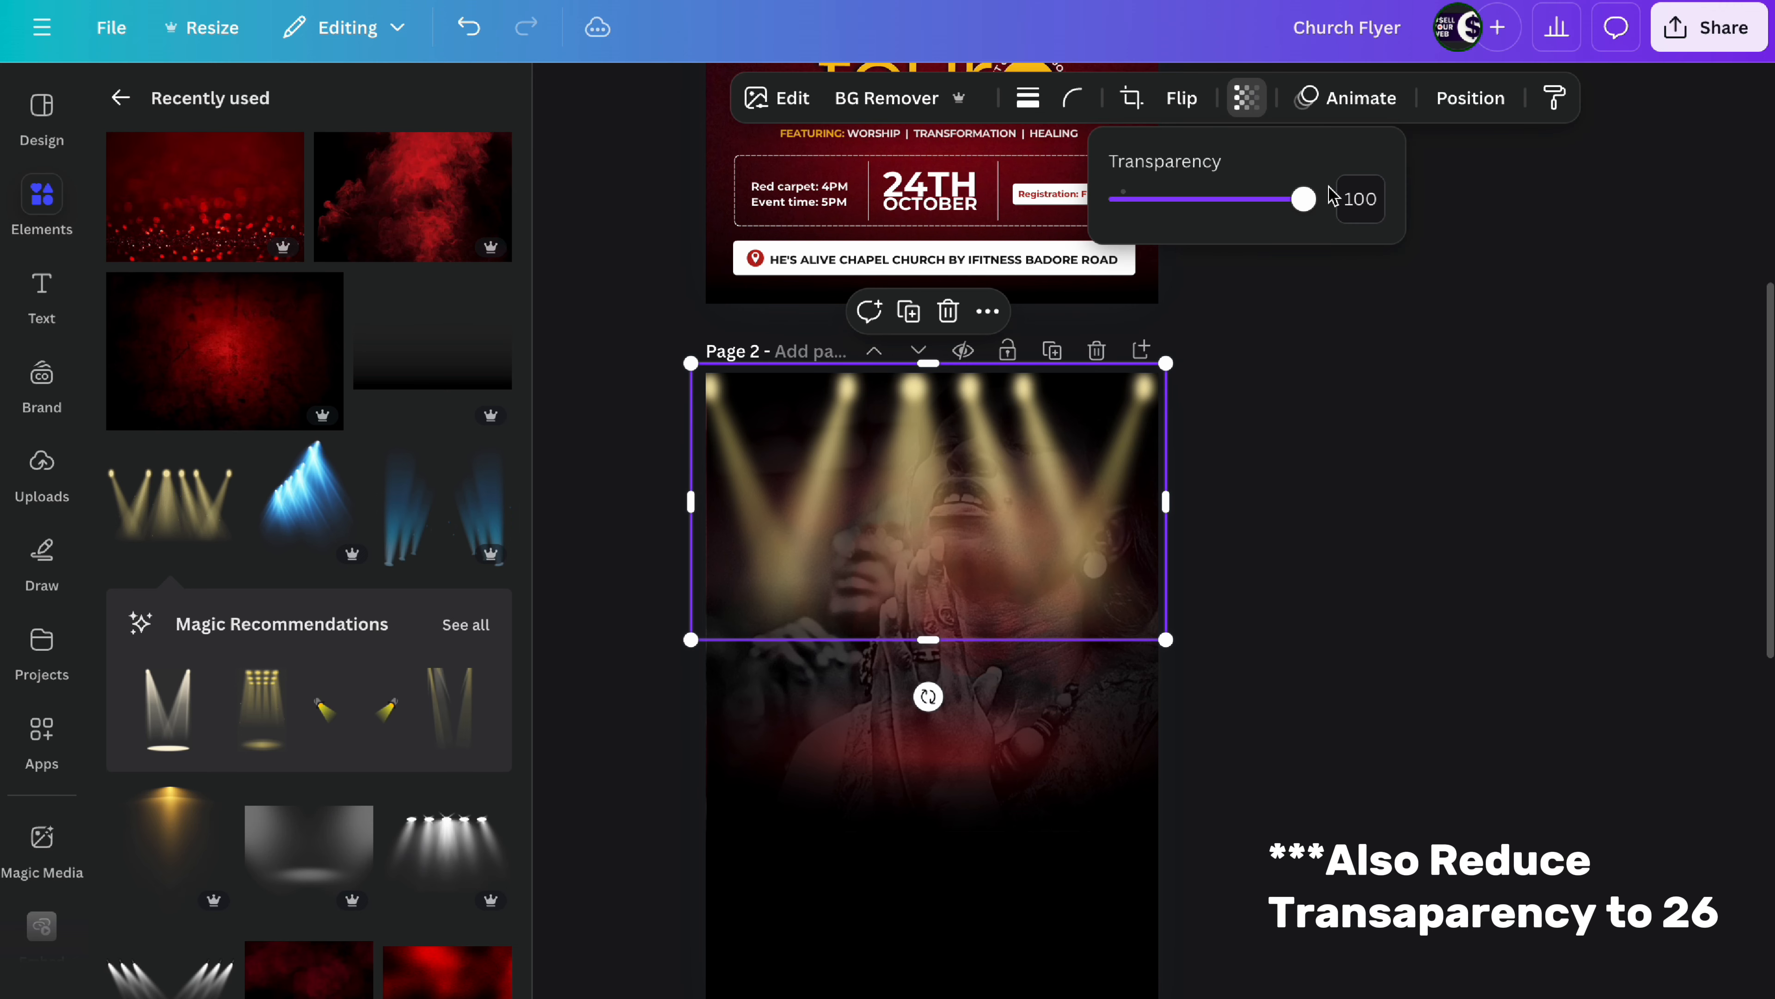
drag(1303, 199, 1185, 200)
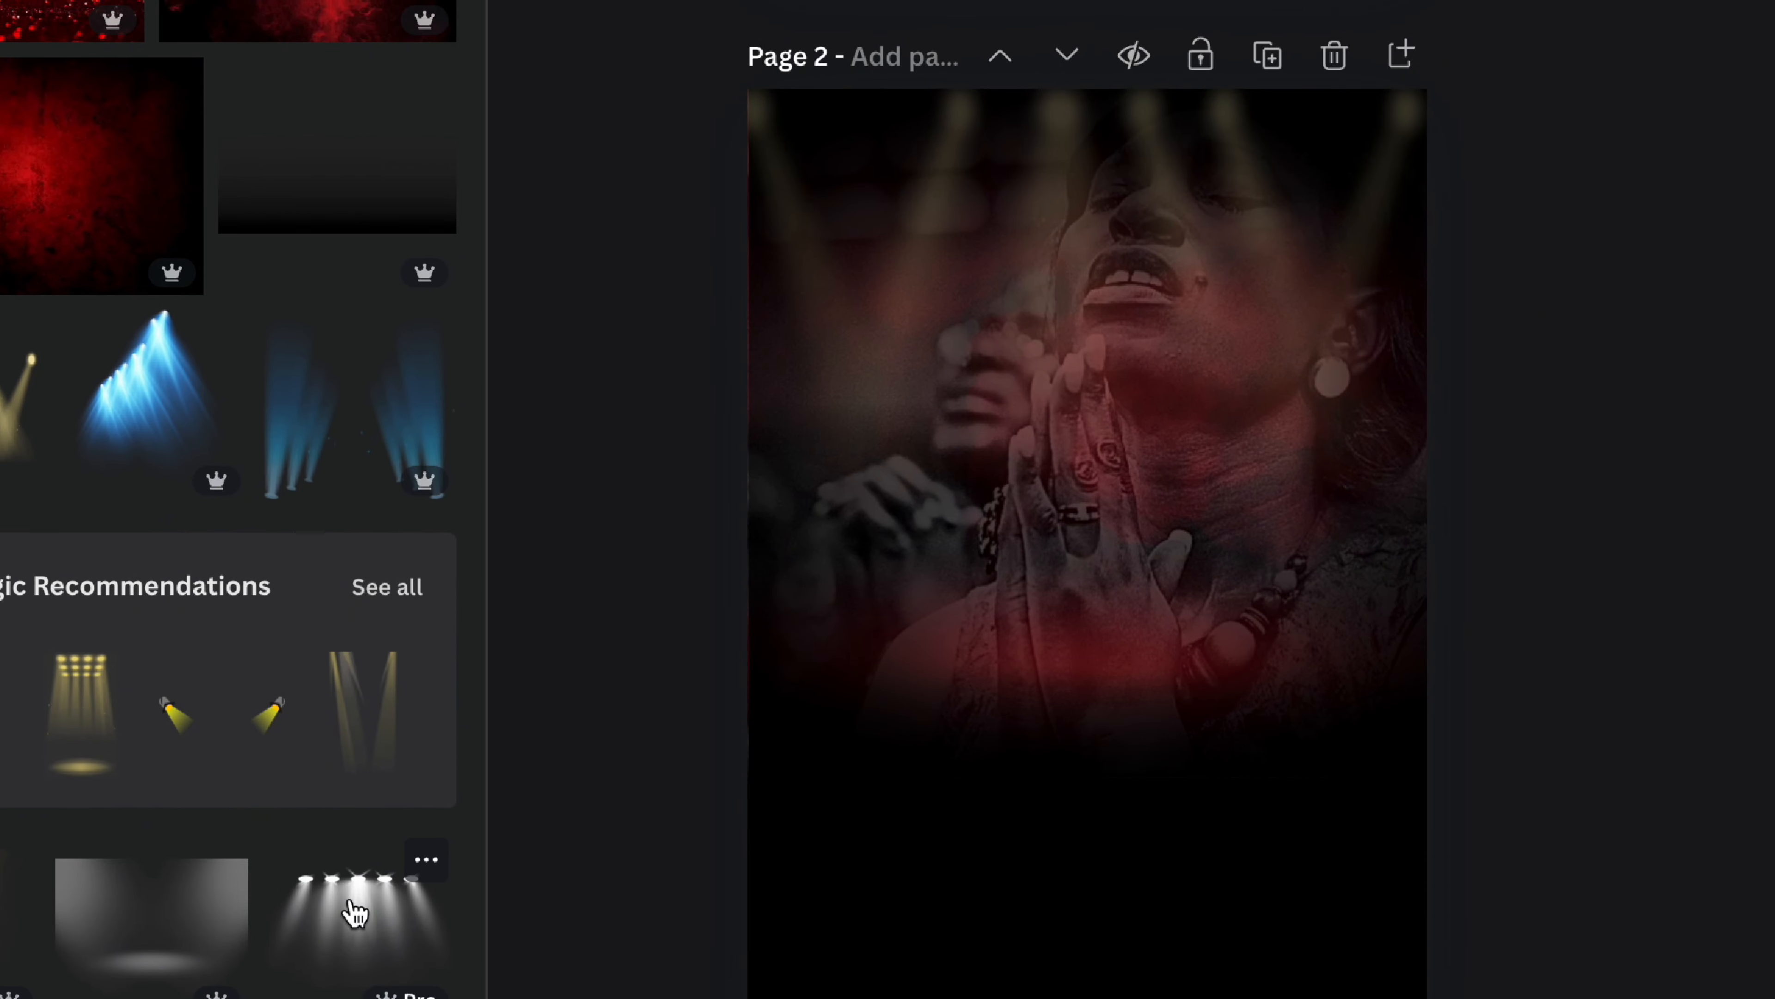
Step: Add the white stage spotlight graphic at the upper left of page 2 and set its transparency to 25
click(355, 912)
drag(1161, 492, 930, 255)
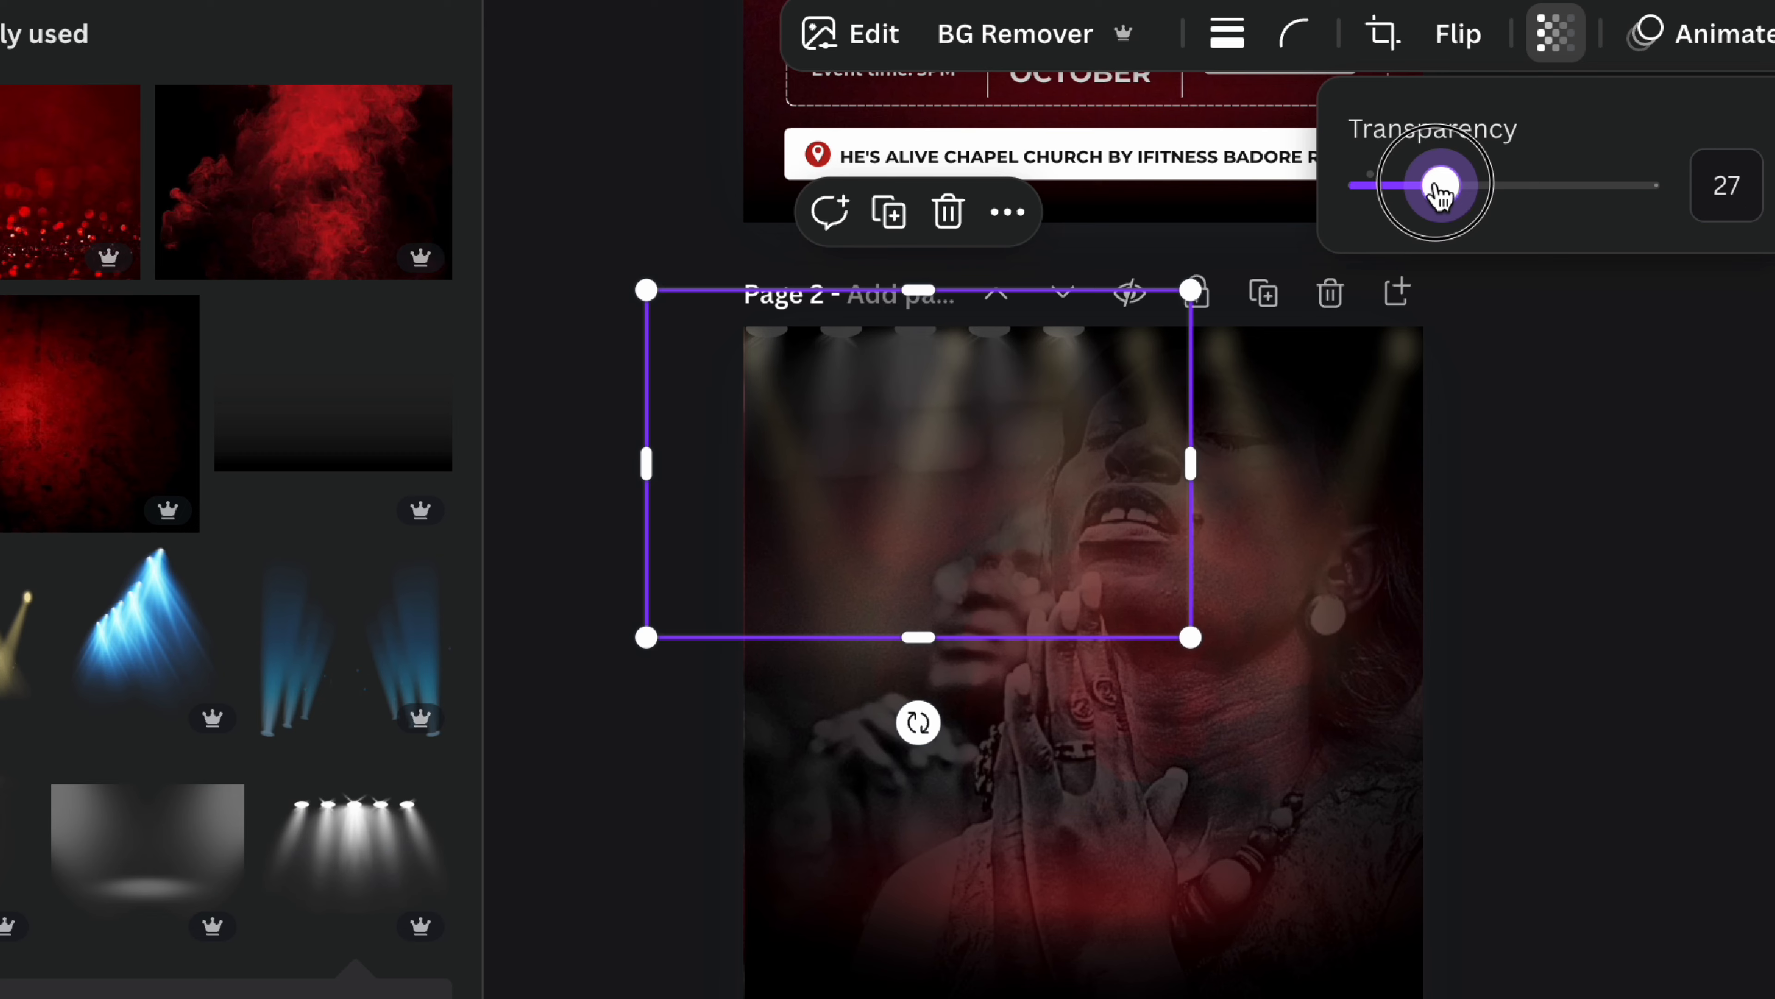
drag(1438, 186, 1437, 196)
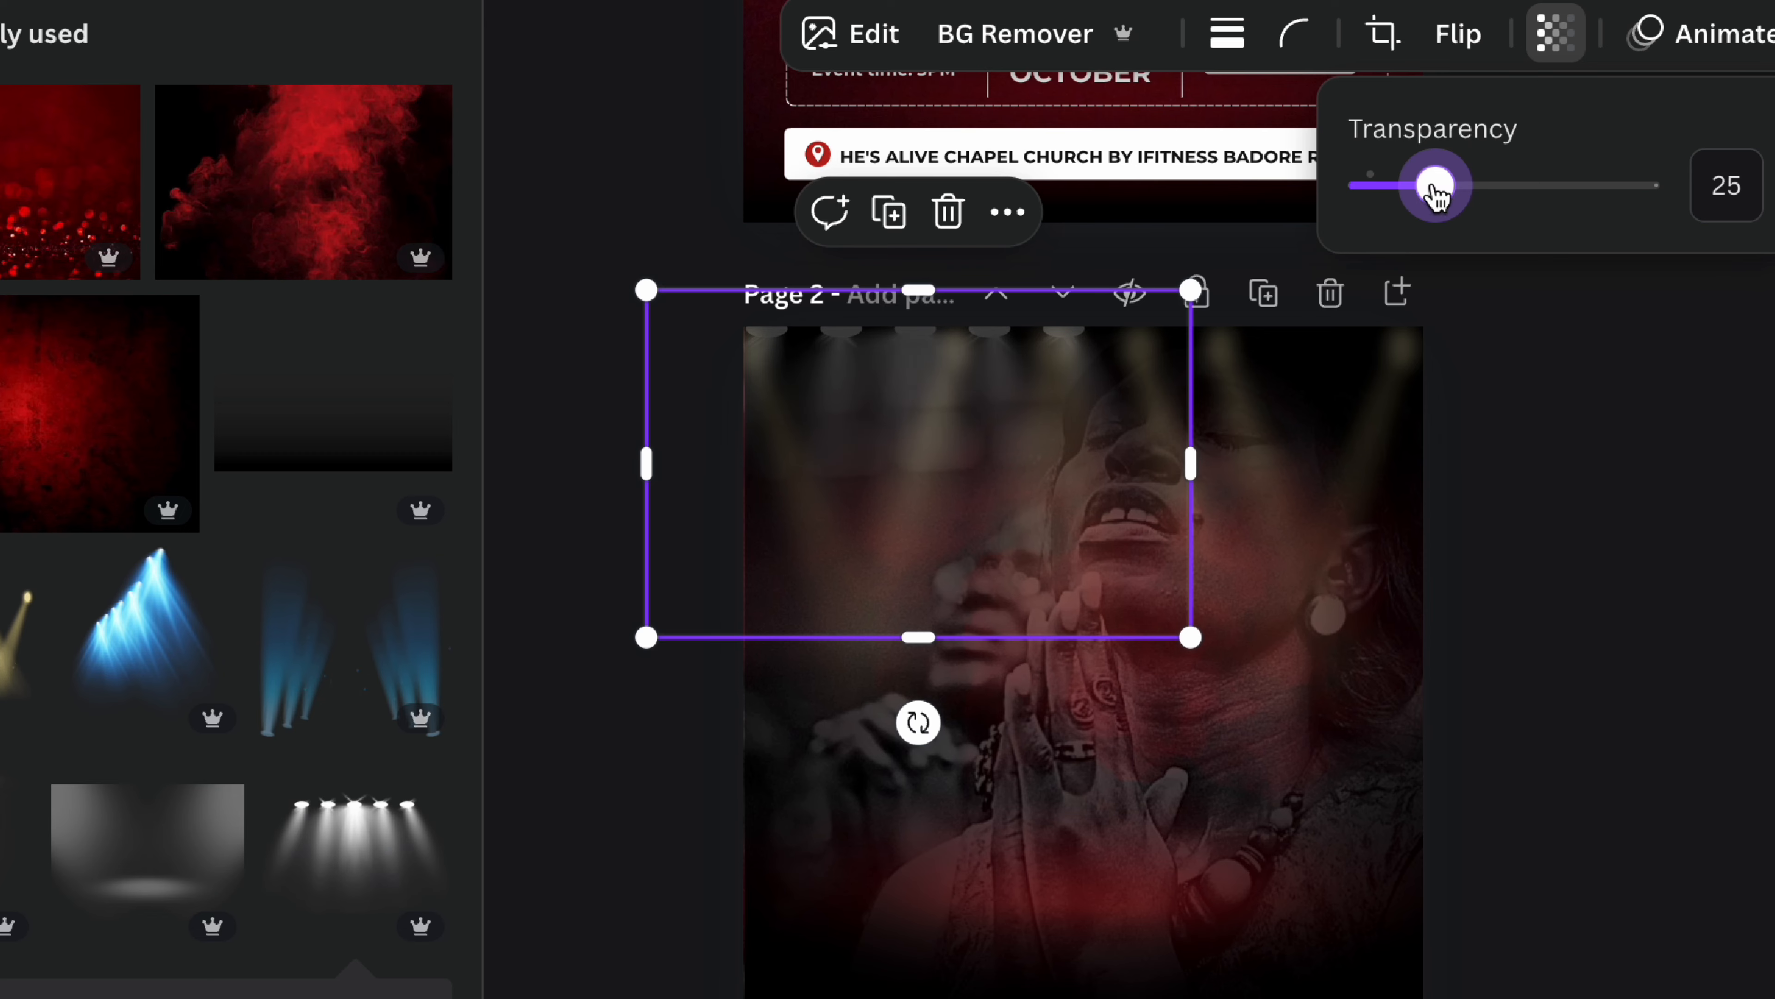
Step: Duplicate the white spotlight graphic and place the copy at the upper right of page 2
click(889, 212)
drag(989, 430, 1273, 413)
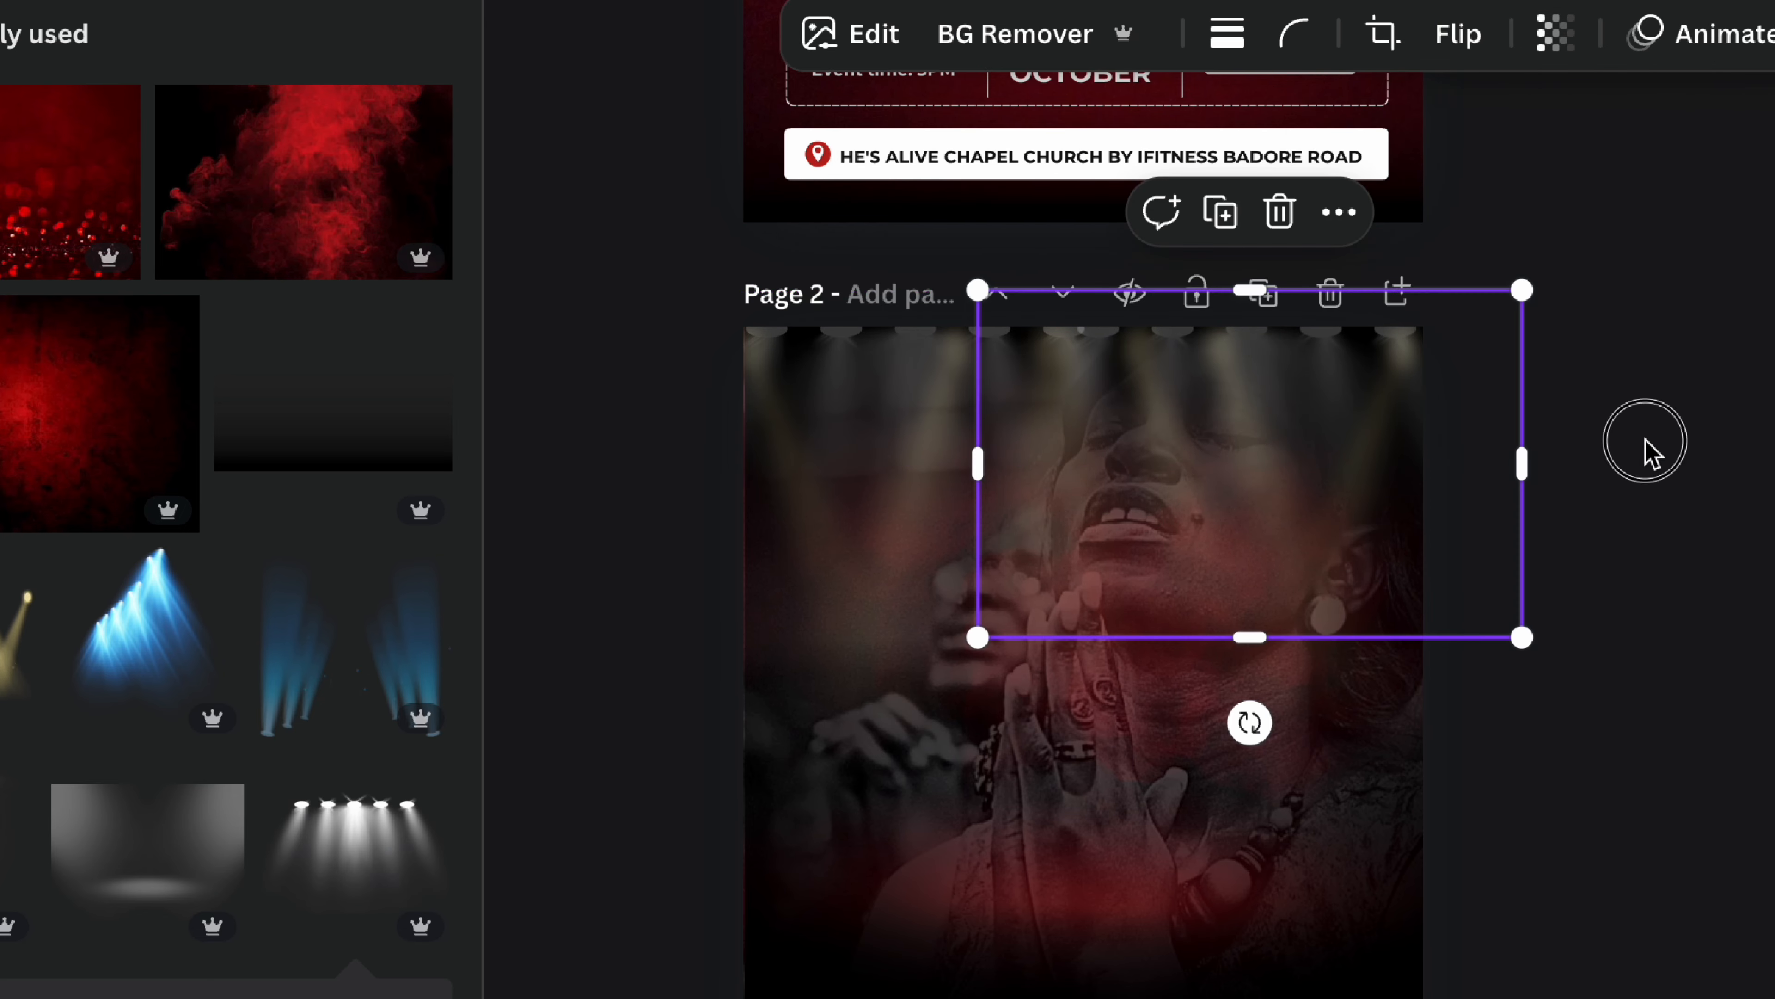
click(1647, 447)
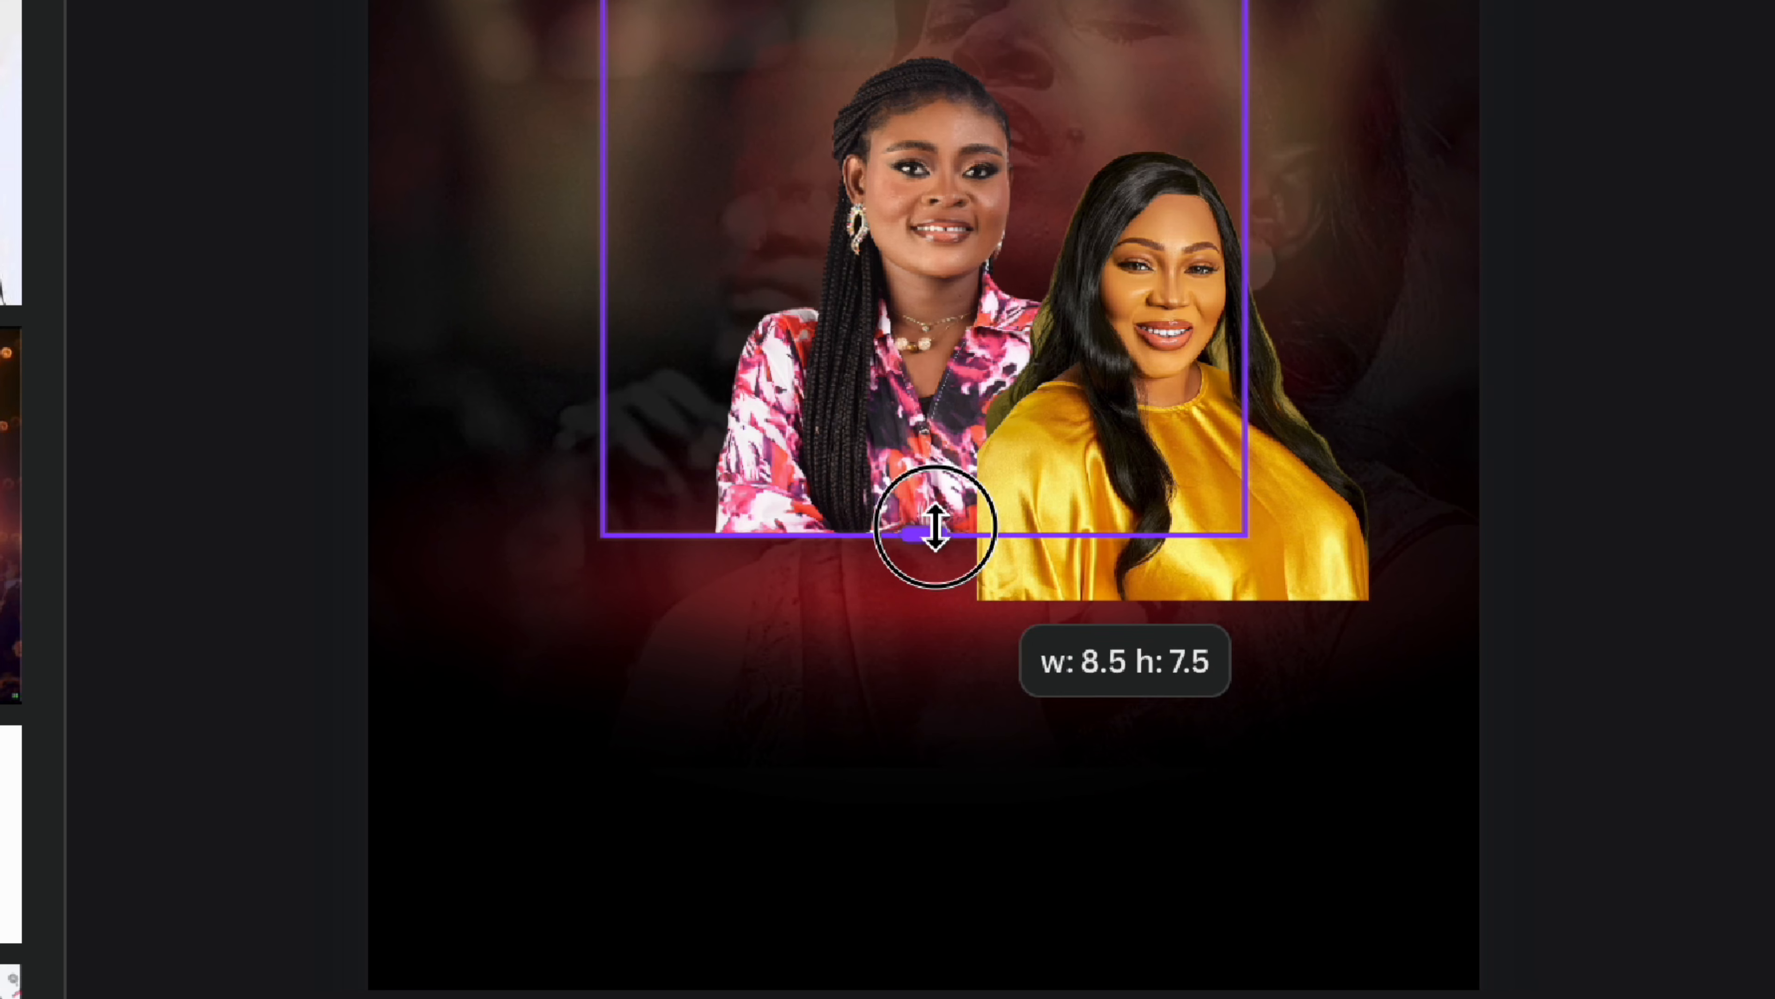
Step: Crop the portrait cutouts and arrange them in one row, with the woman in the floral shirt at the centre
drag(935, 519, 1193, 532)
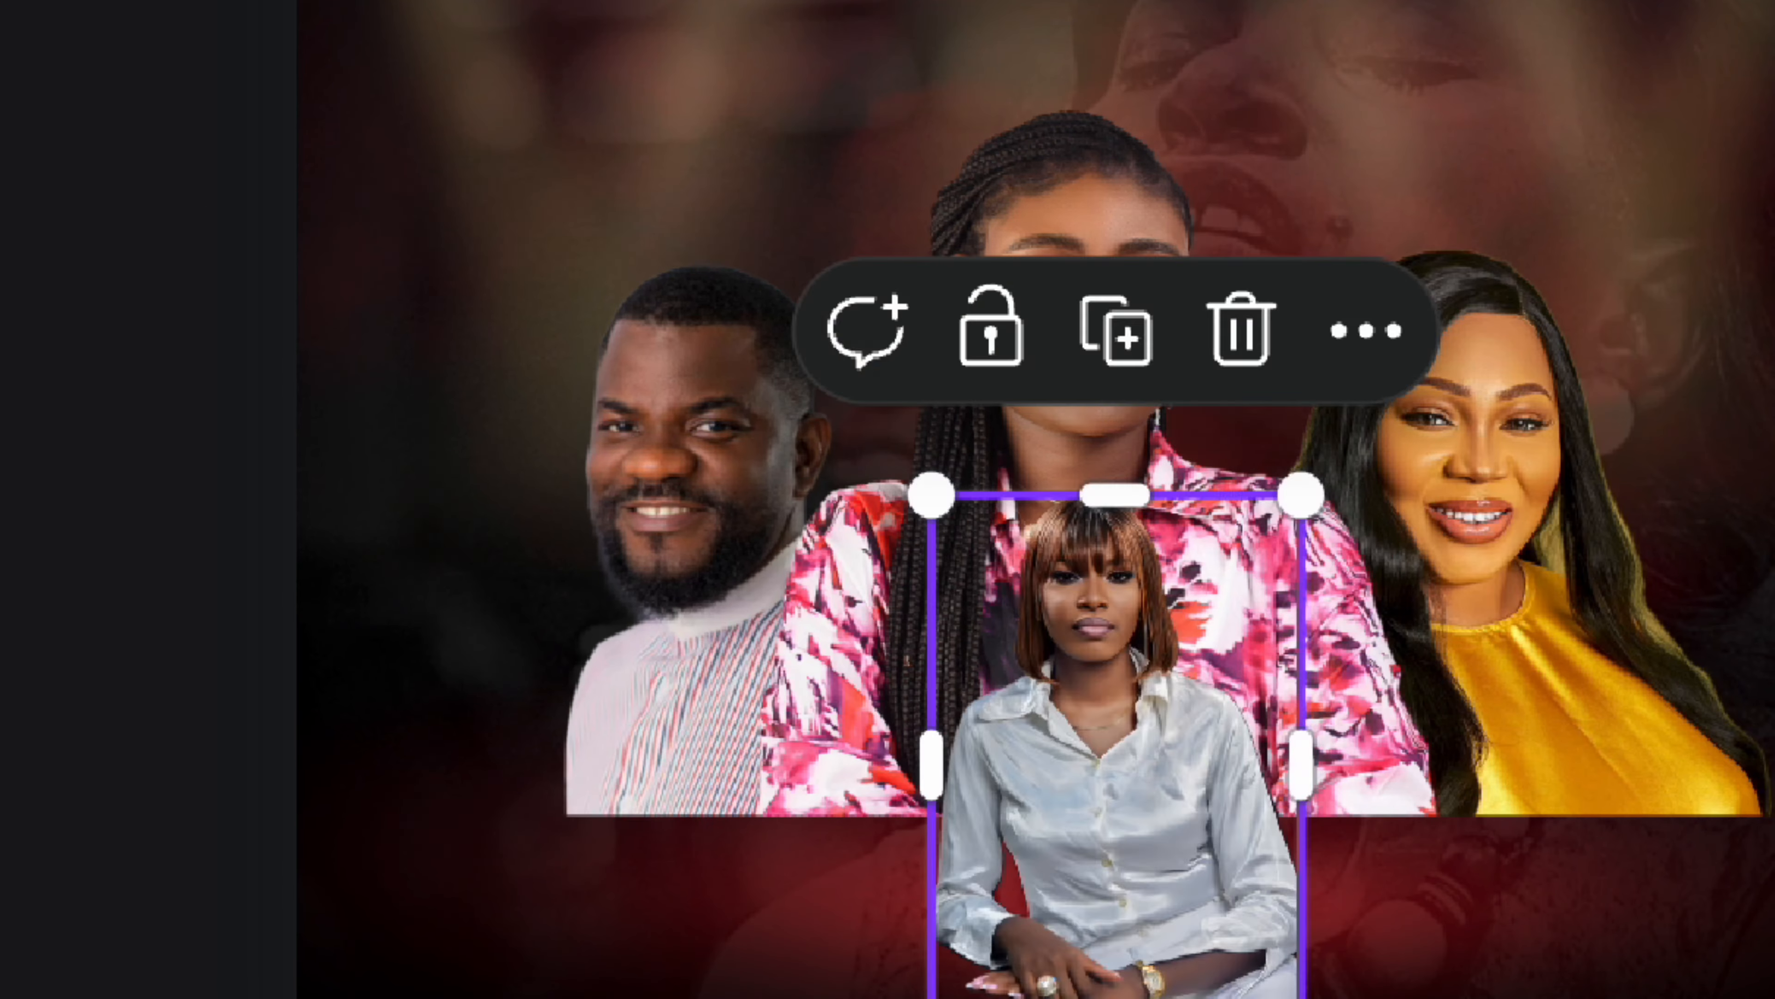
drag(1114, 770, 455, 781)
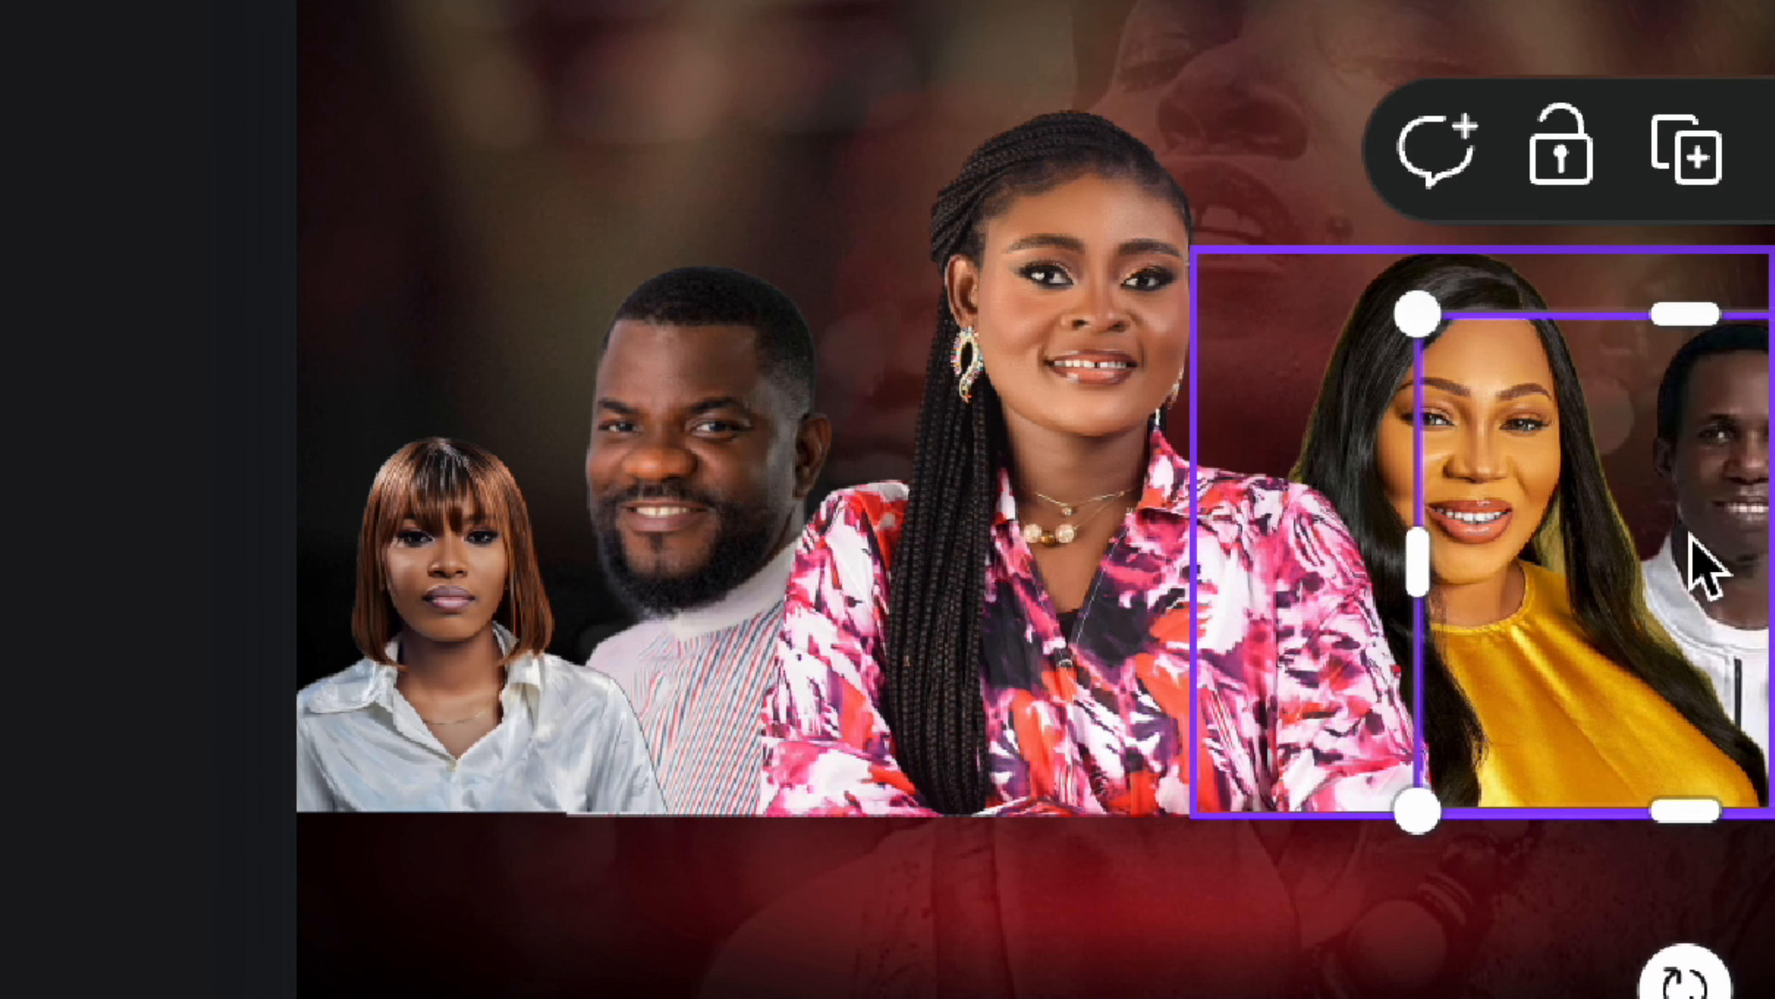
click(150, 630)
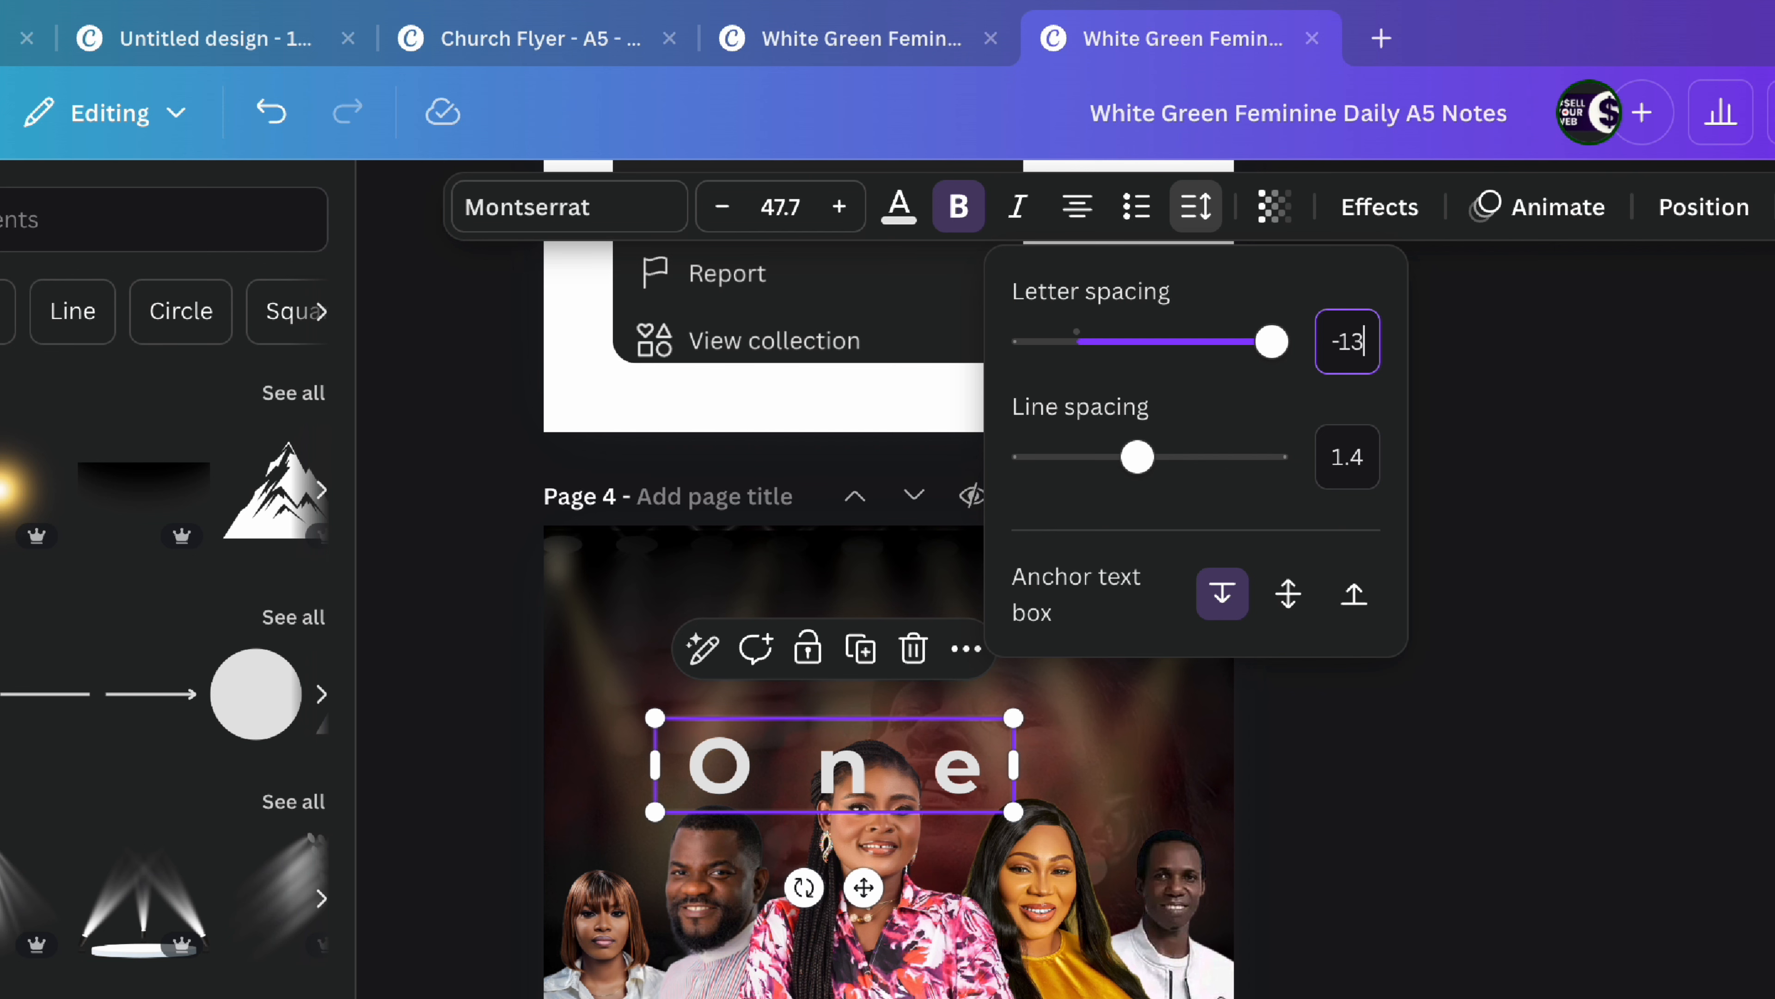
Step: Set the letter spacing of the "One" title text to -130 and its font size to 38
key(Return)
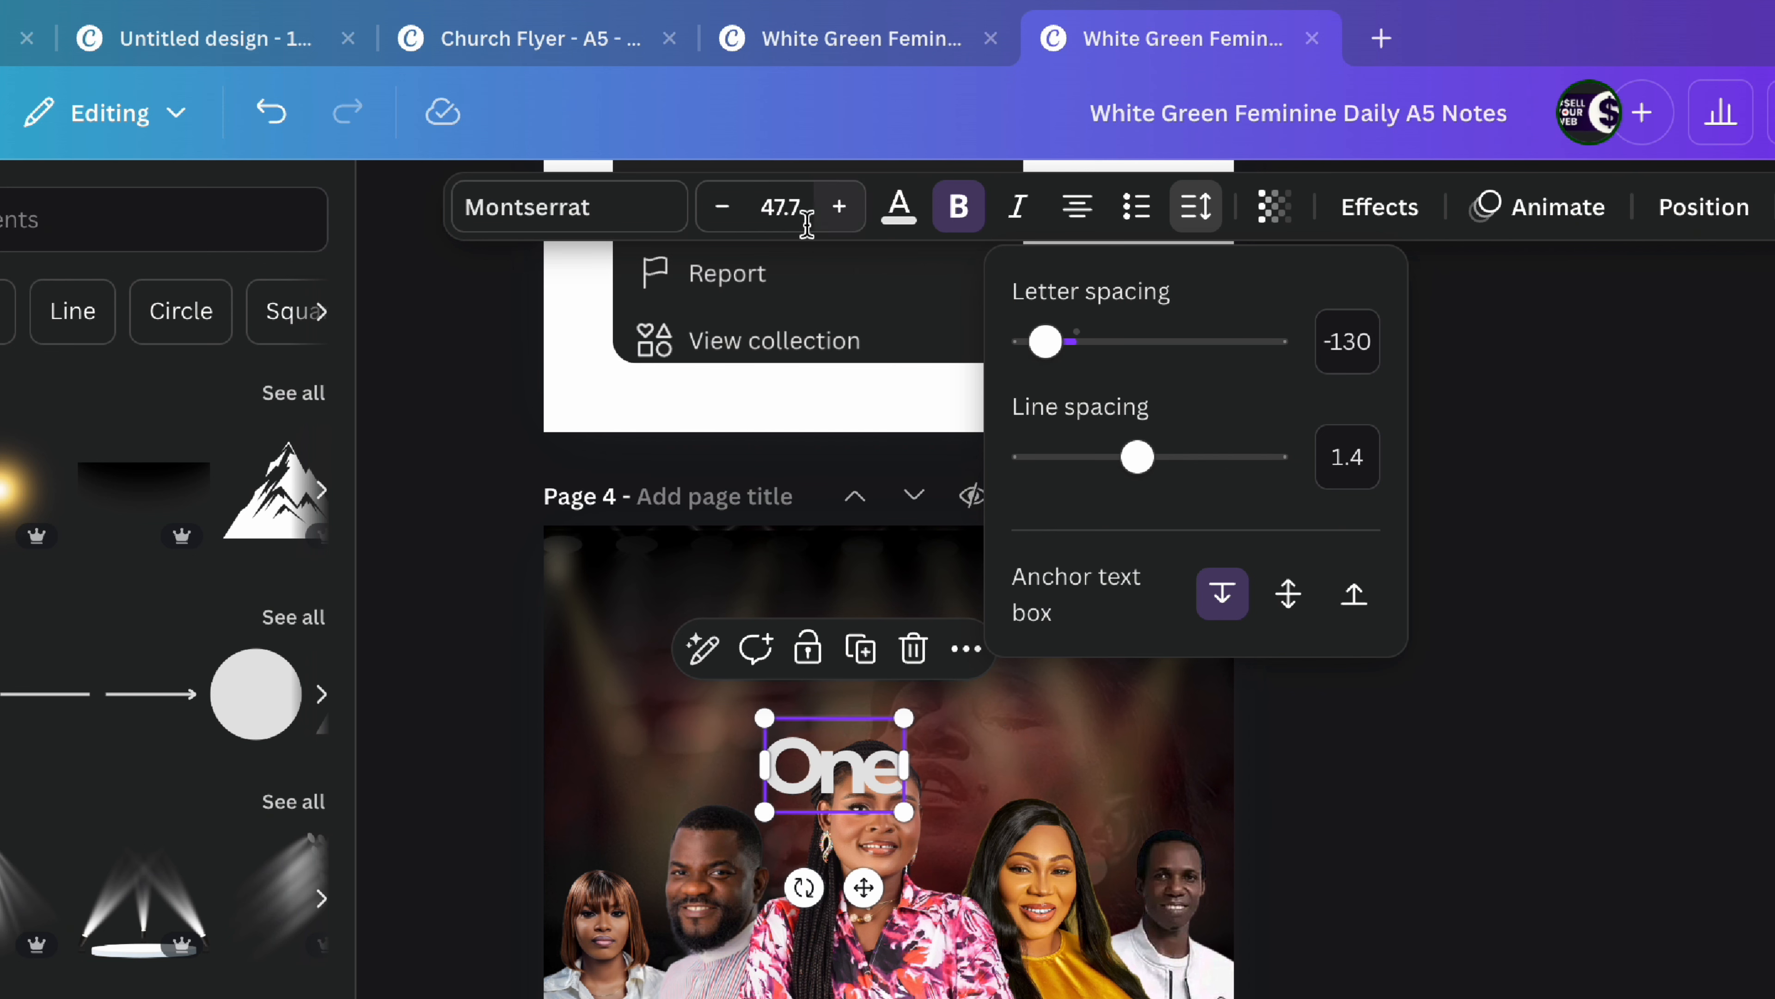
click(770, 210)
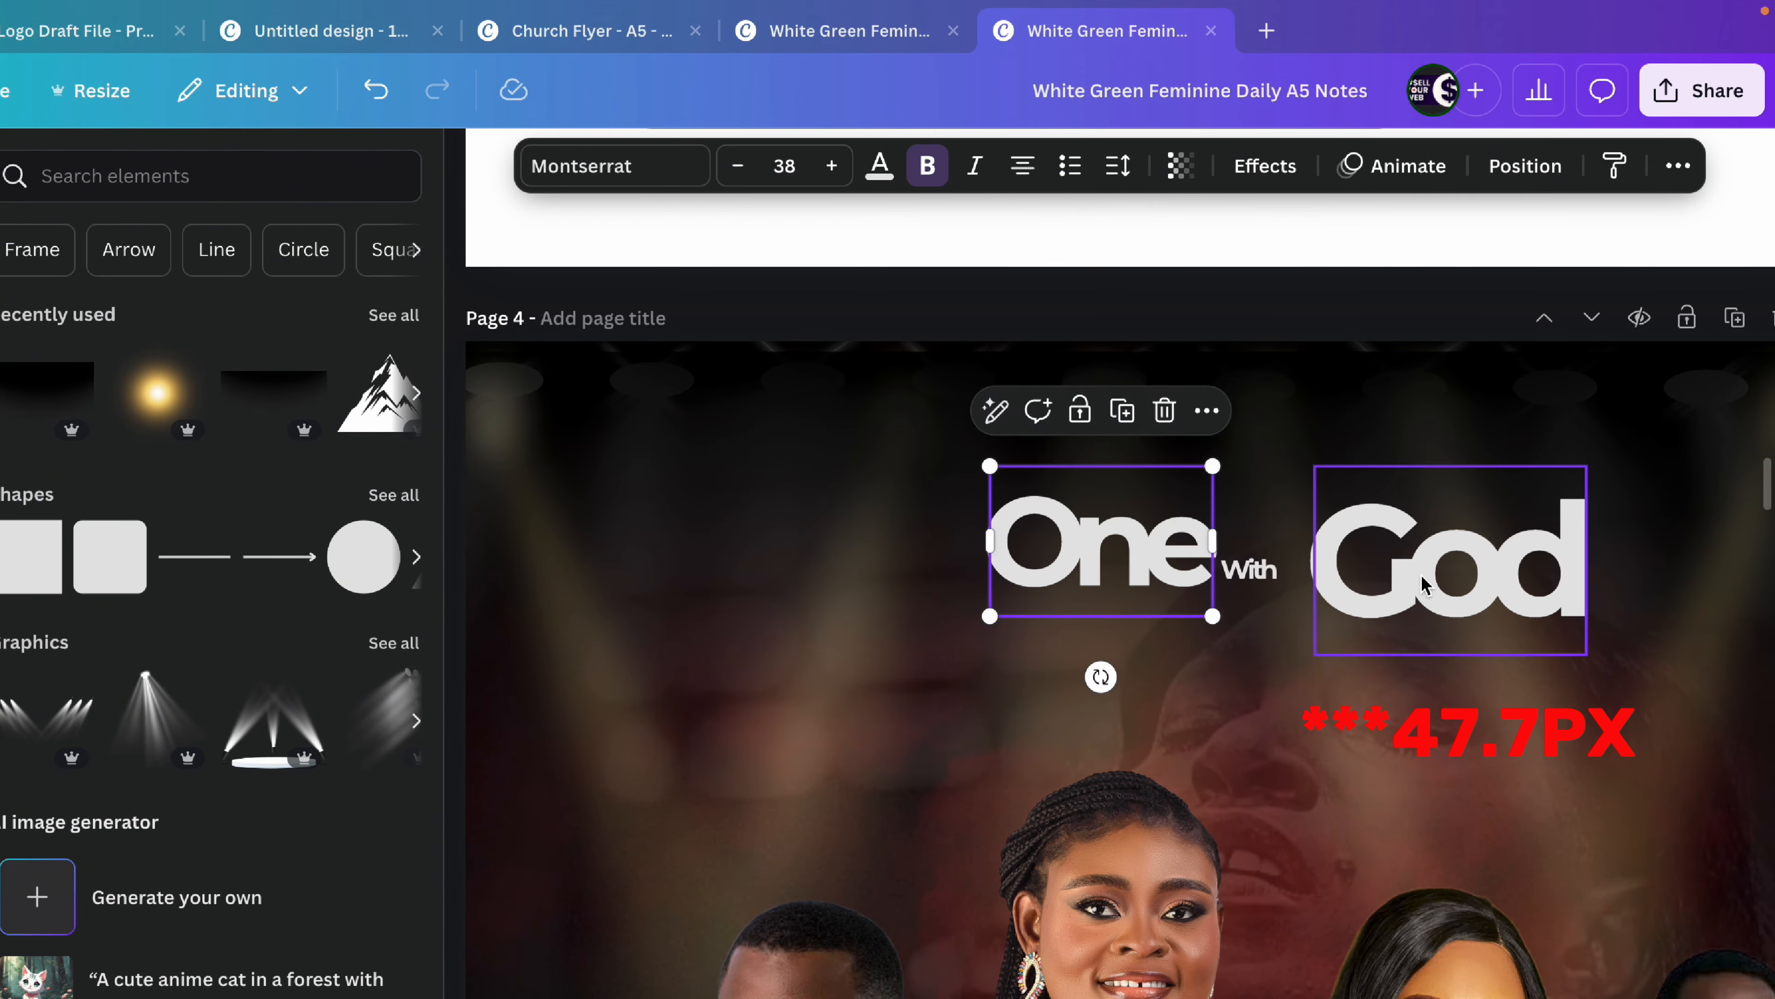
Step: Reposition the "God" text beside "With" in the page title
mouse_move(1423, 583)
mouse_down()
mouse_move(1375, 555)
mouse_move(1408, 556)
mouse_up()
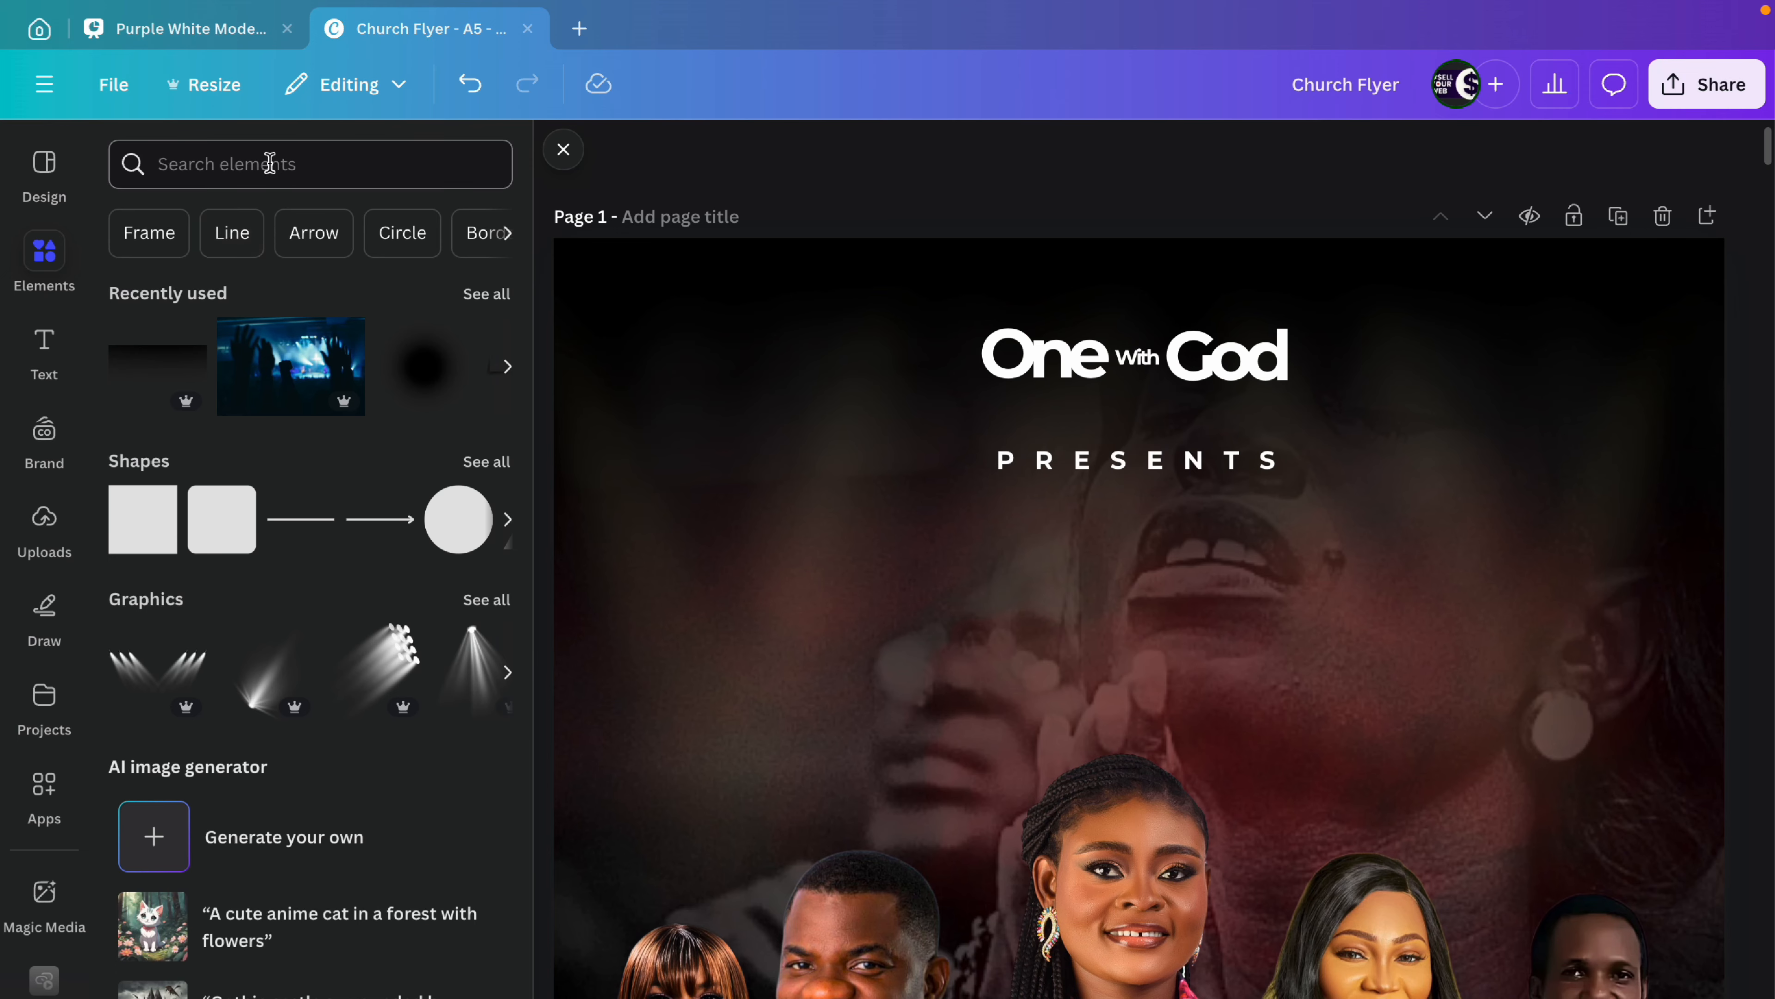
Step: Search the elements for "horizontal black gradient shade" and place a gradient across the full width of page 1's upper edge
click(273, 163)
text(horizontal bl)
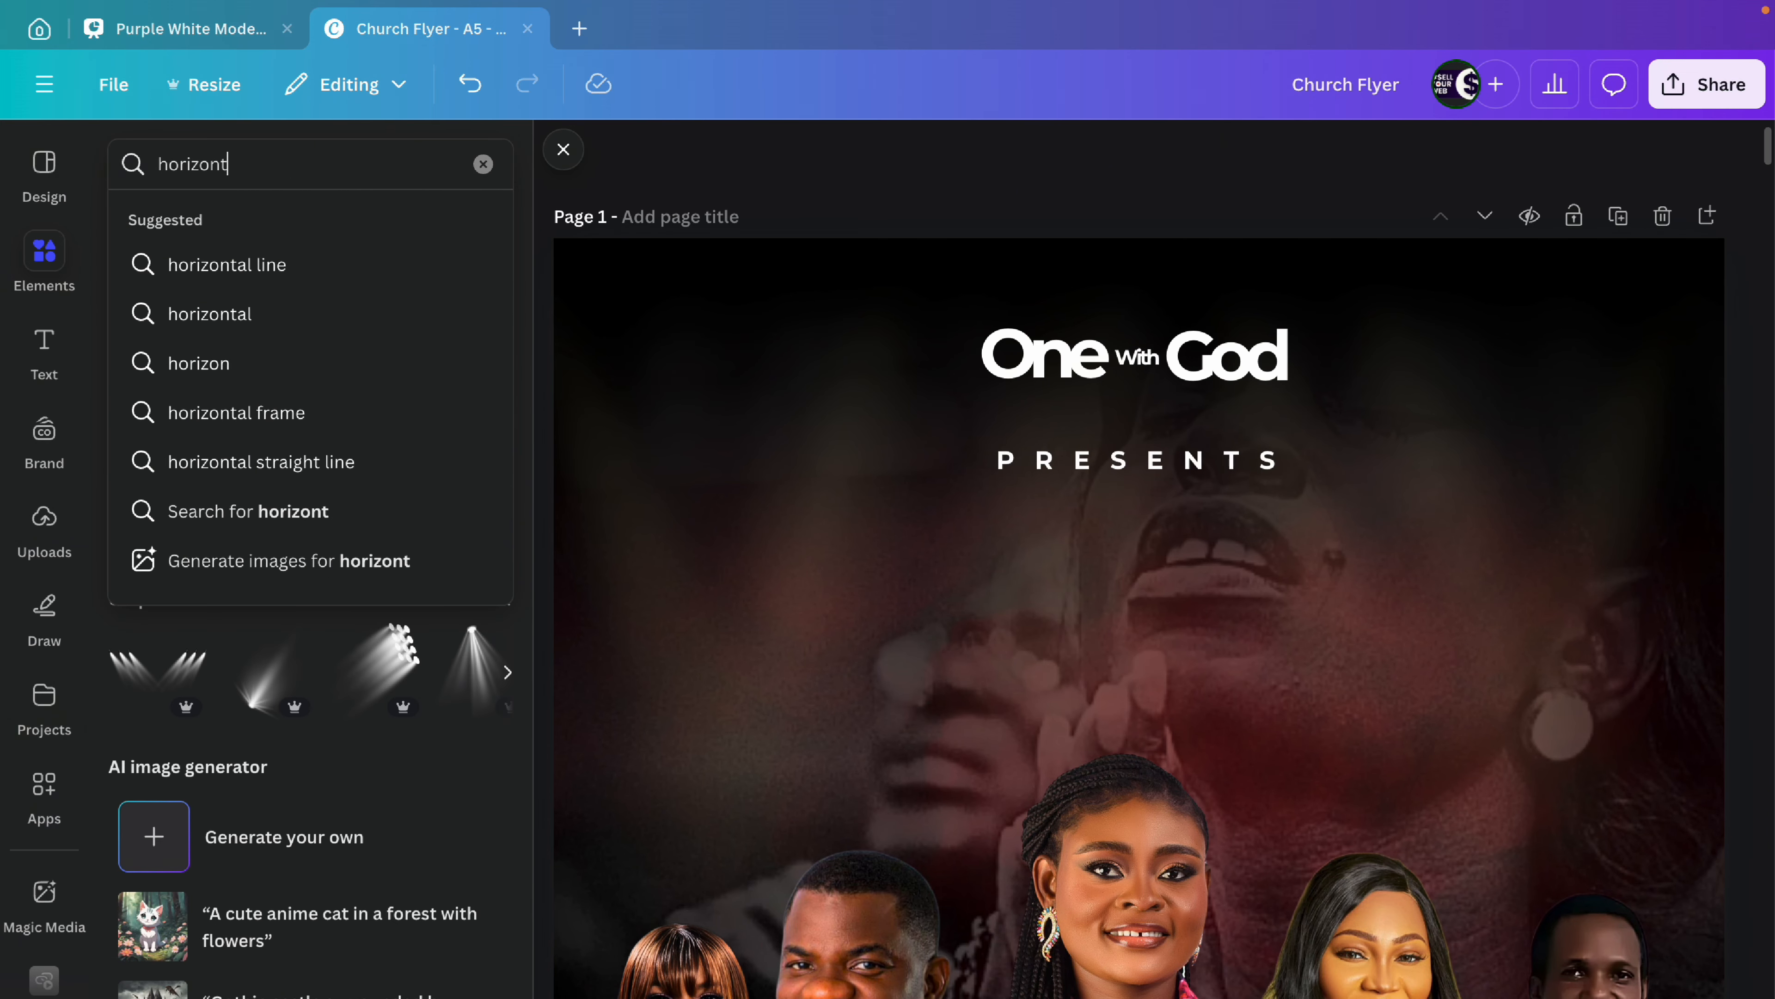
text(ack gradient shade)
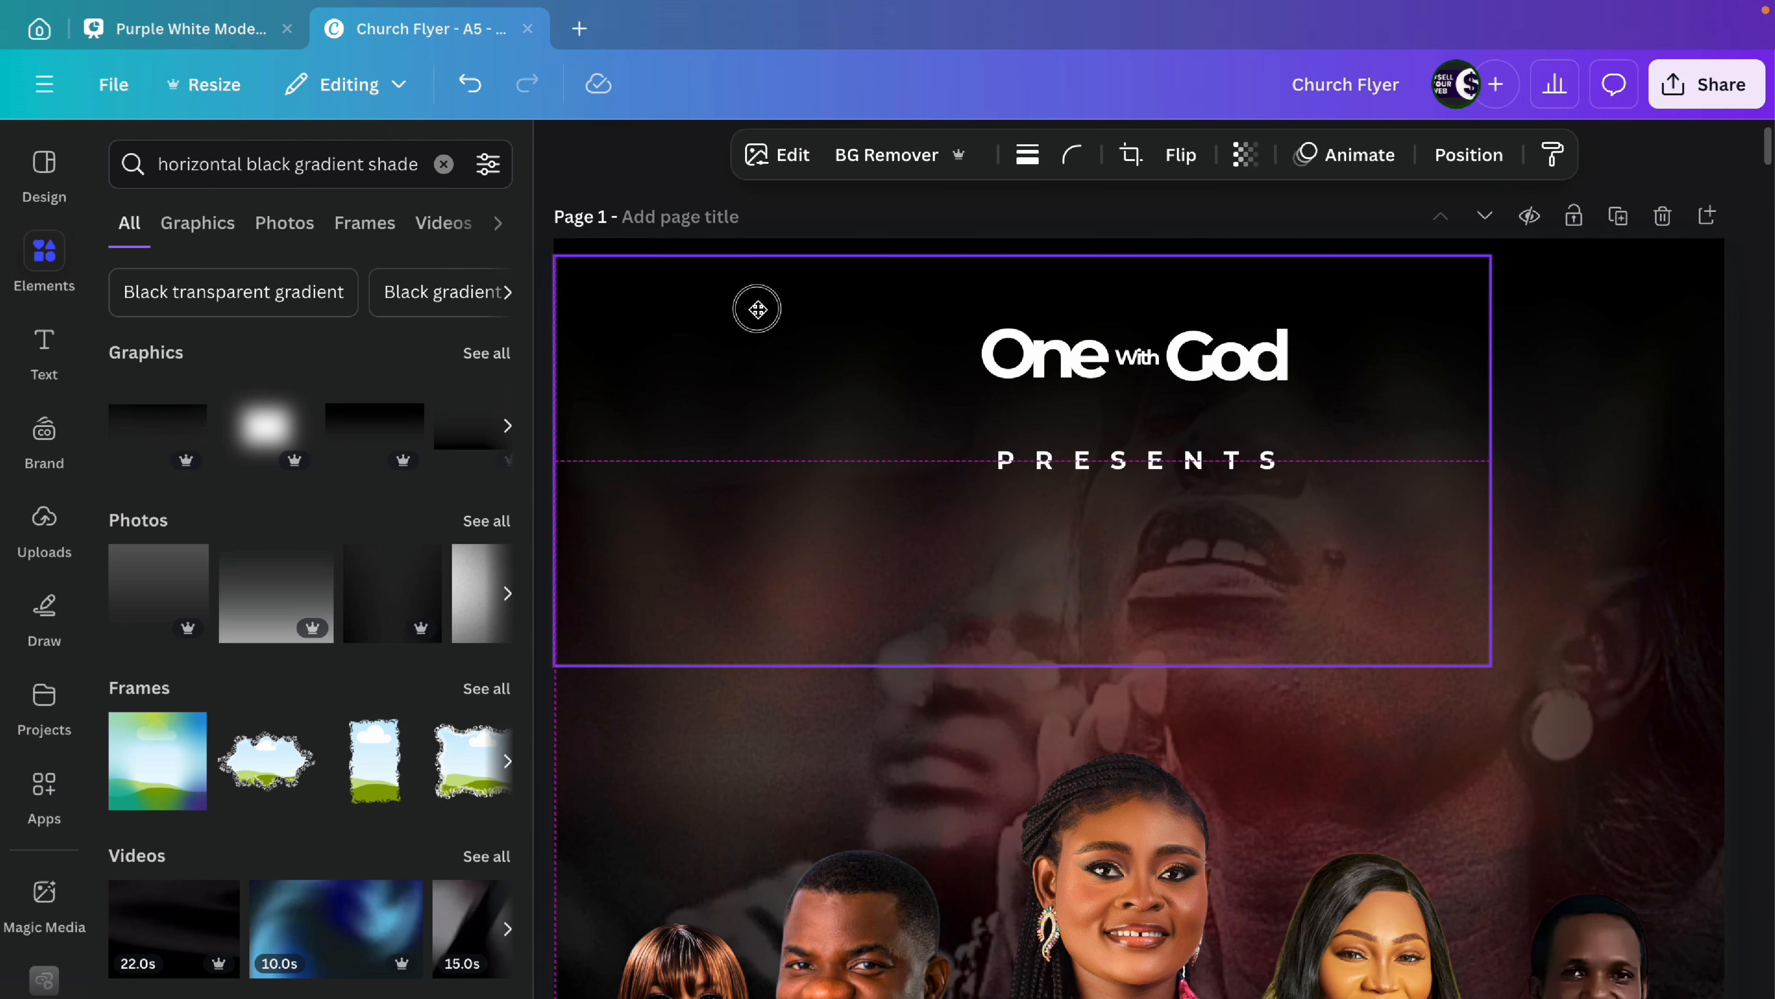
drag(757, 309, 757, 294)
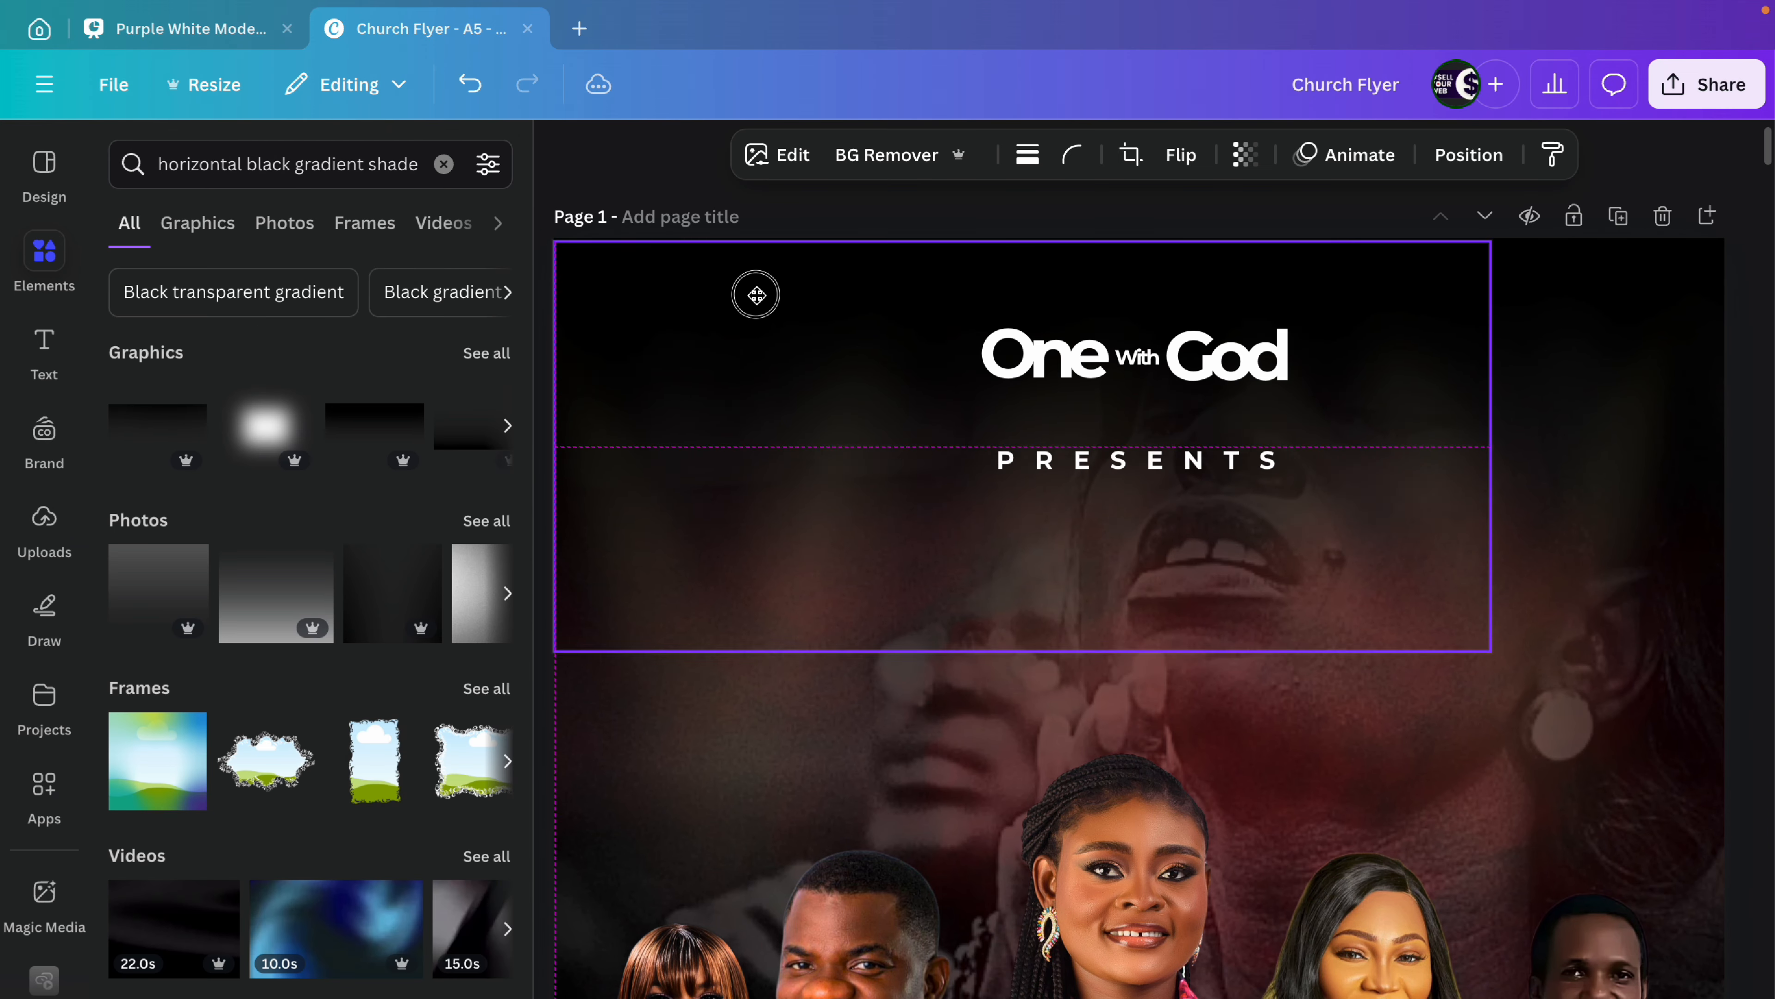
drag(1491, 651, 1731, 729)
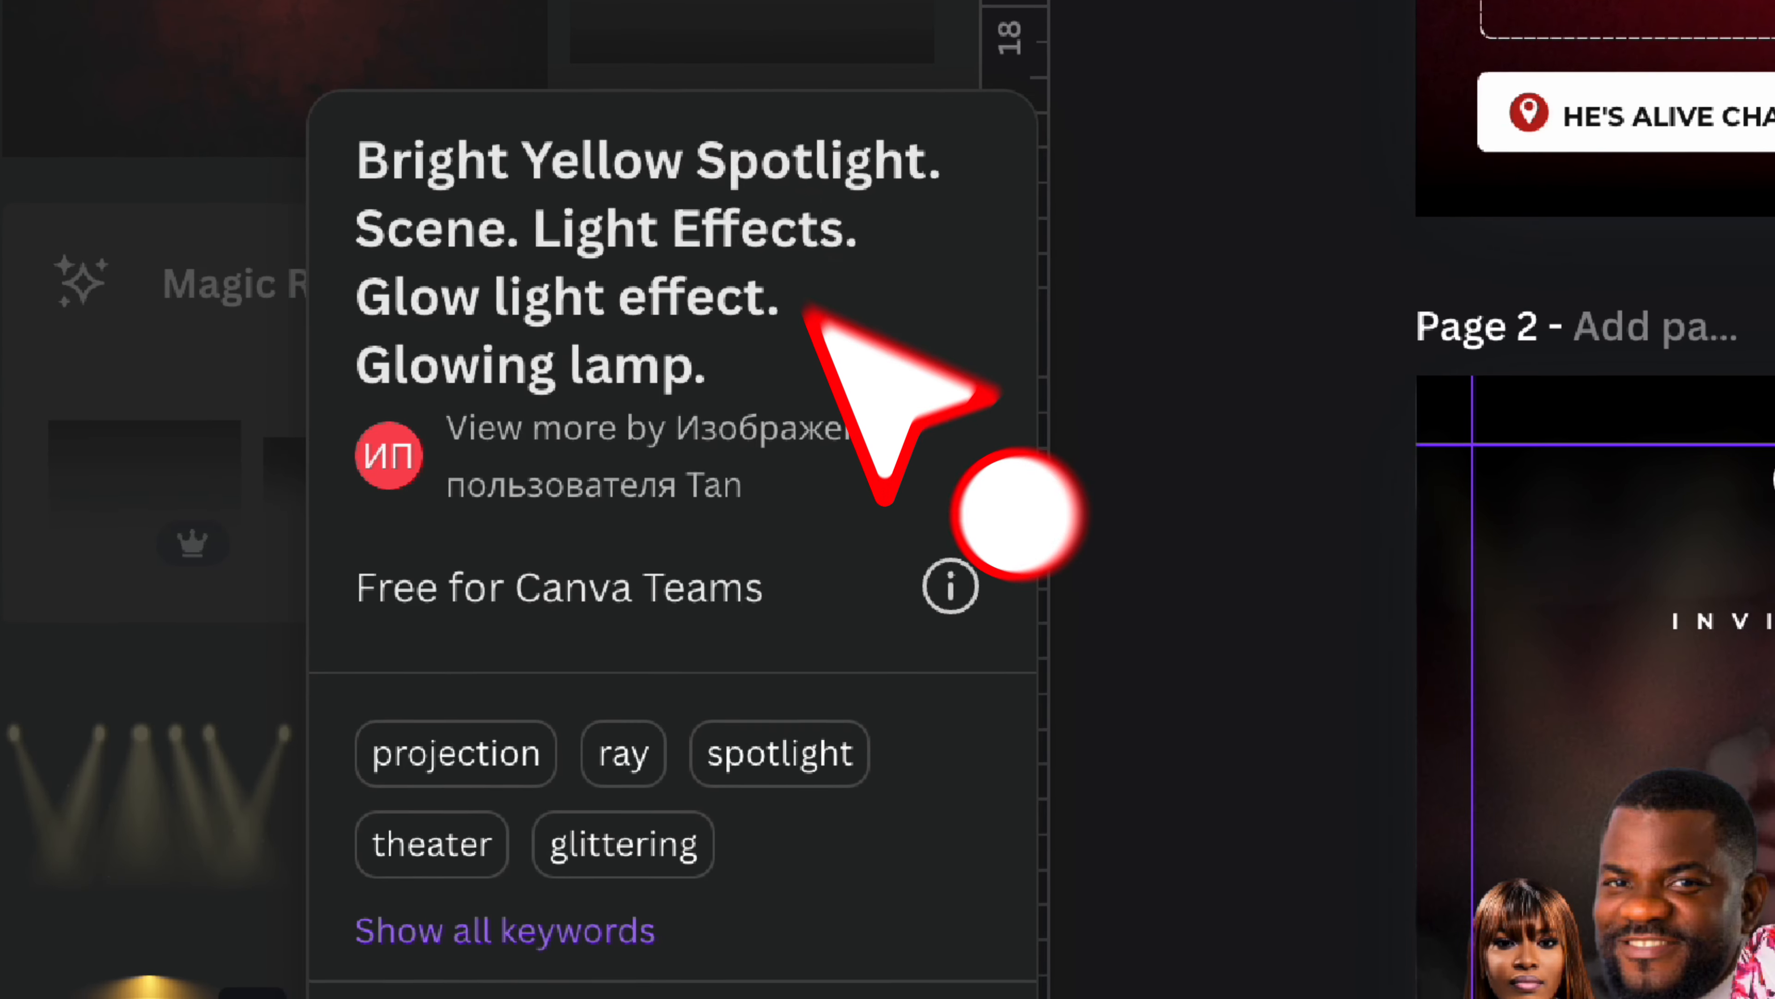
Step: Add the Bright Yellow Spotlight graphic to page 2, lower it to the portraits and send it behind them
click(362, 710)
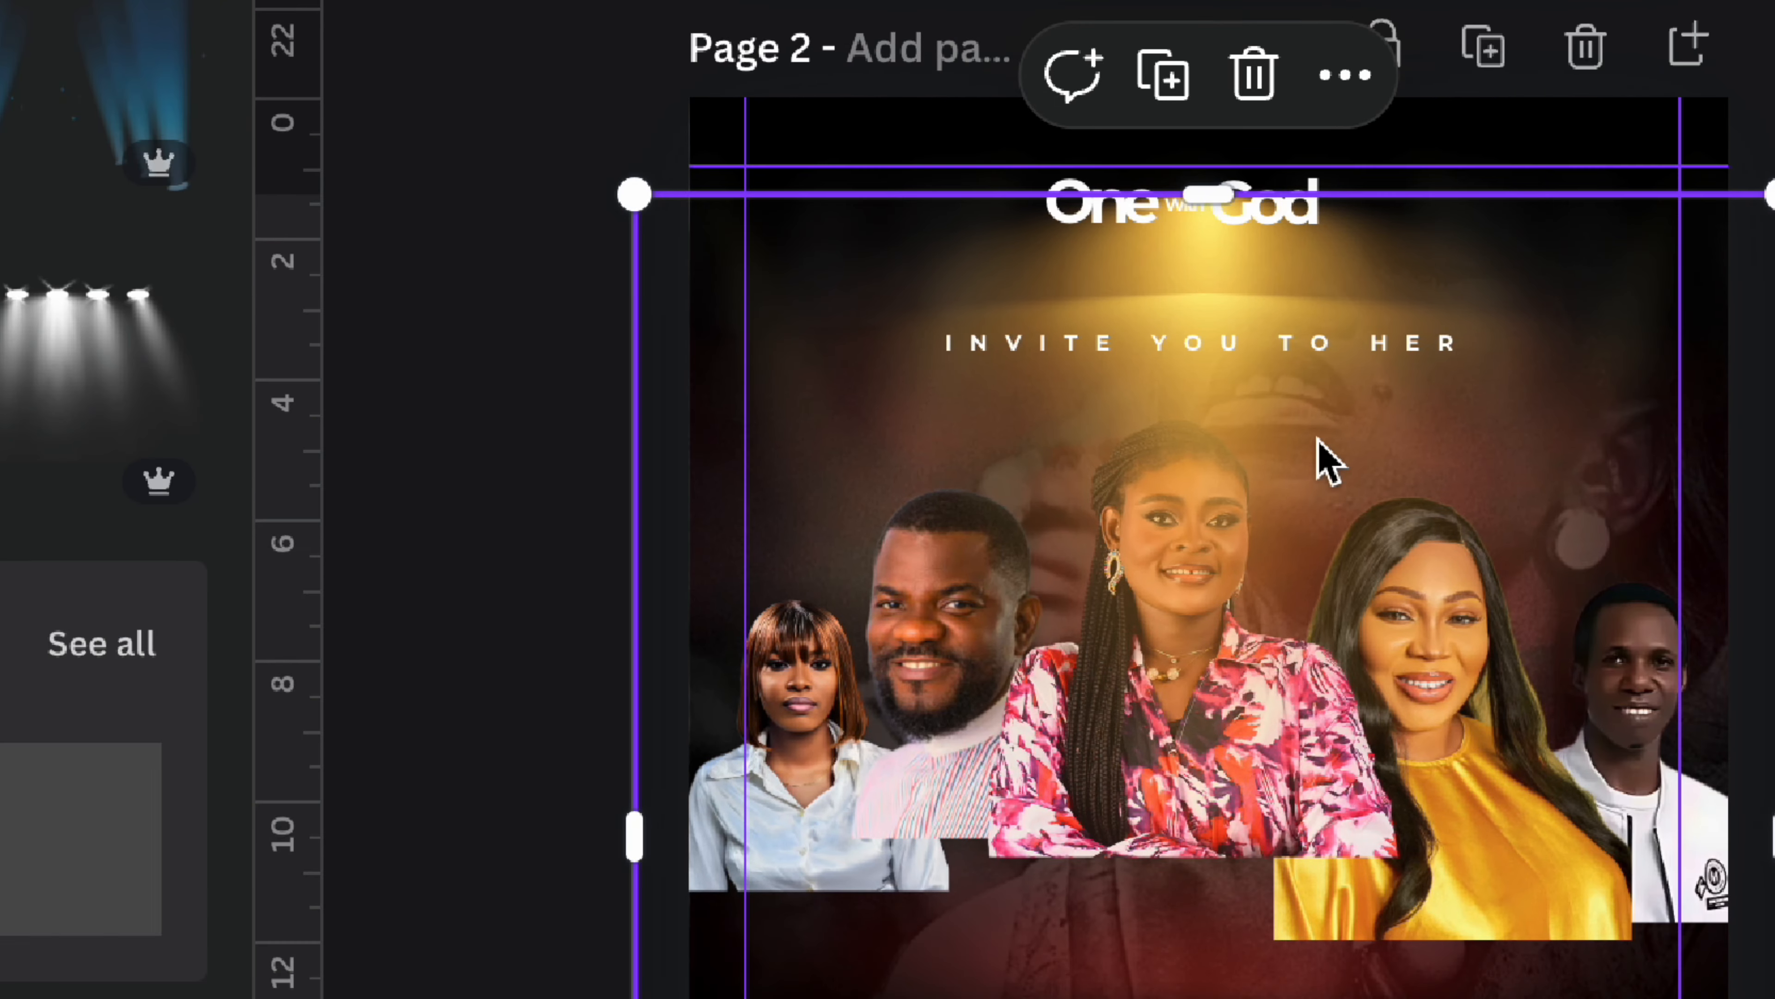
drag(1320, 463, 1301, 668)
key(ctrl+bracketleft)
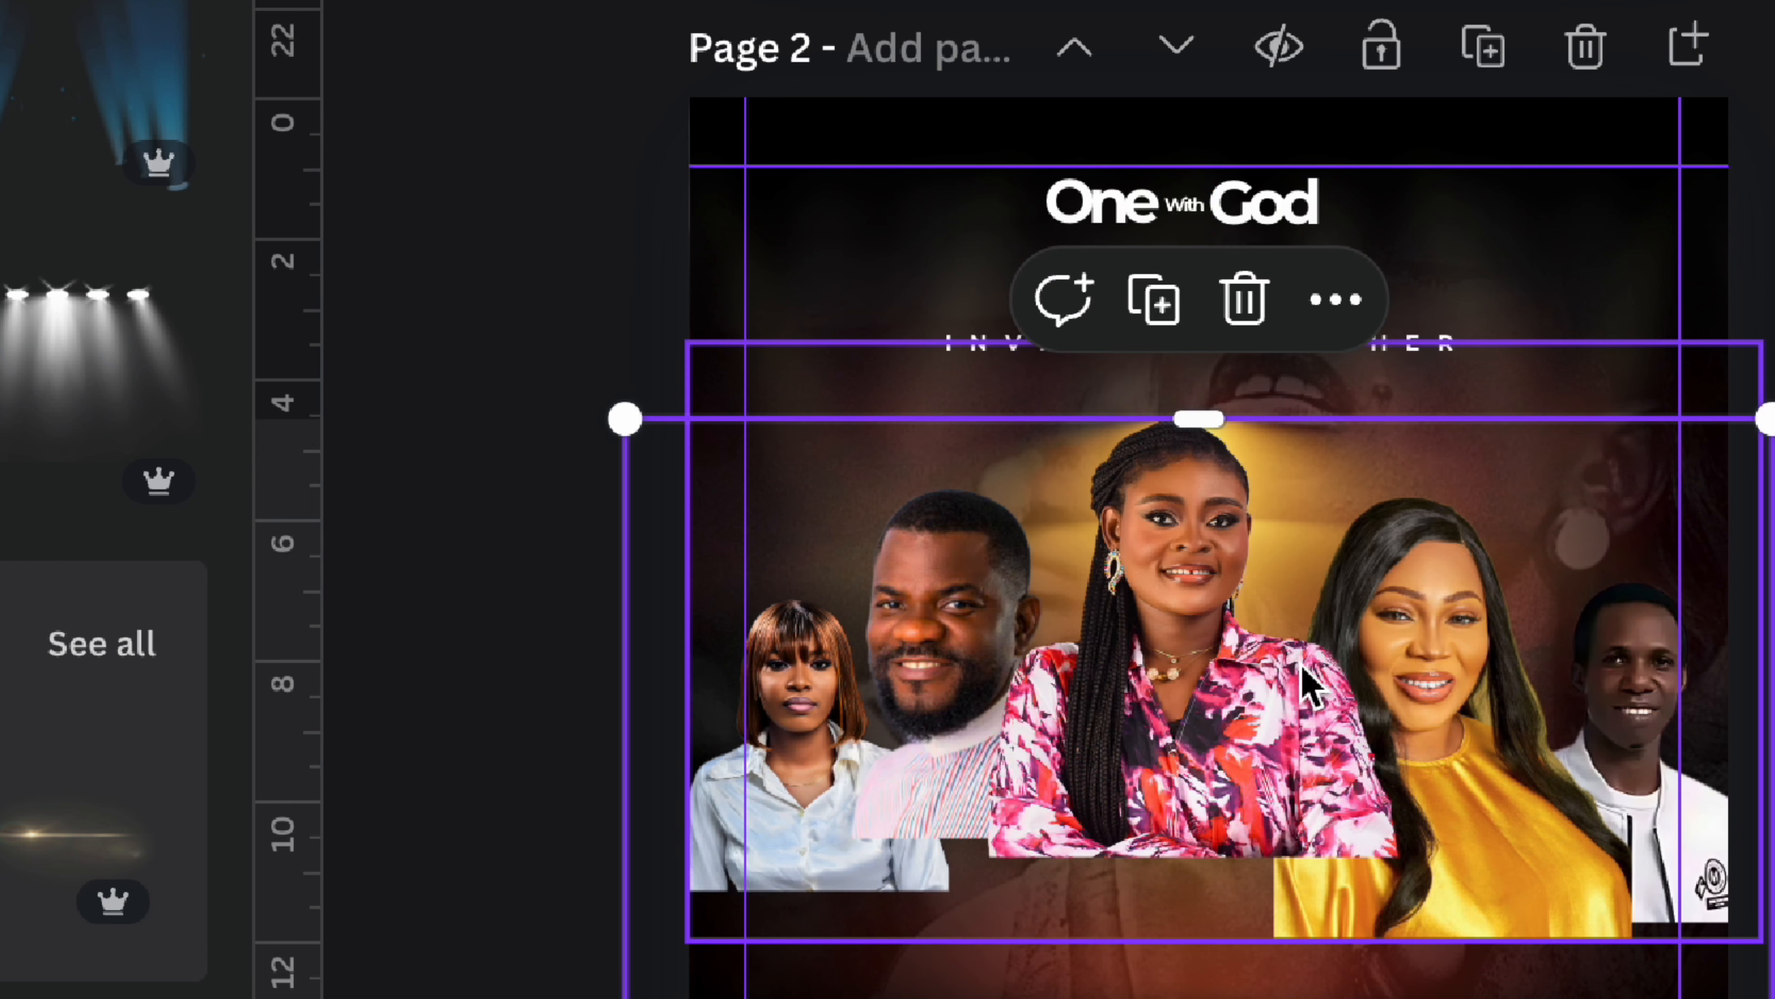
key(Escape)
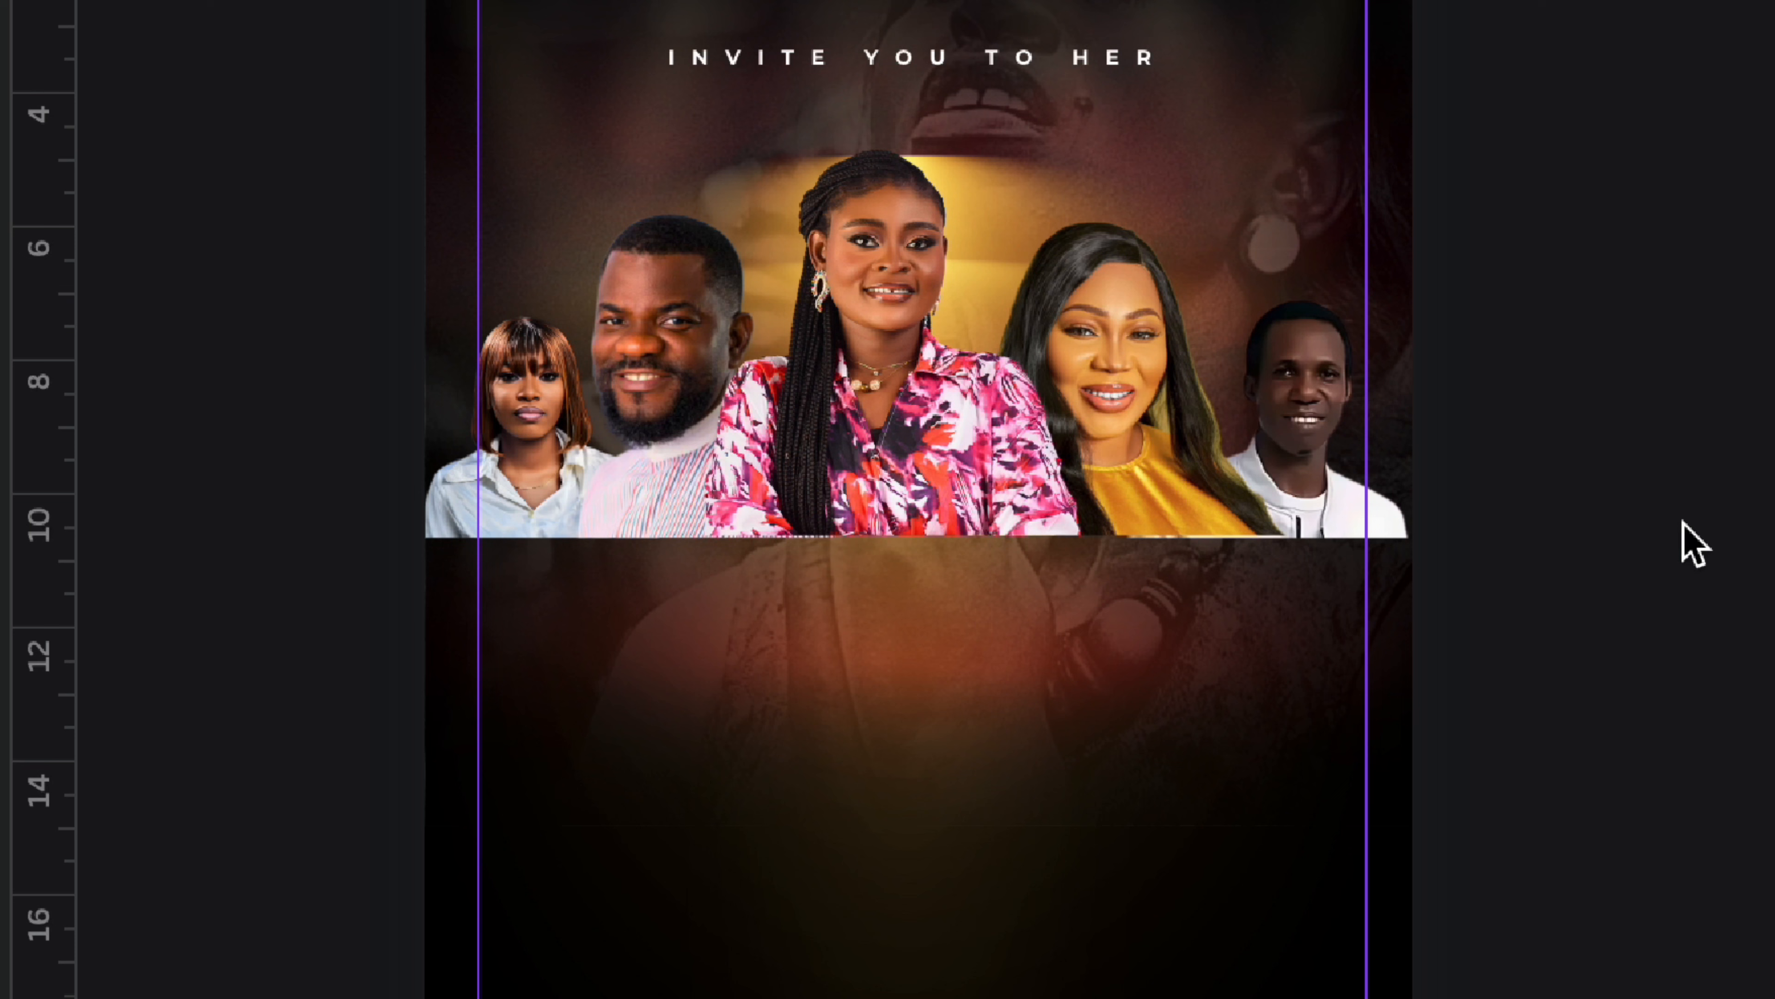
Step: Paste the red circle onto page 2 and stretch it into an ellipse spanning the page width, about 14.8 by 4.4
key(ctrl+v)
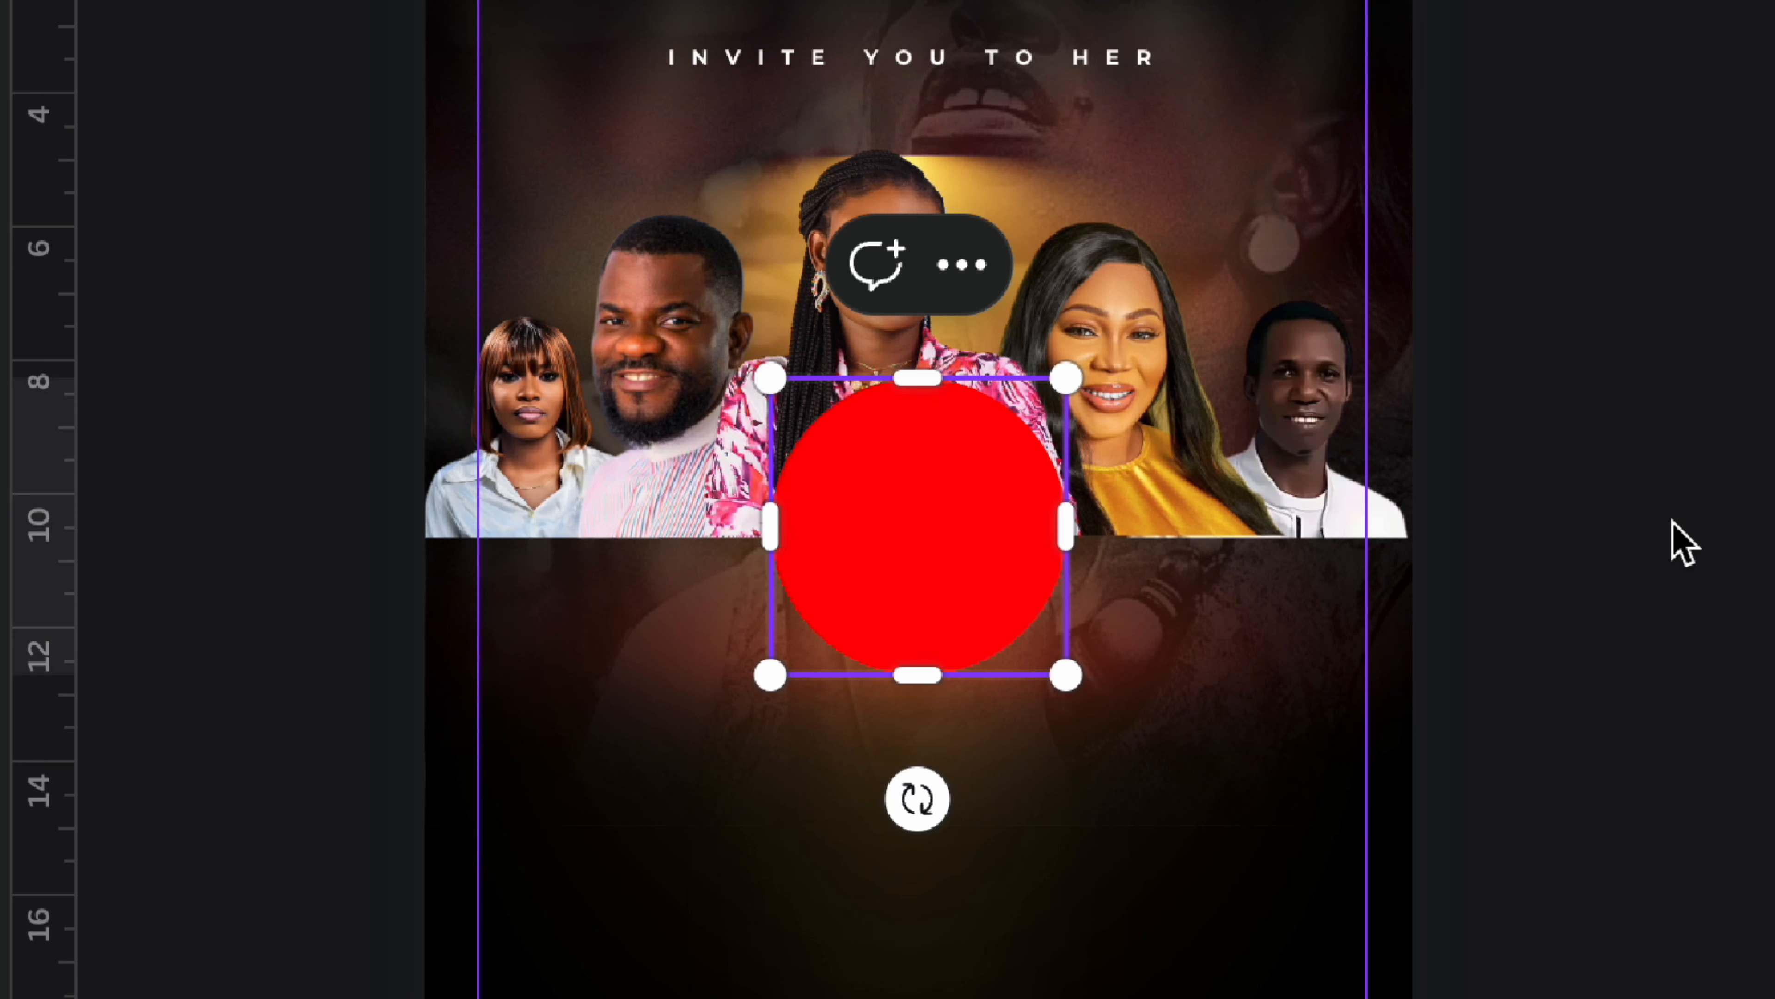
click(733, 515)
click(854, 603)
drag(772, 567, 424, 555)
drag(1073, 530, 1419, 539)
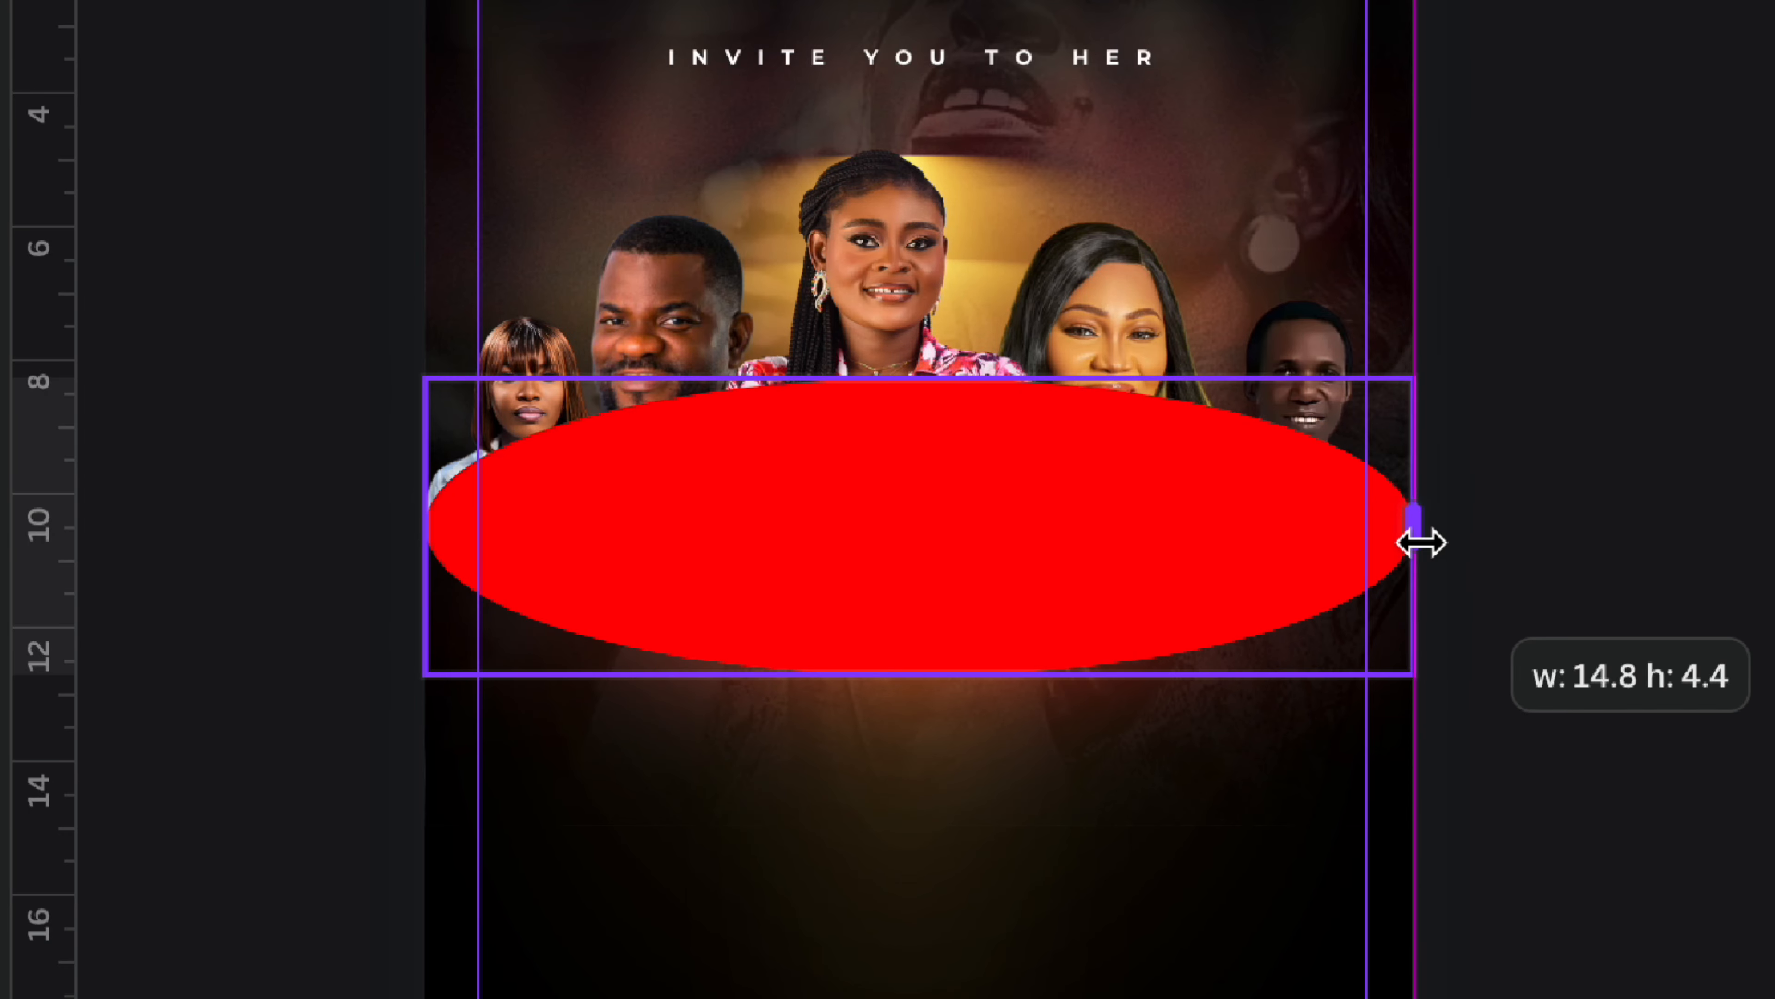
Step: Place the red ellipse along the portraits' lower edge and add a red rectangle about 14.8 by 8.5 reaching the page bottom
drag(1000, 505, 565, 822)
key(ctrl+v)
drag(907, 535, 907, 686)
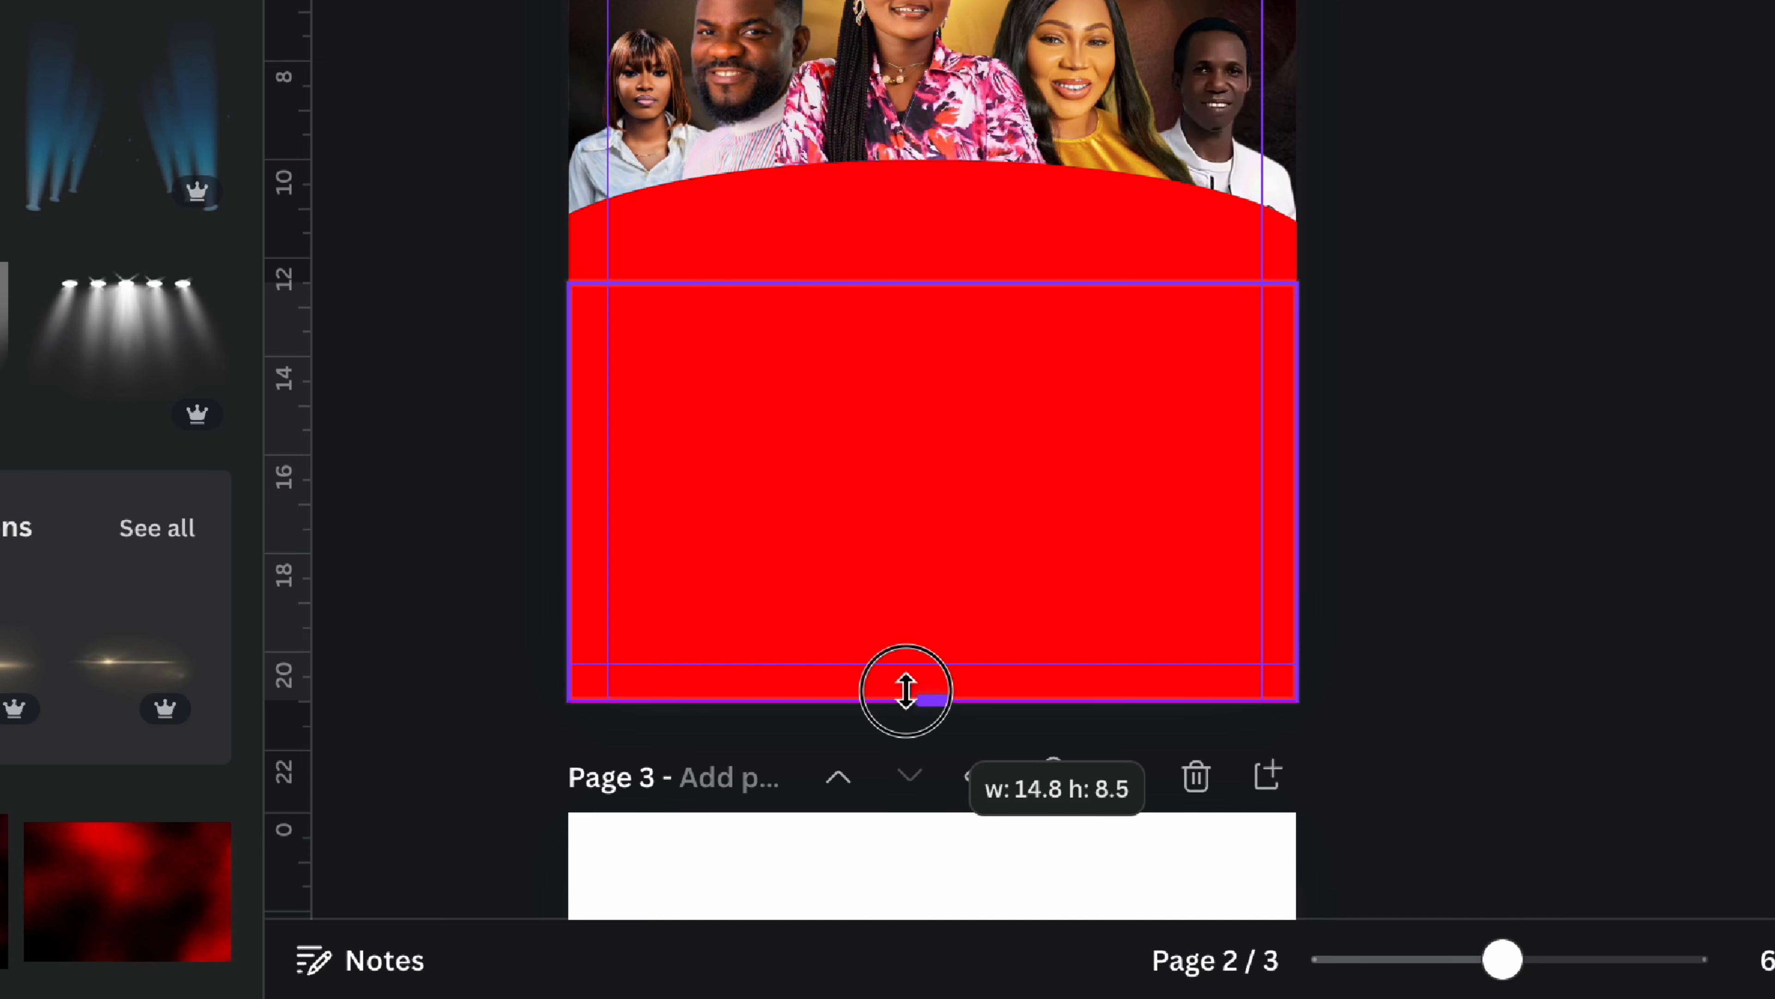
Step: Download the grouped red ellipse and rectangle as a separate image with a transparent background
right_click(733, 463)
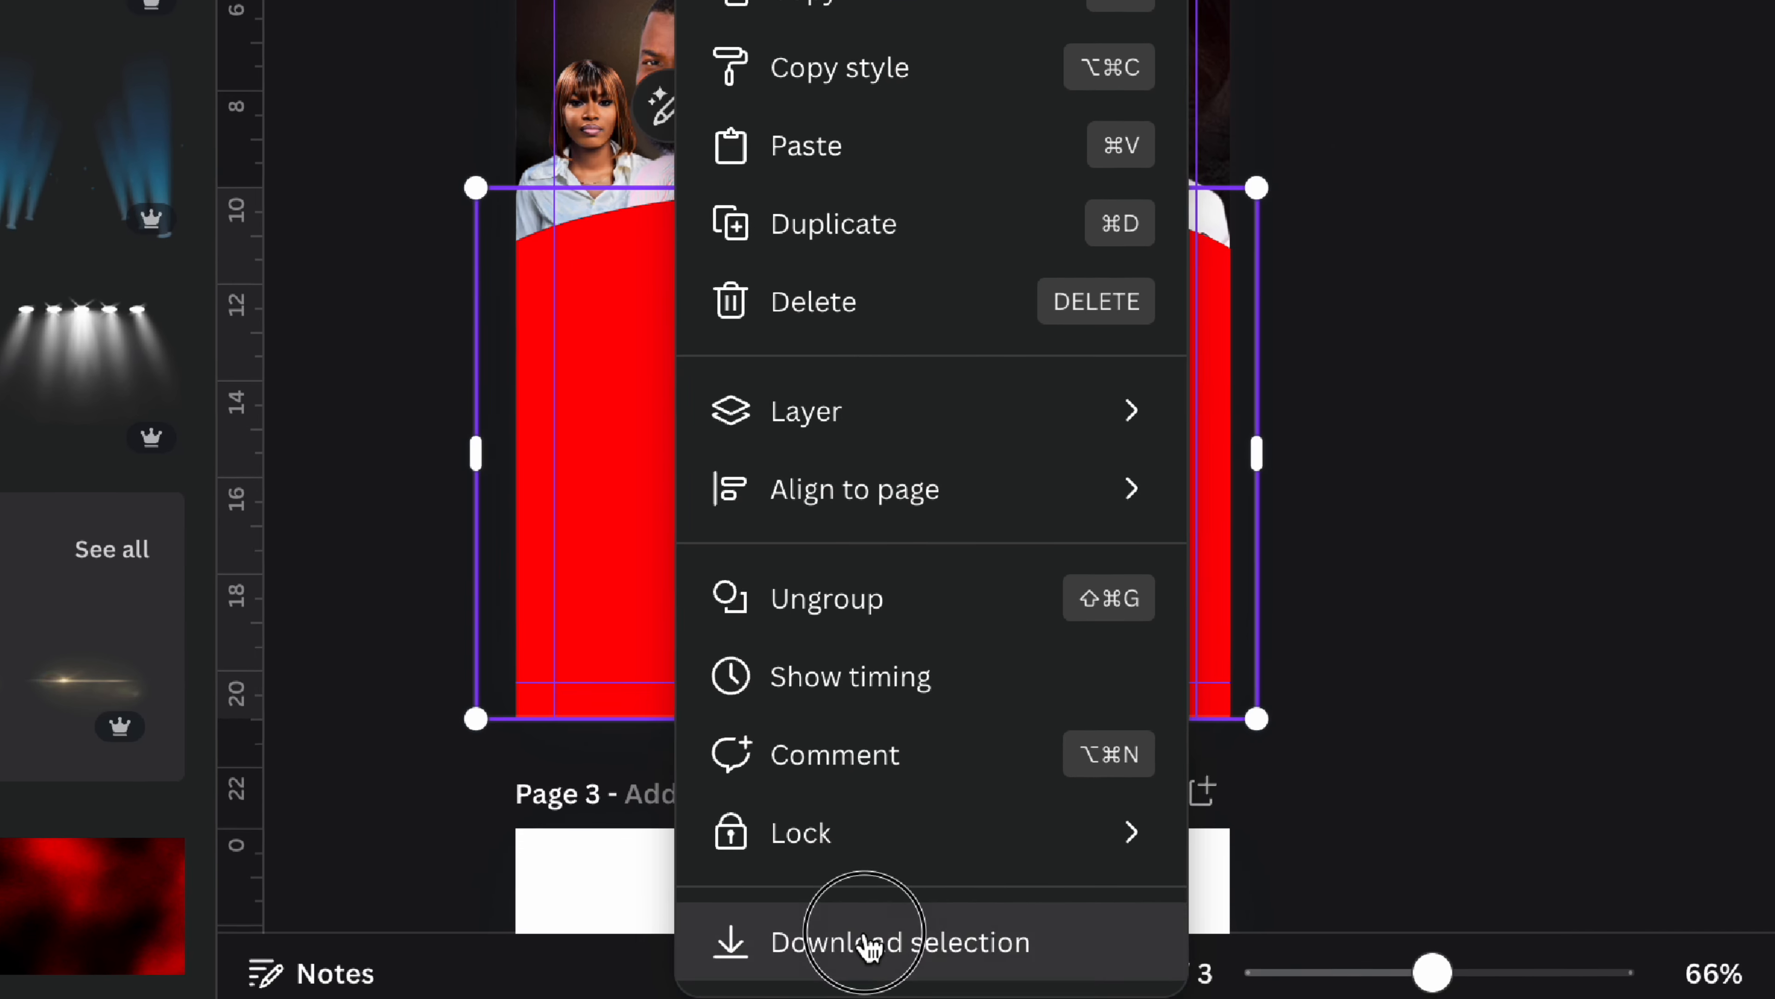
click(867, 943)
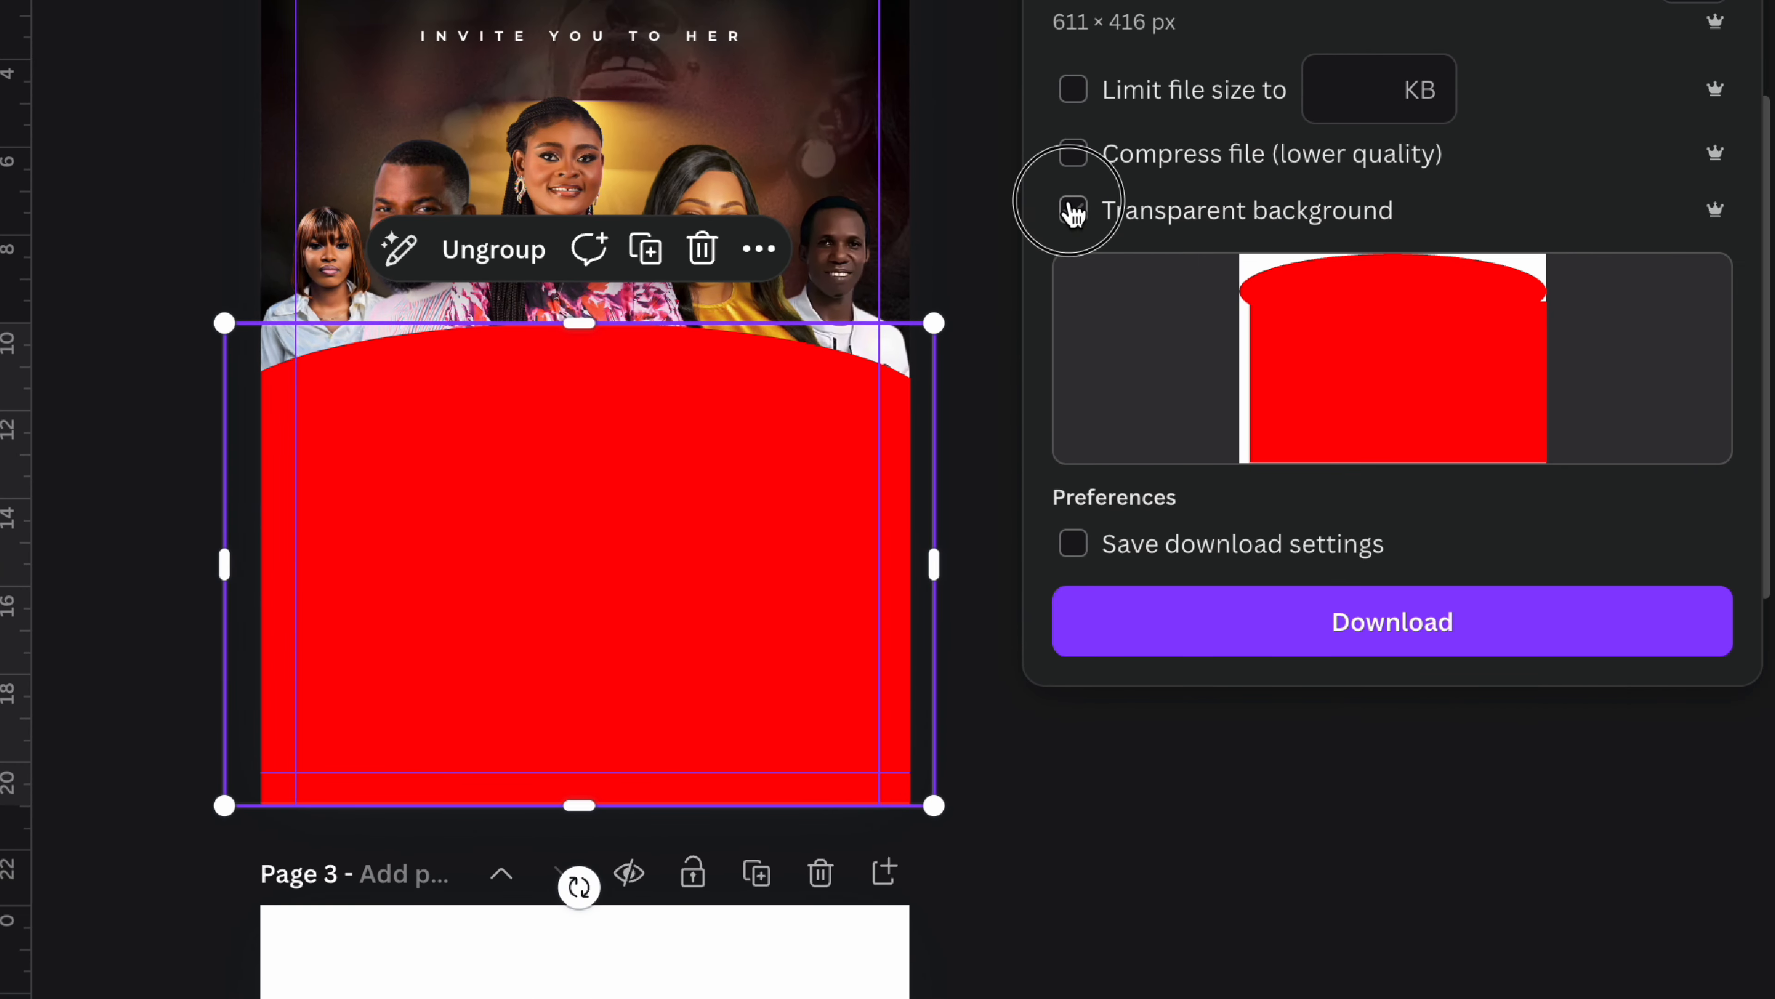
click(1336, 625)
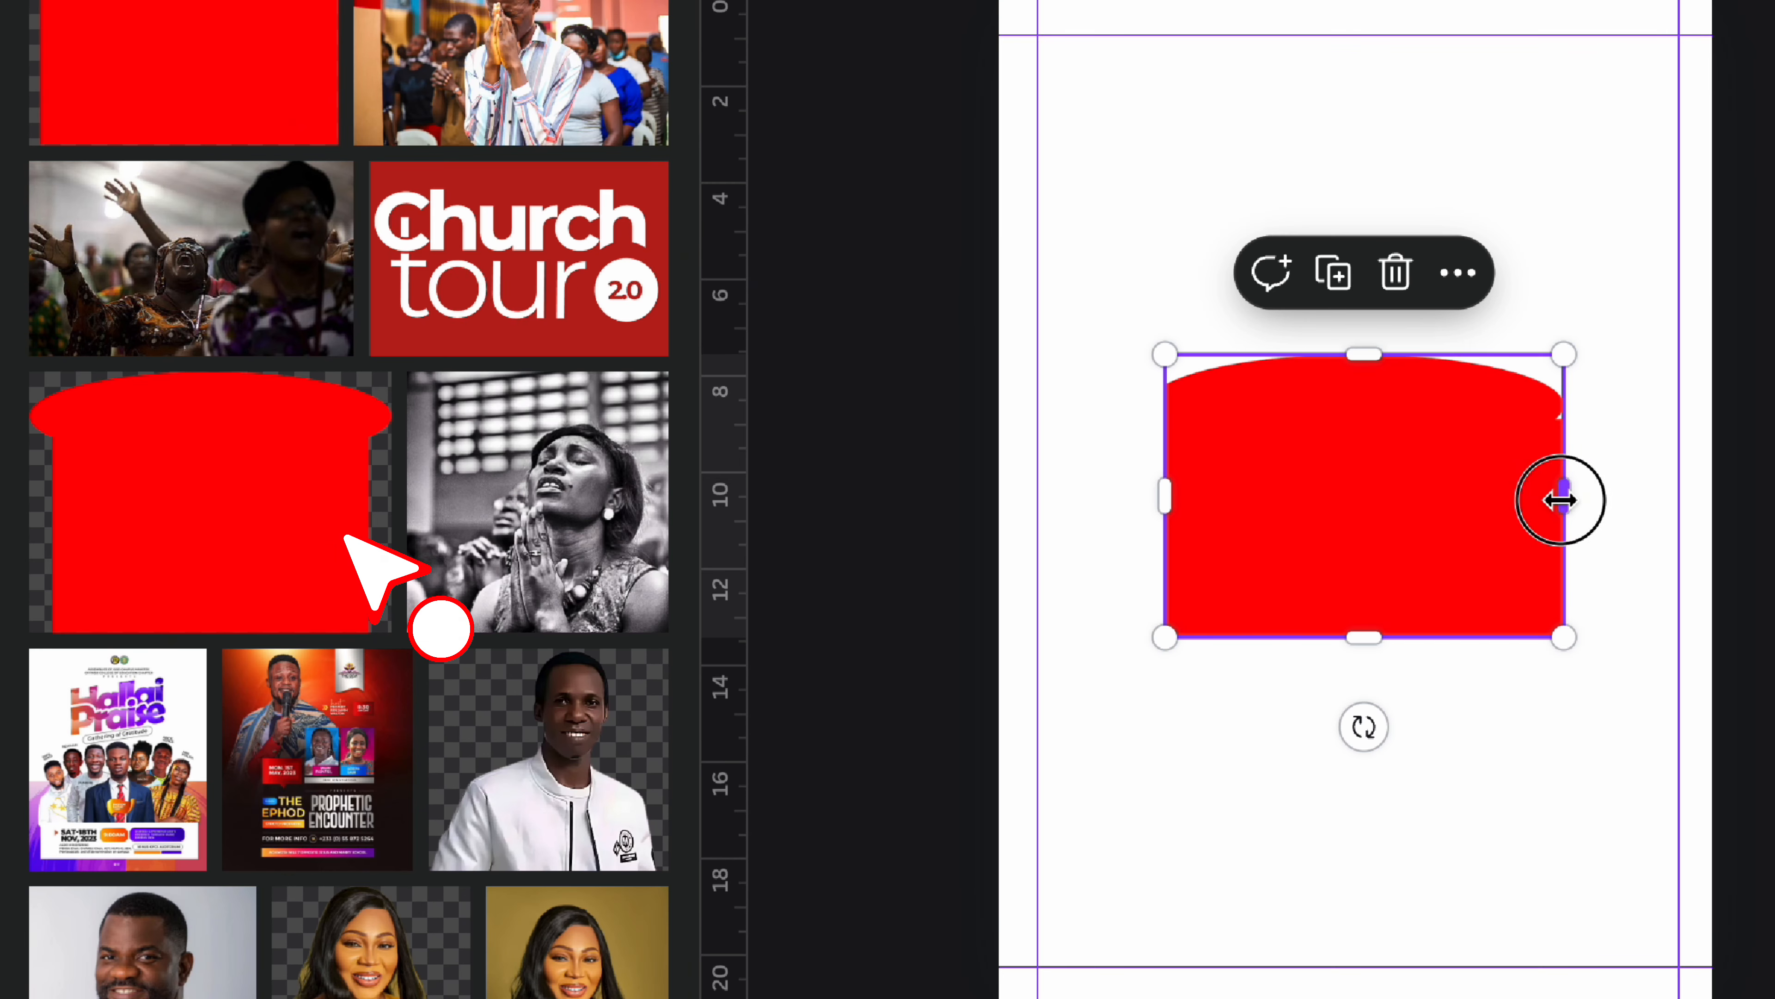
Step: Crop the side overhang off the downloaded red shape and fit it between the side margins of the blank page
drag(1564, 496, 1551, 497)
click(1633, 436)
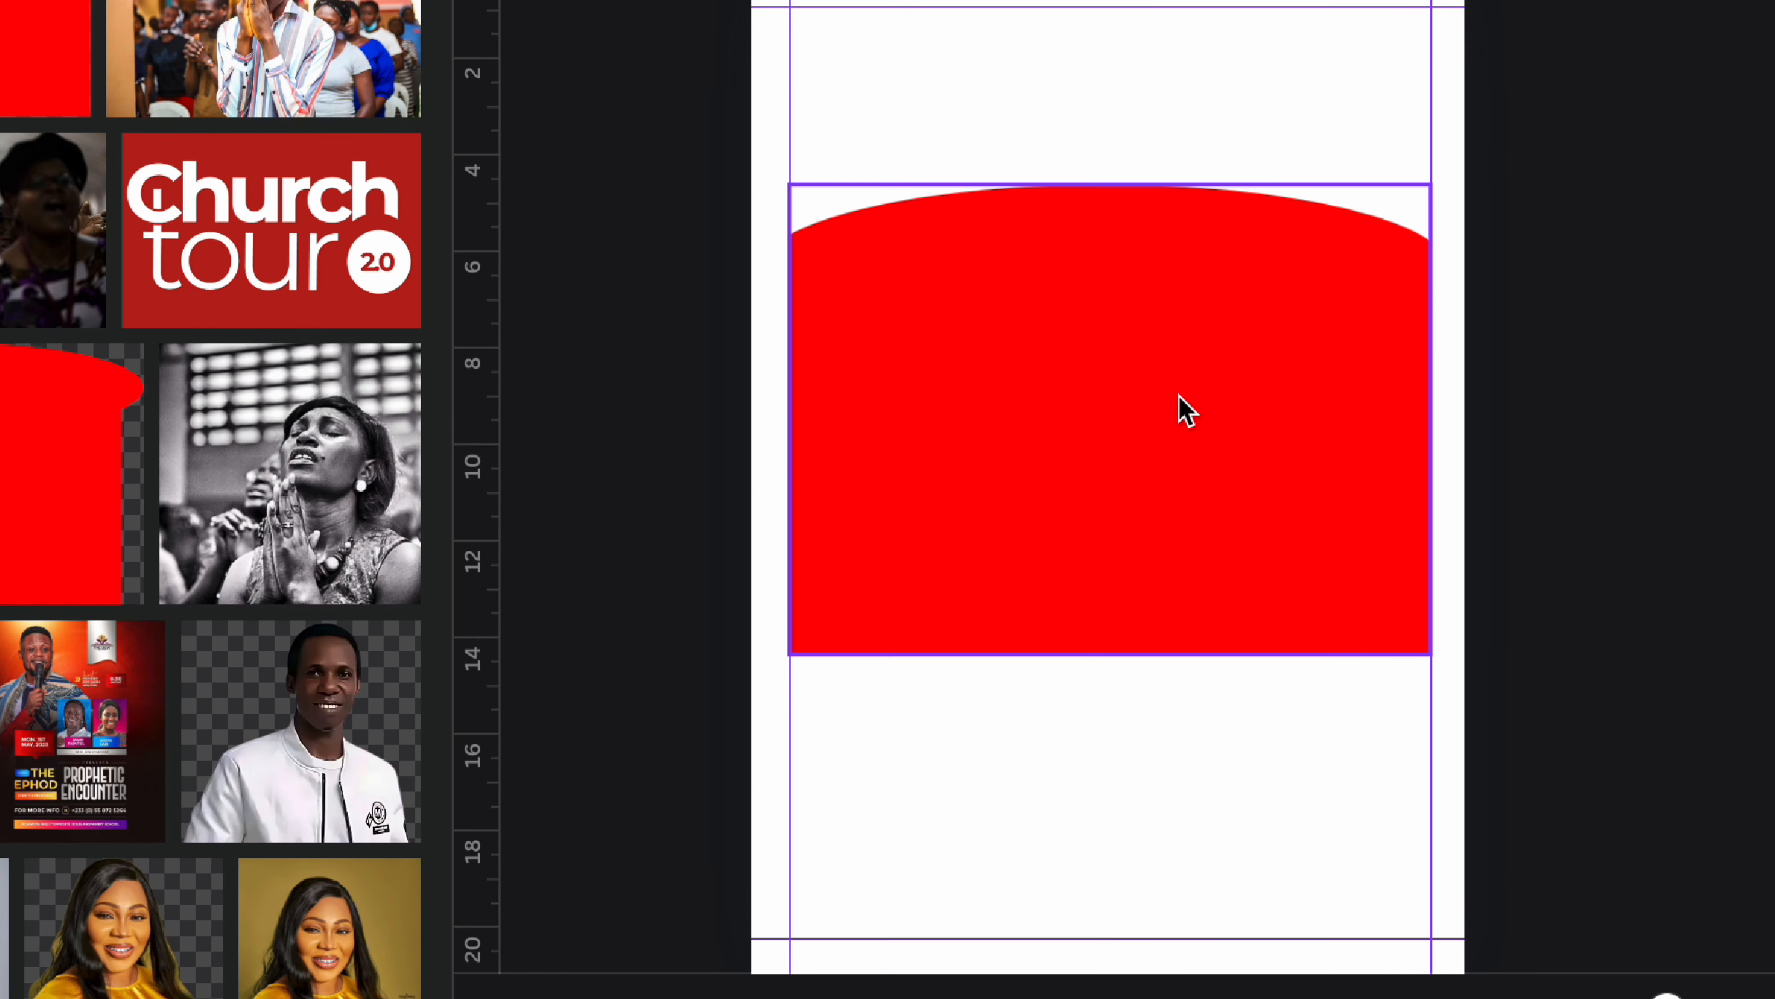
drag(1429, 435, 1407, 497)
Step: Add a red circle over the arched top of the red shape and download the combined selection
drag(1225, 420, 1034, 389)
click(1280, 197)
key(c)
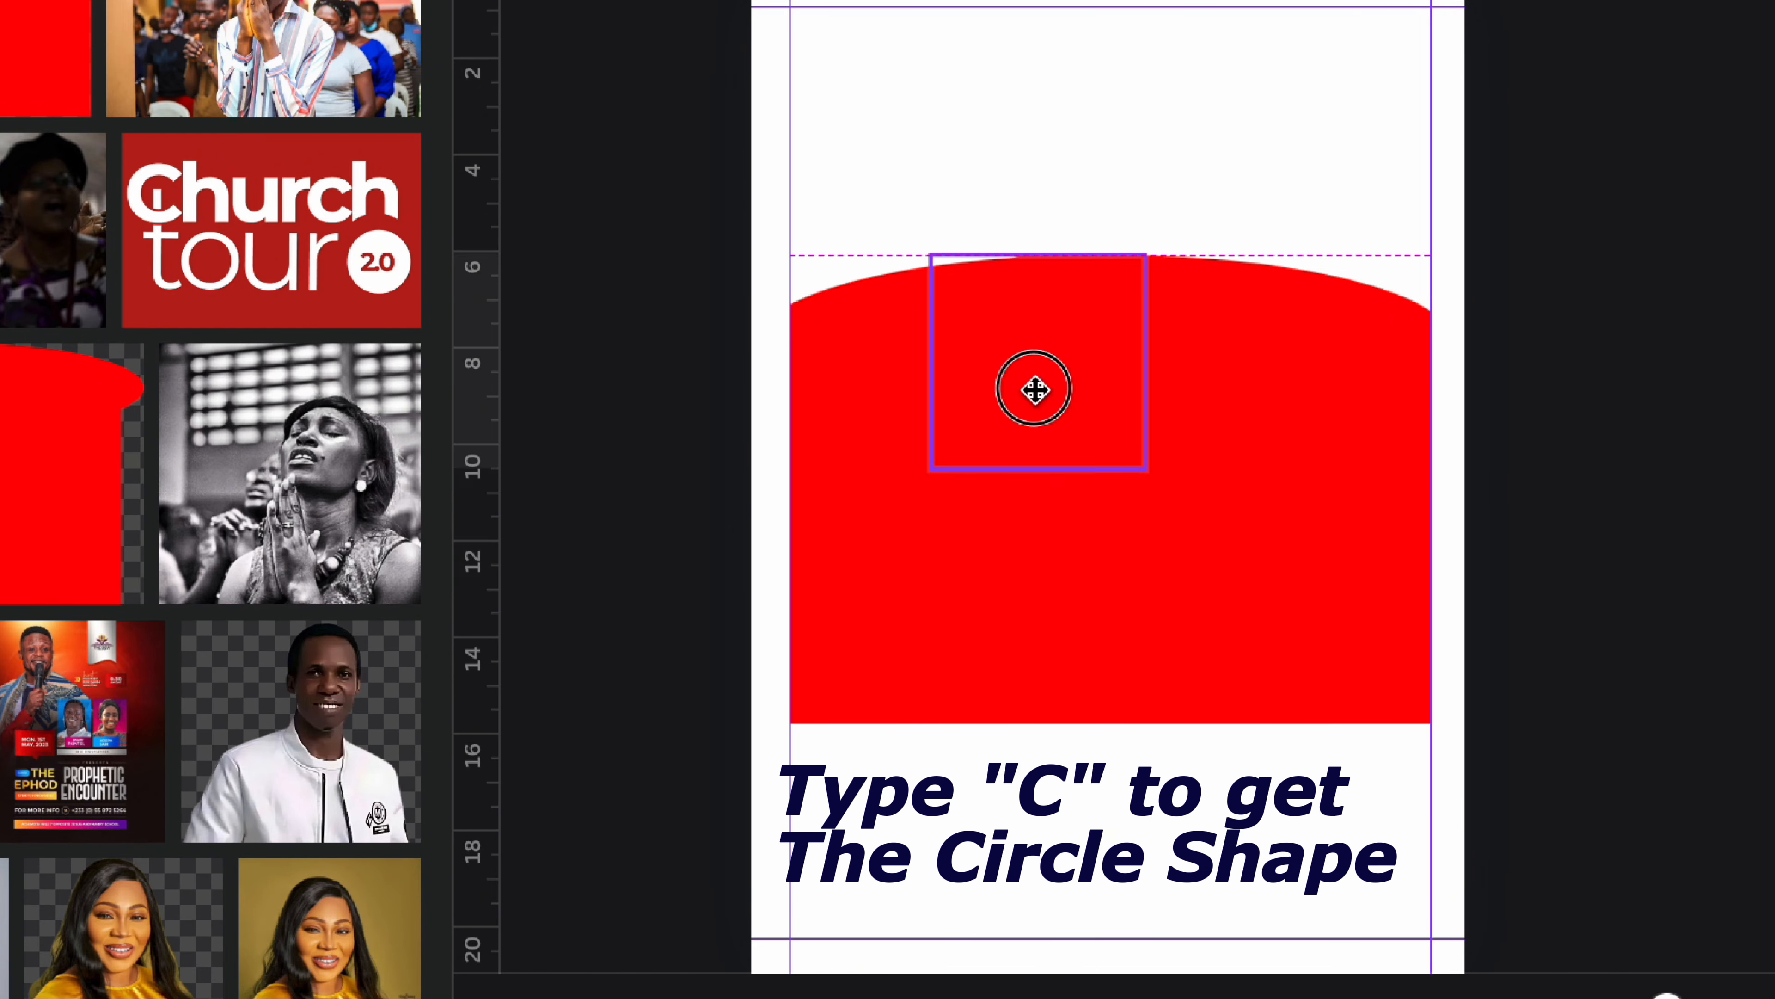
right_click(1119, 392)
click(1318, 892)
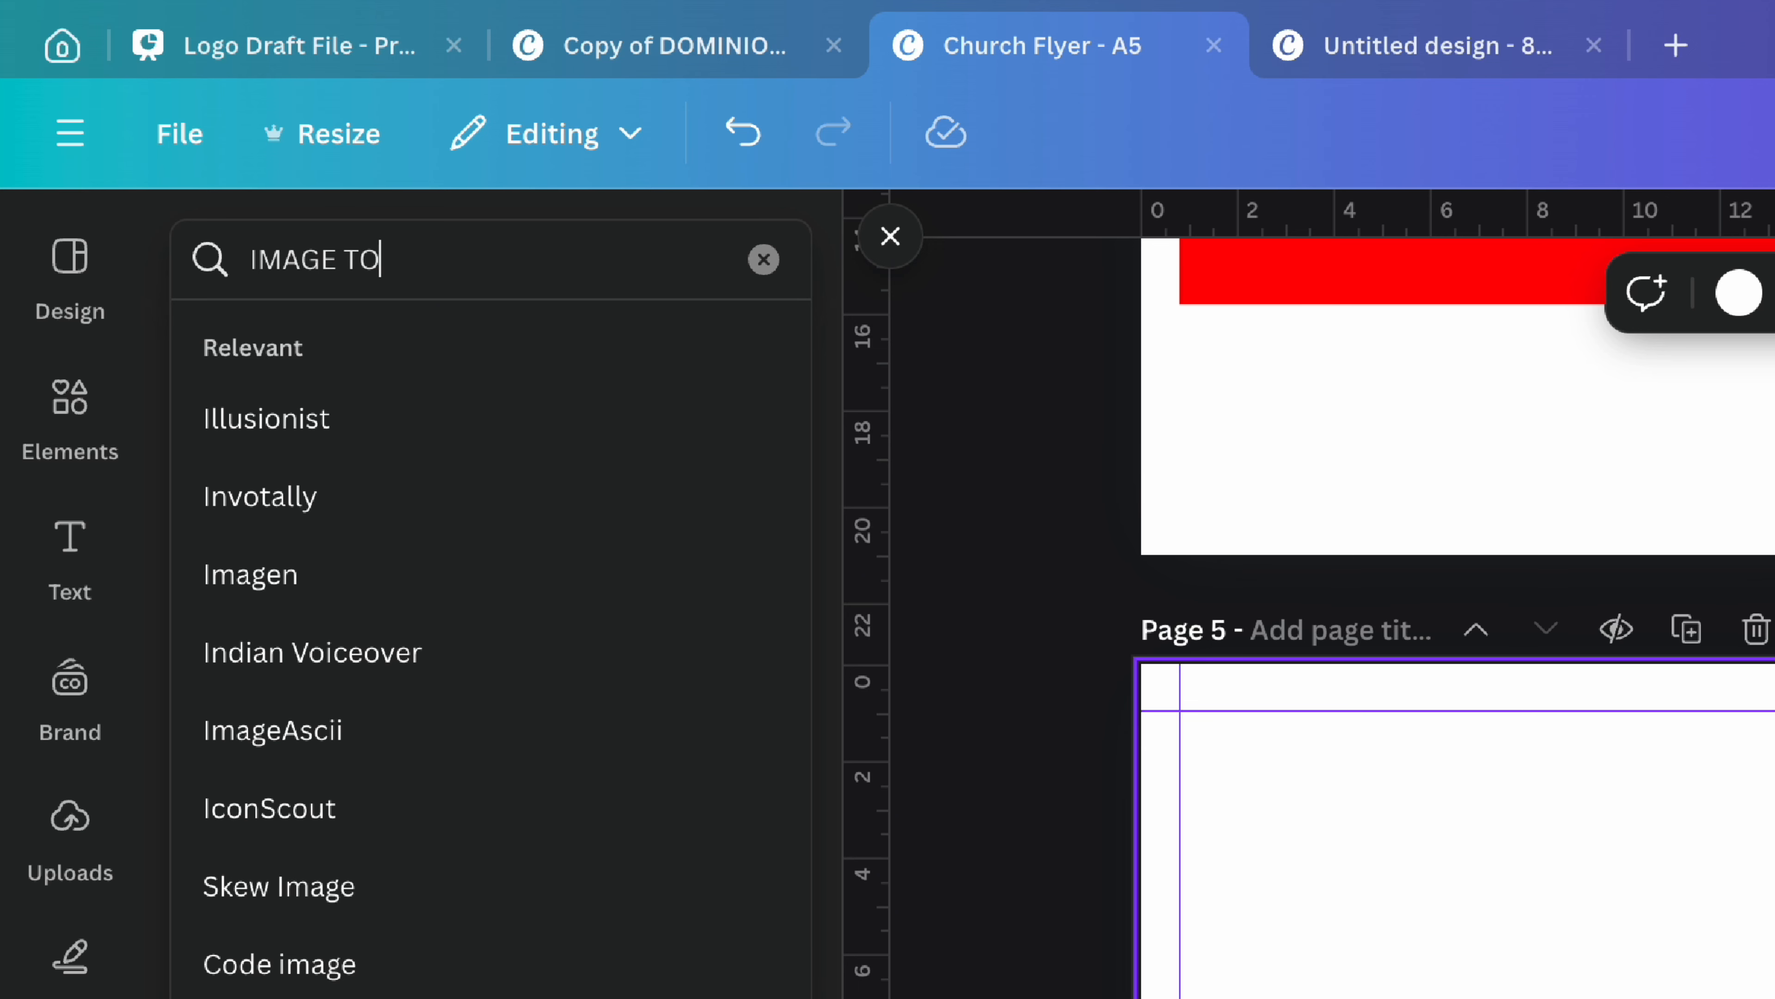
Step: Find the Image to Frame app, load LOWER BACKGROUND 02.png and add it to the design as a frame
text(FRAME)
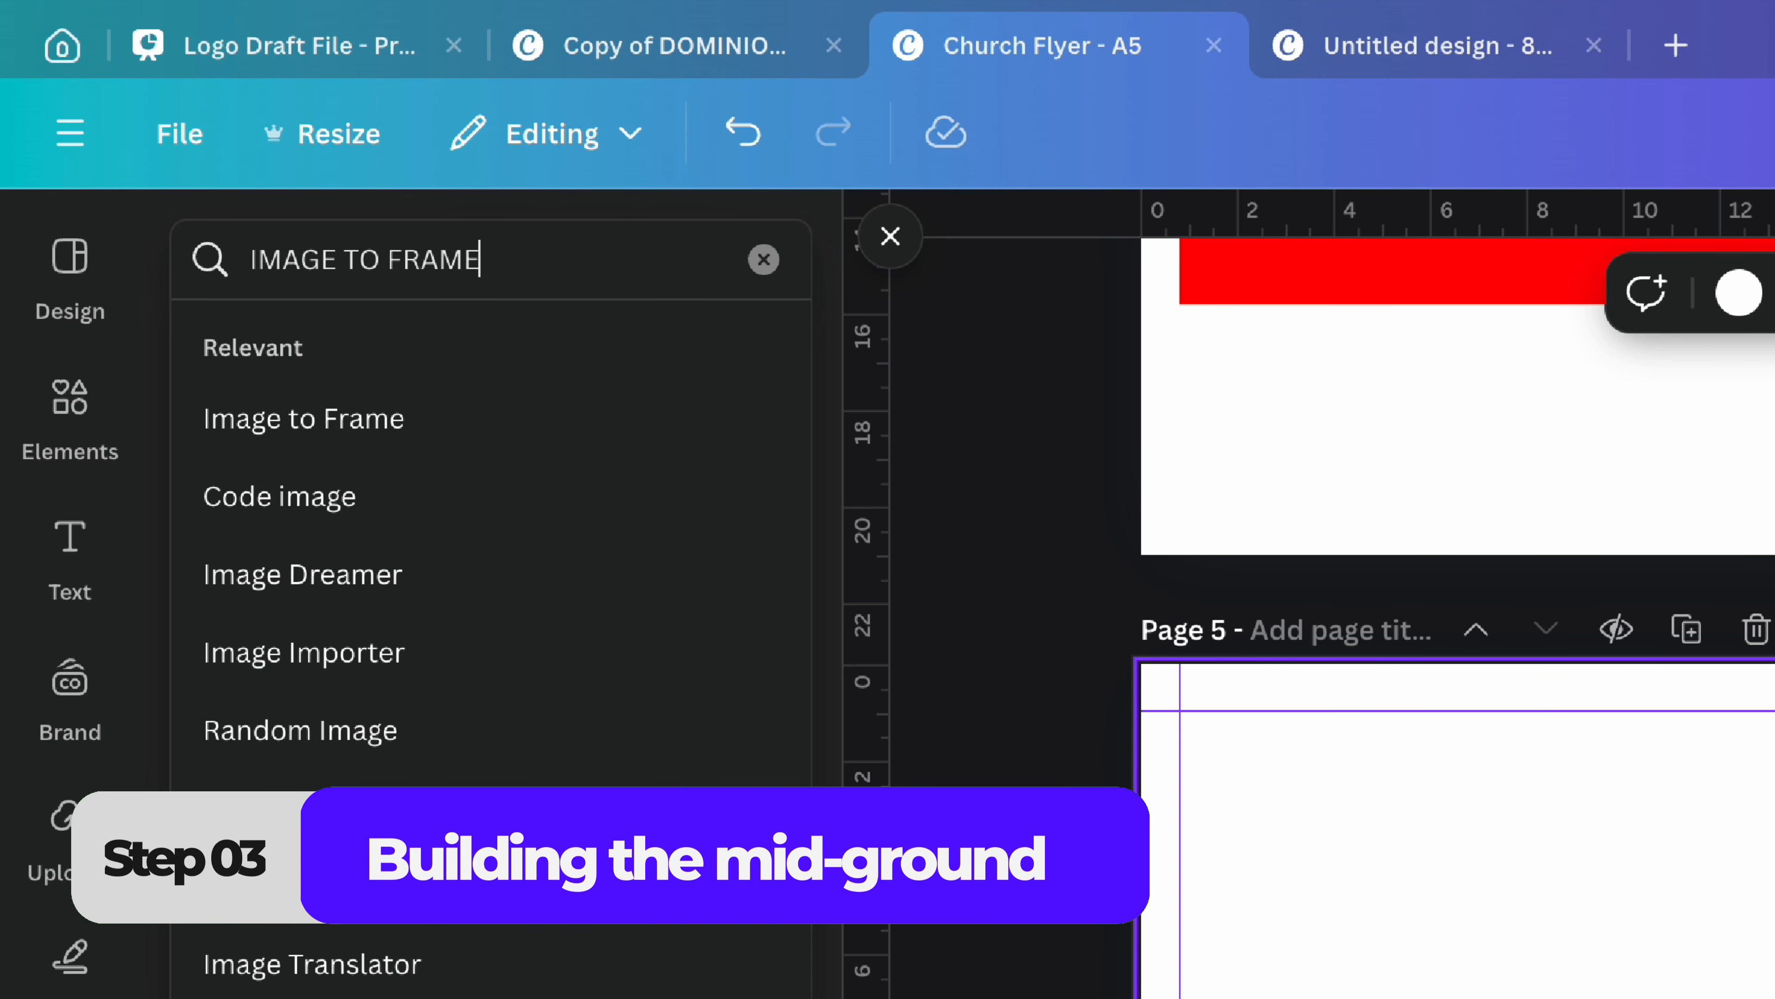
key(Return)
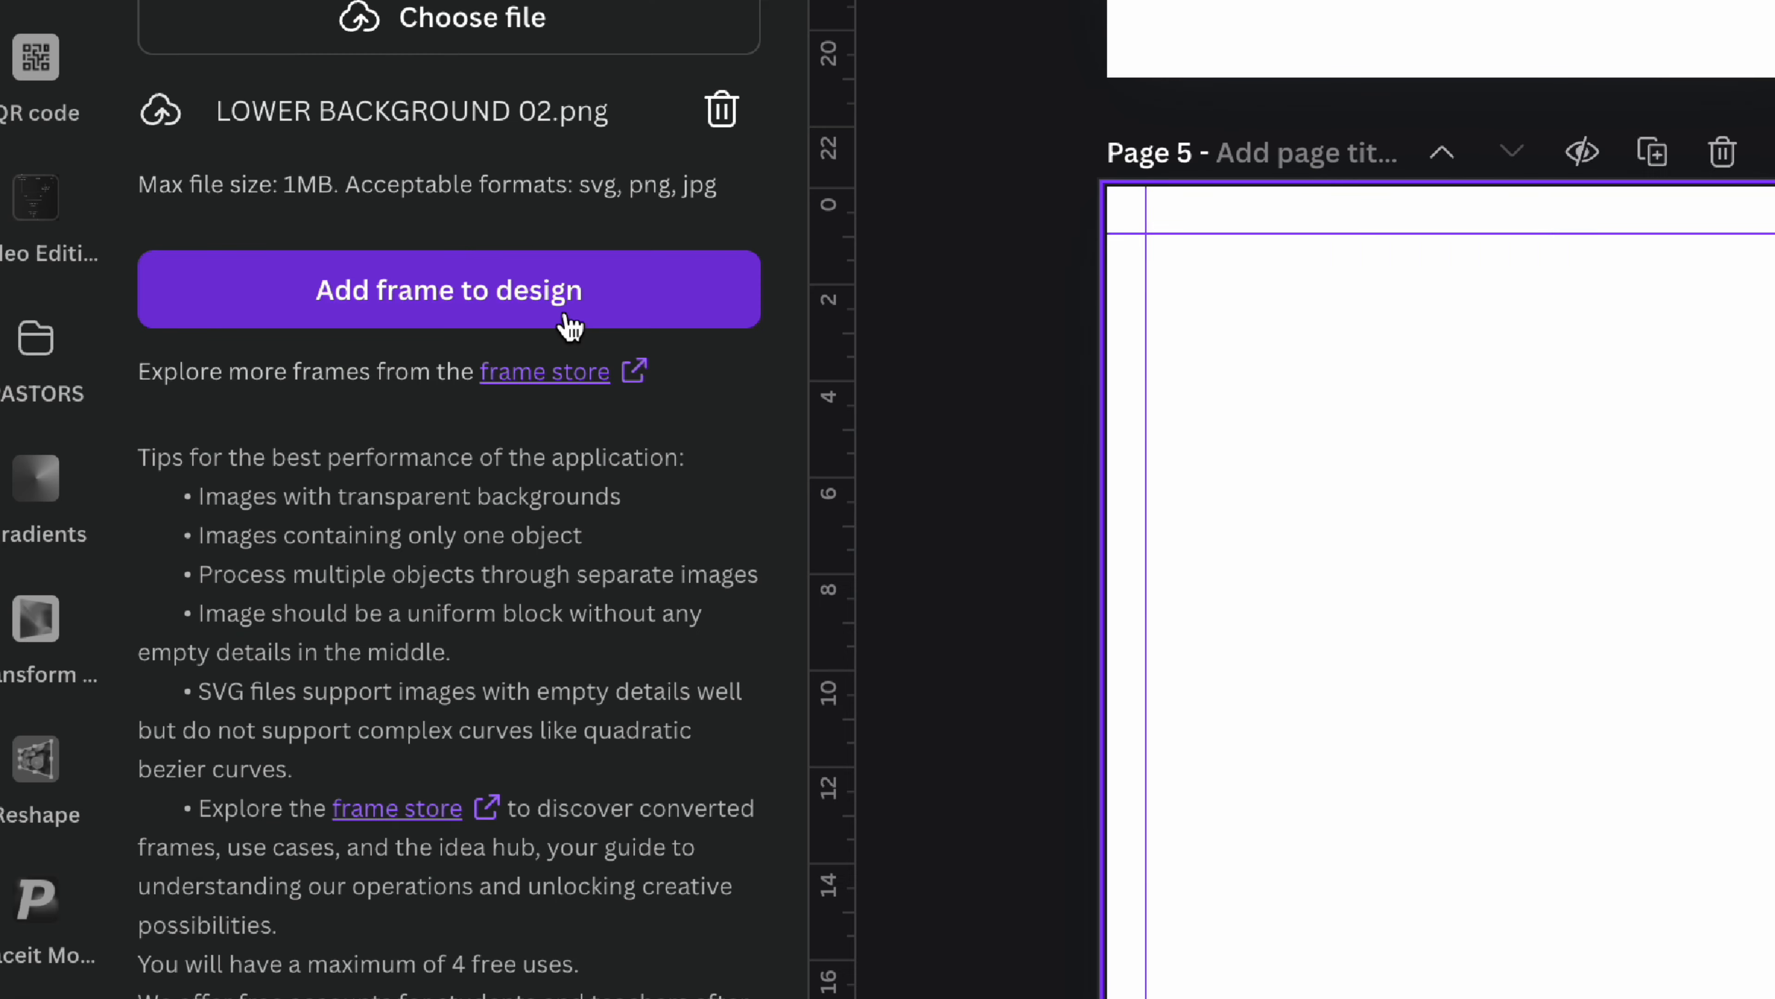
click(565, 315)
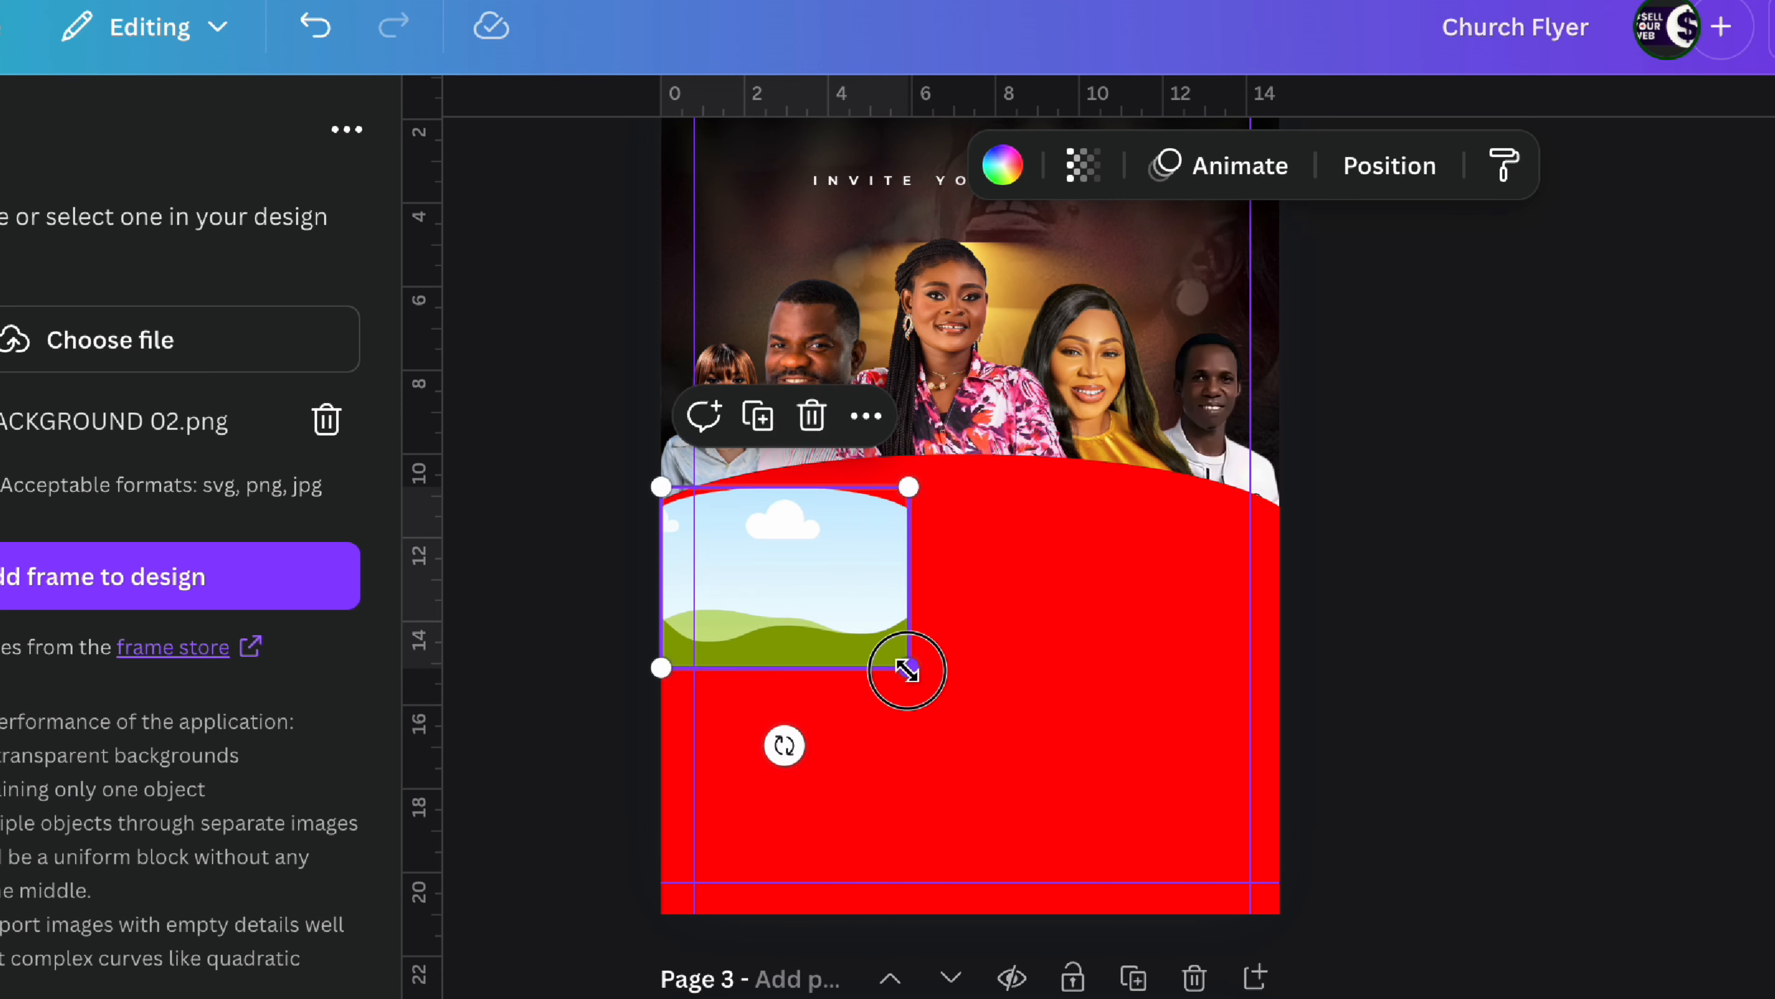
Step: Enlarge the arched frame over the red area of page 2 and fill it with the dark red background image
drag(907, 670, 1287, 949)
drag(1087, 745, 1087, 716)
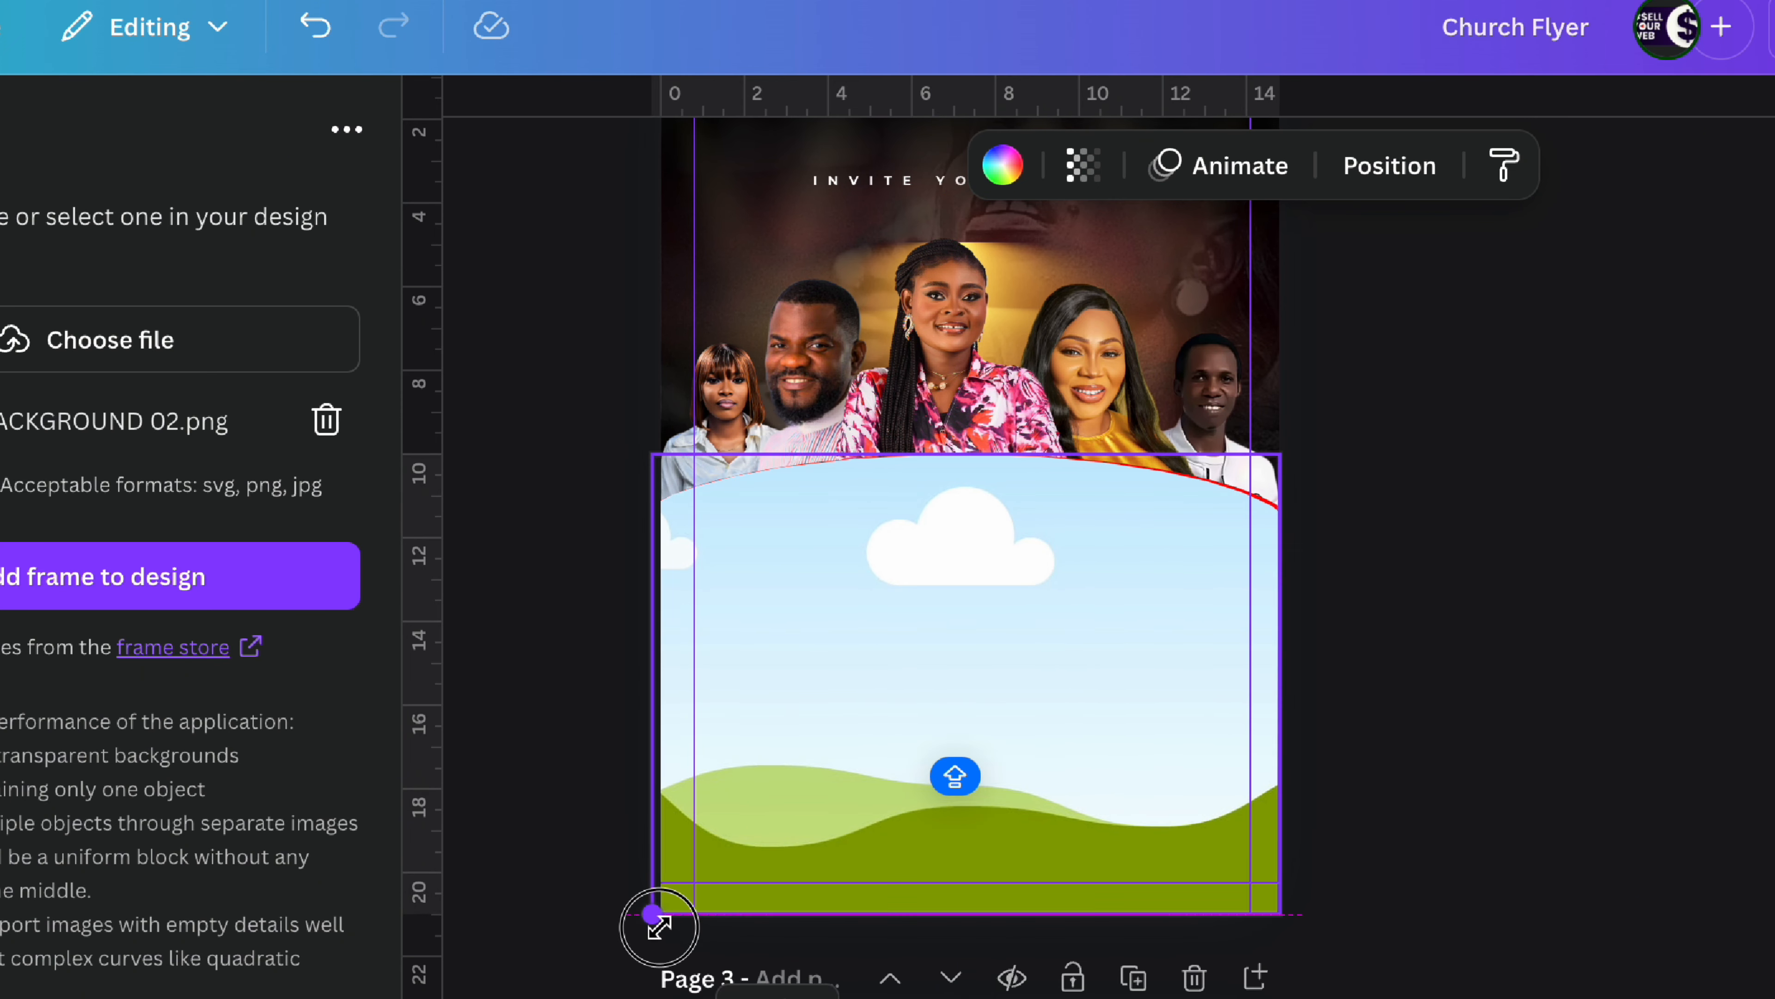
click(674, 753)
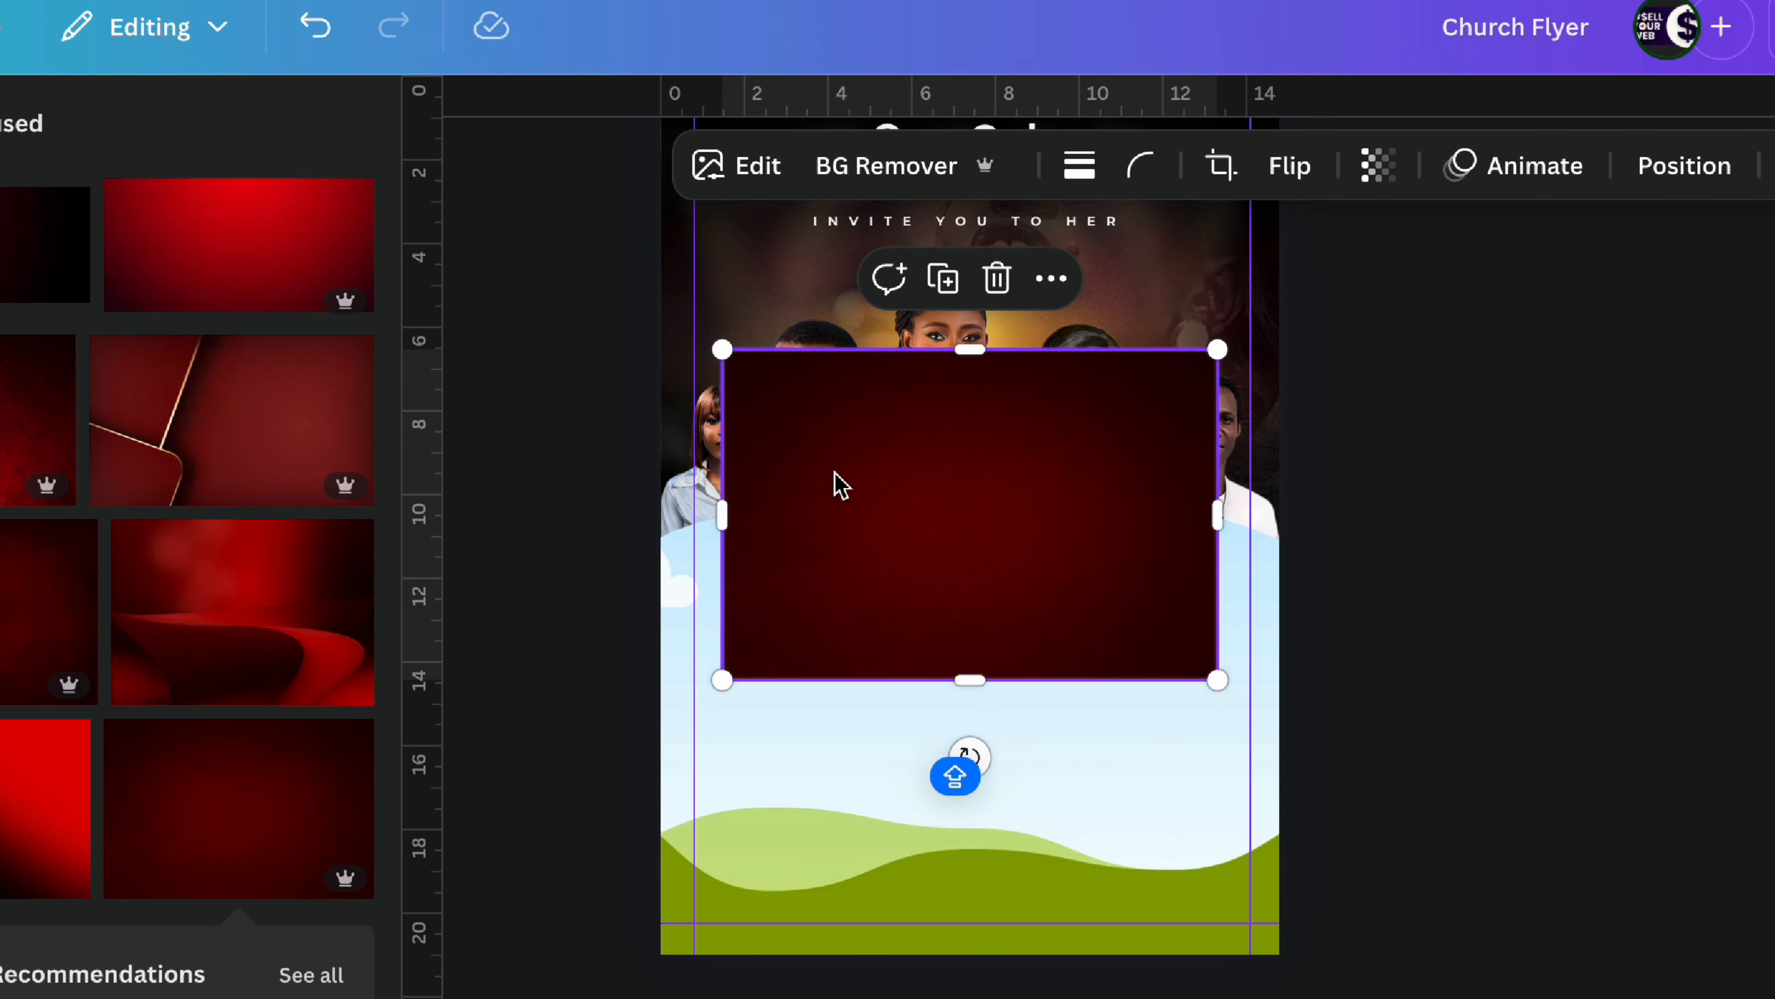
drag(839, 482, 788, 622)
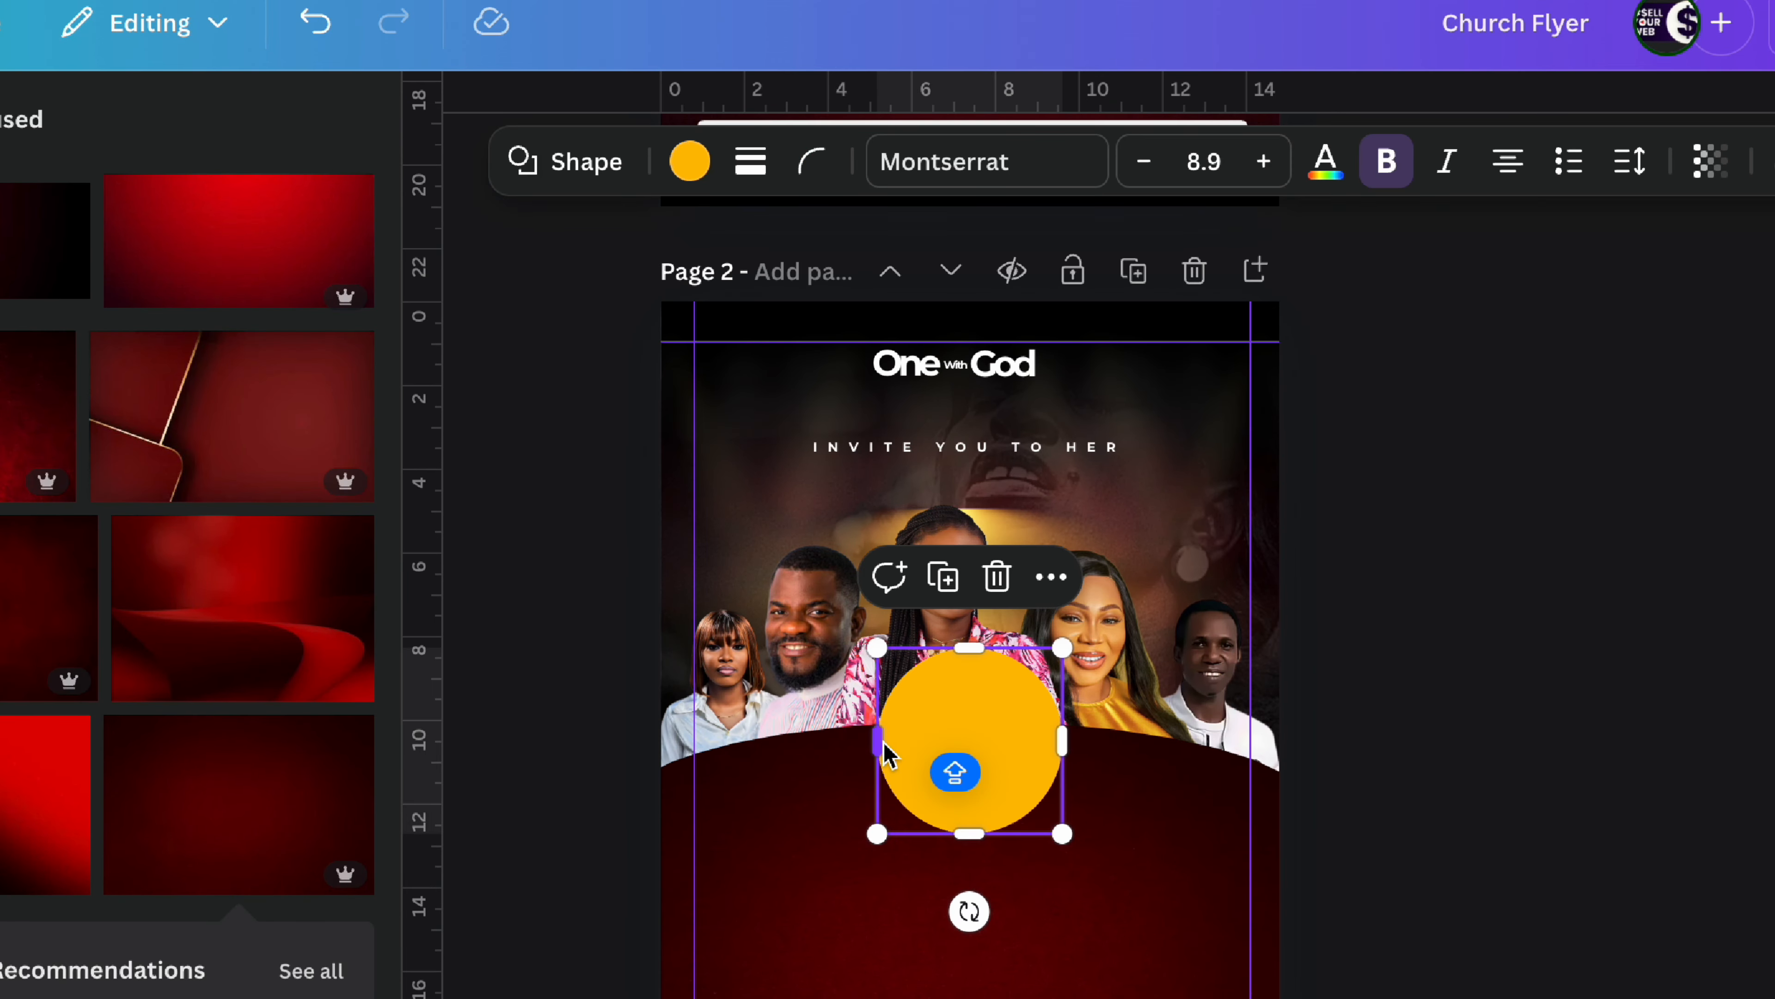
Step: Stretch the yellow circle past both page edges, colour it white and set it behind the dark red frame as a rim
drag(879, 742, 662, 740)
drag(1062, 740, 1278, 760)
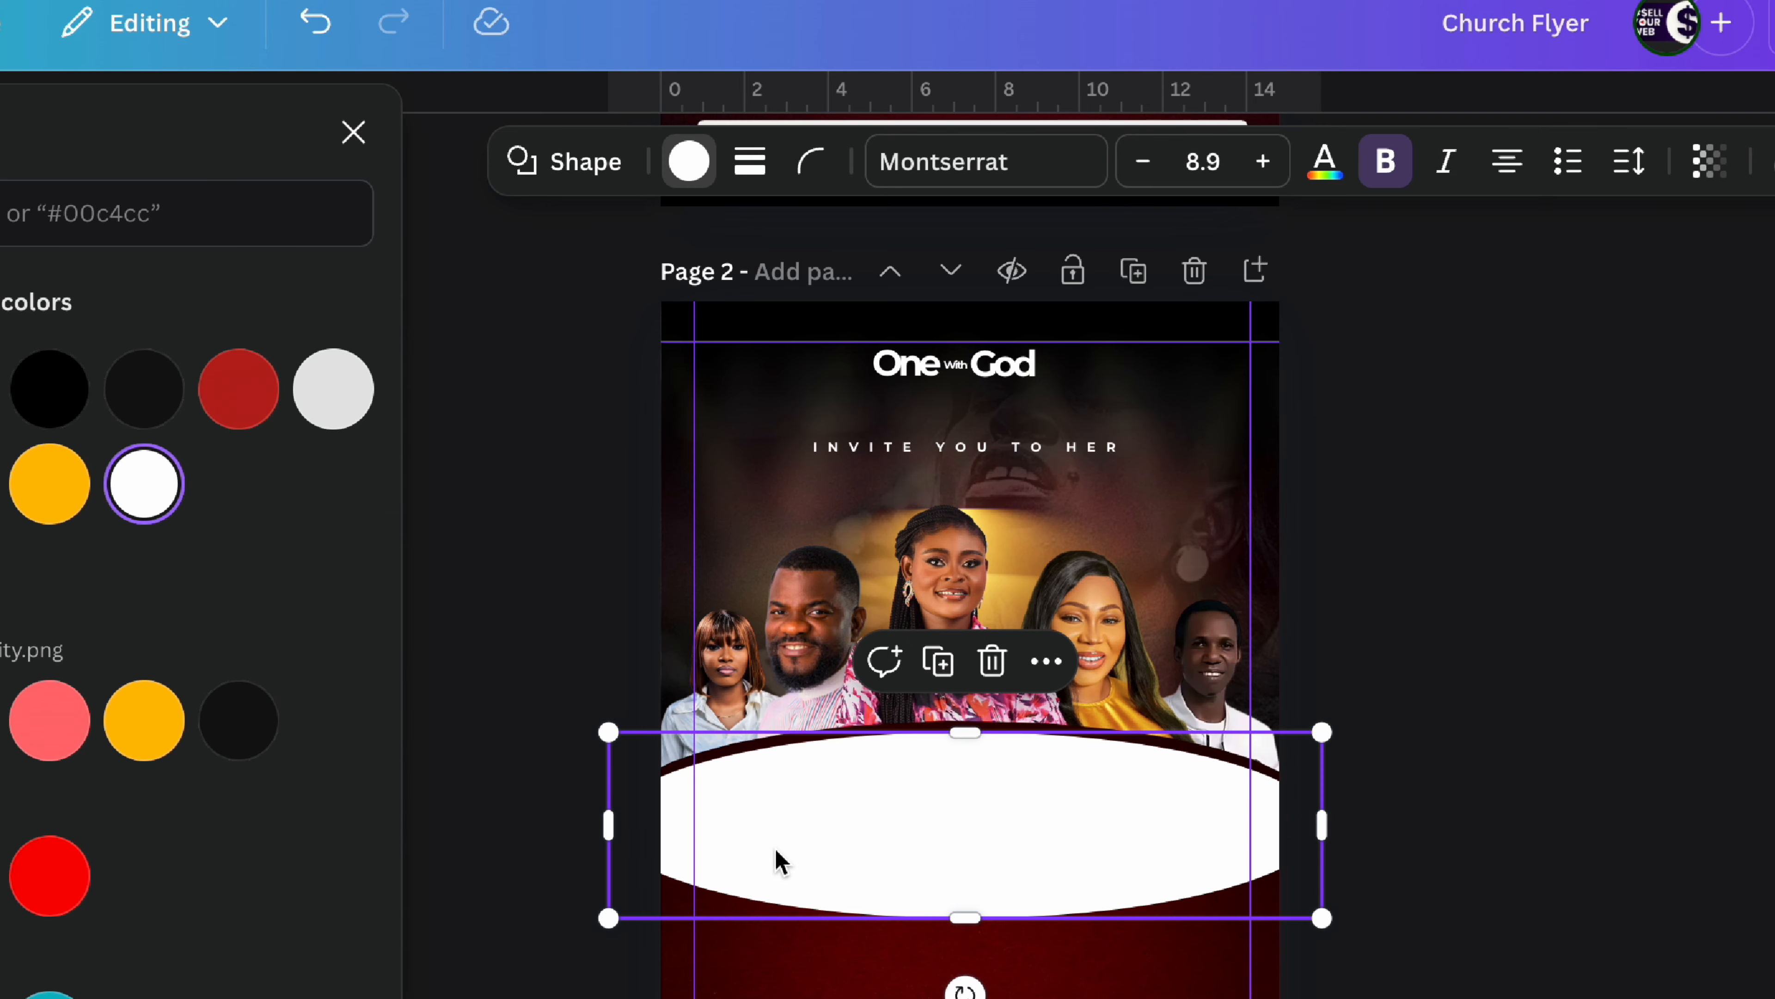
drag(777, 857, 777, 825)
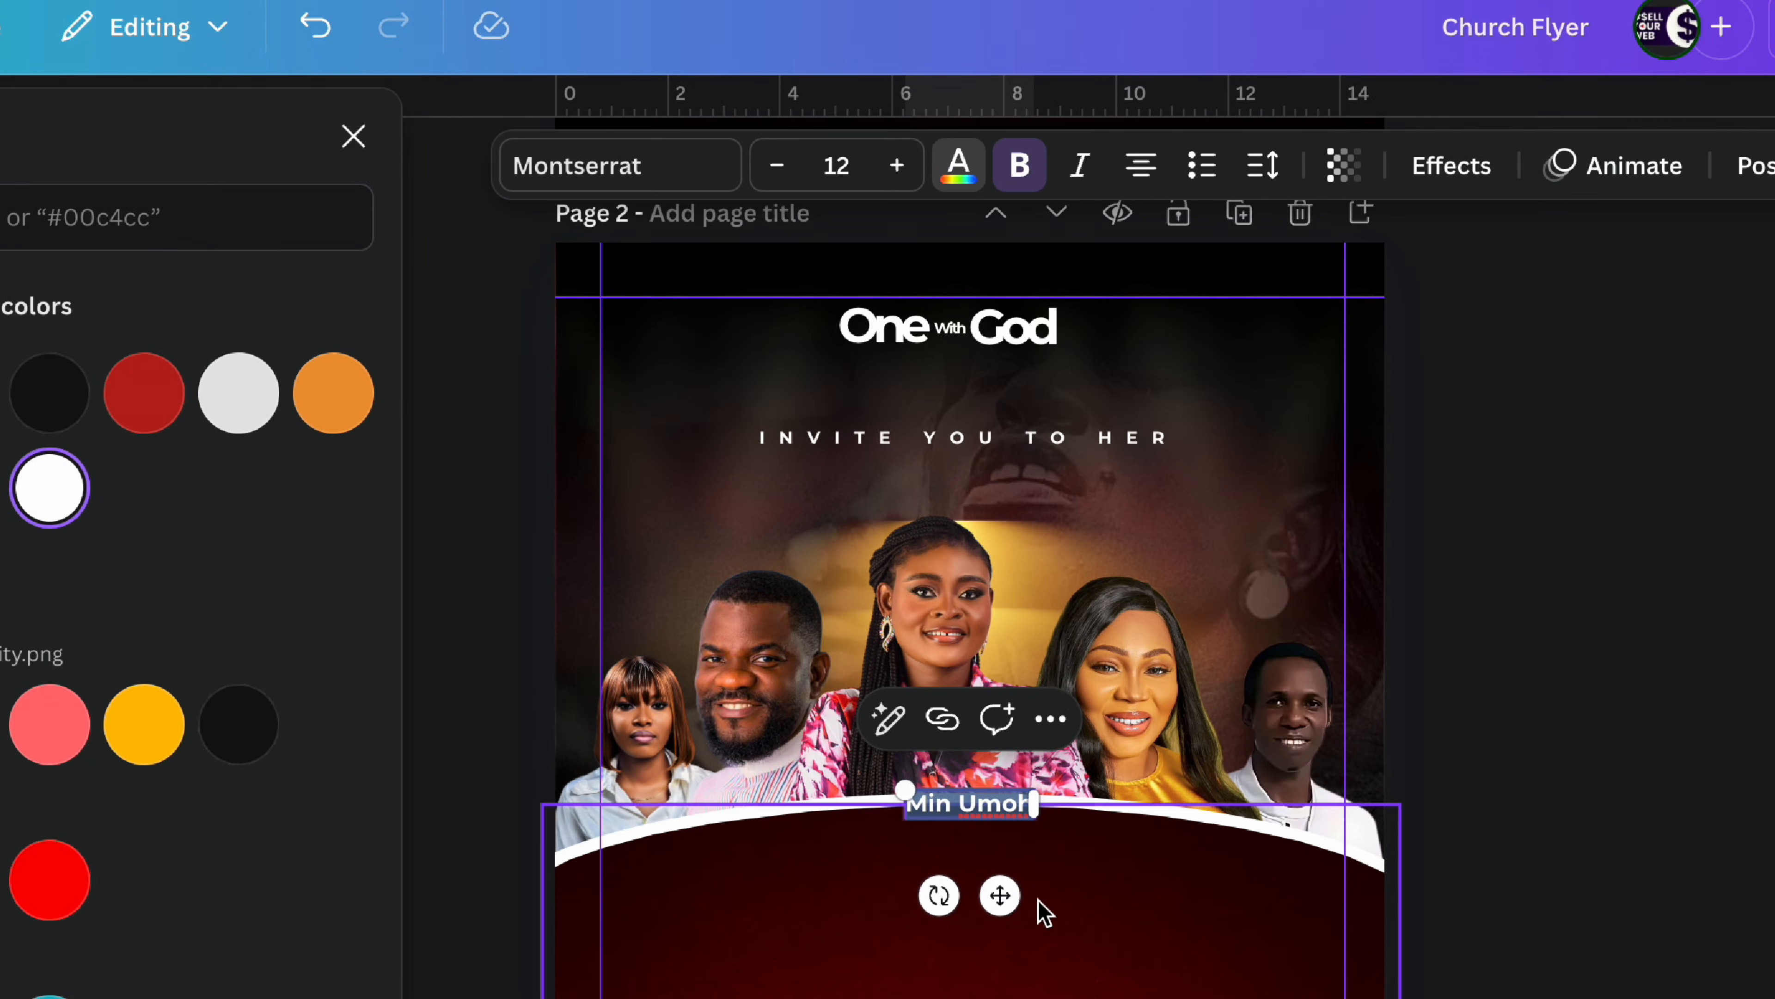
Step: Move the speaker's name text onto the dark red area and stretch a black gradient across the portraits' lower part
drag(1002, 896, 999, 990)
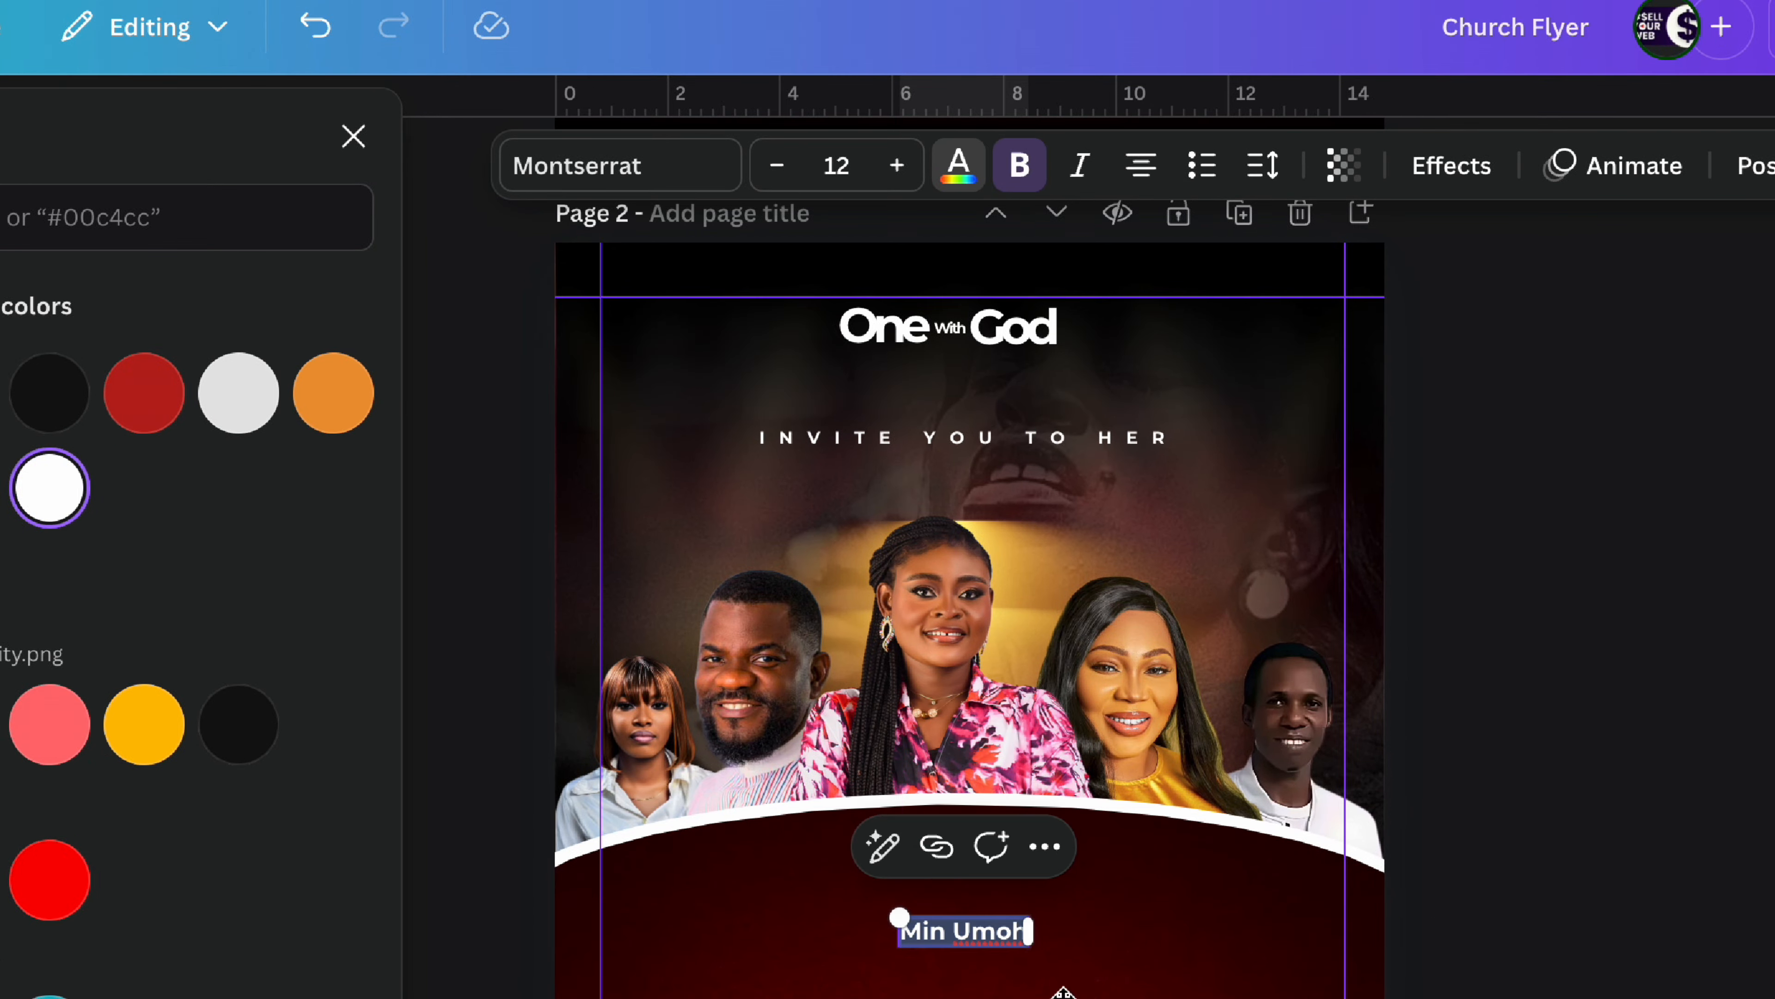
click(1621, 920)
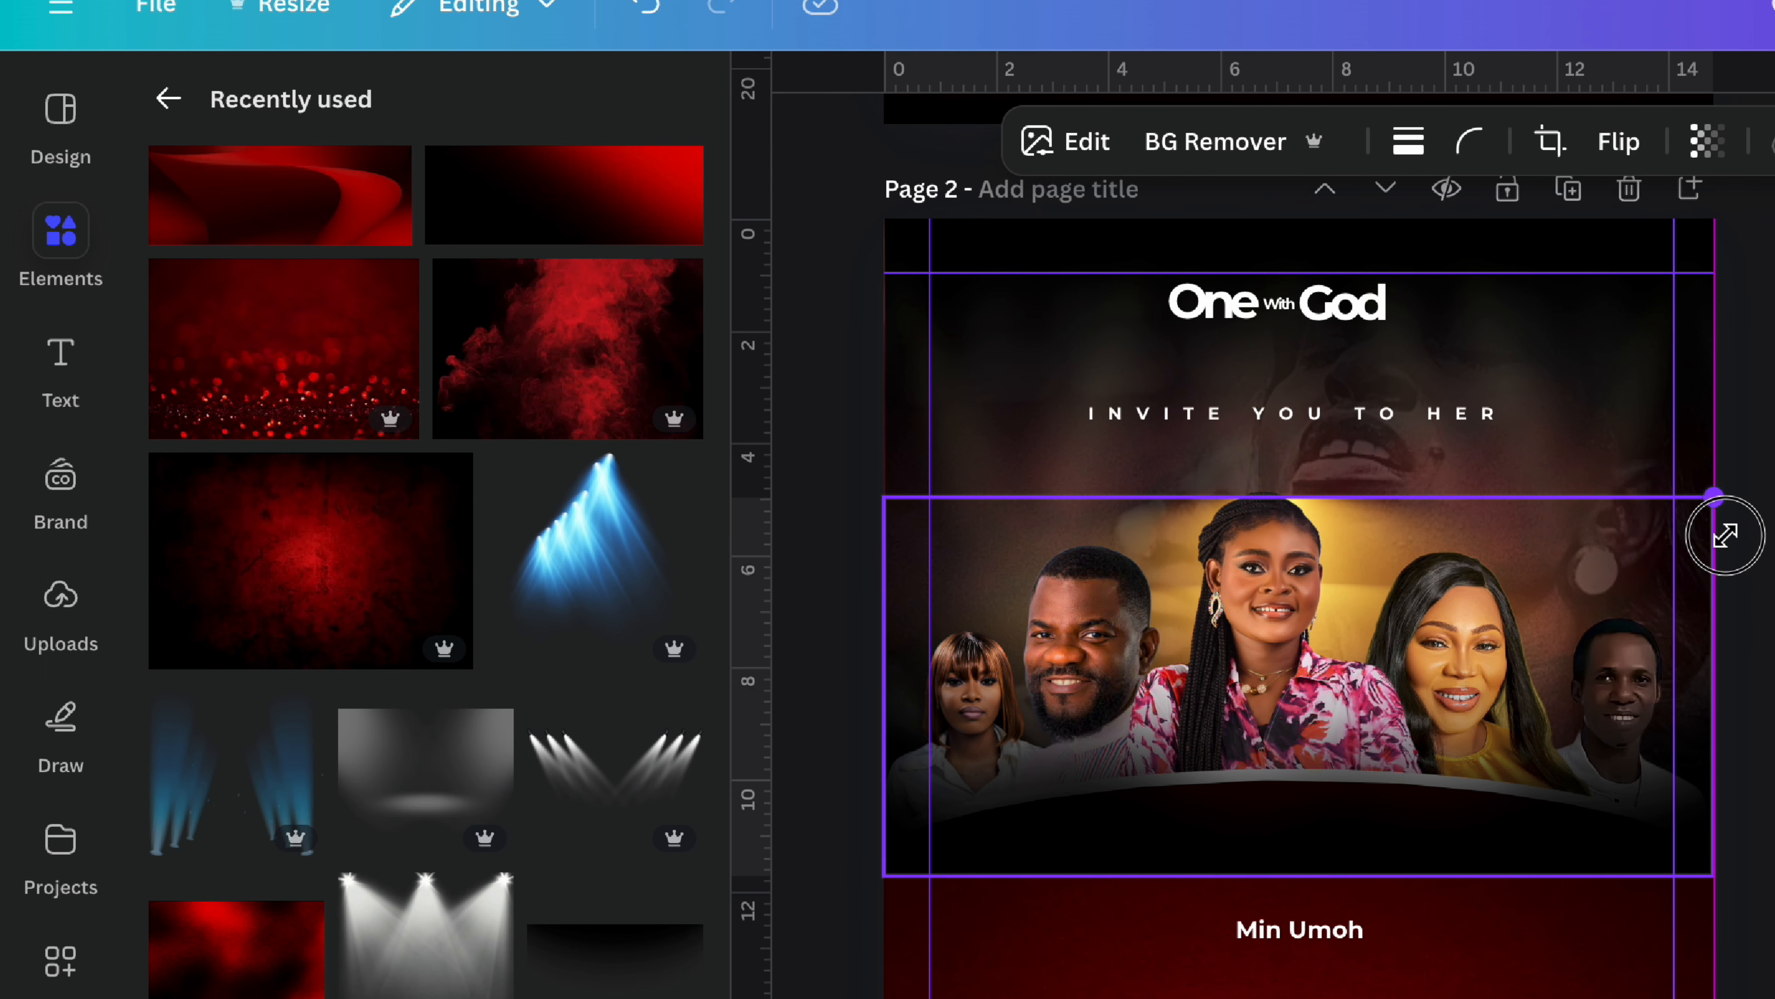
click(1711, 536)
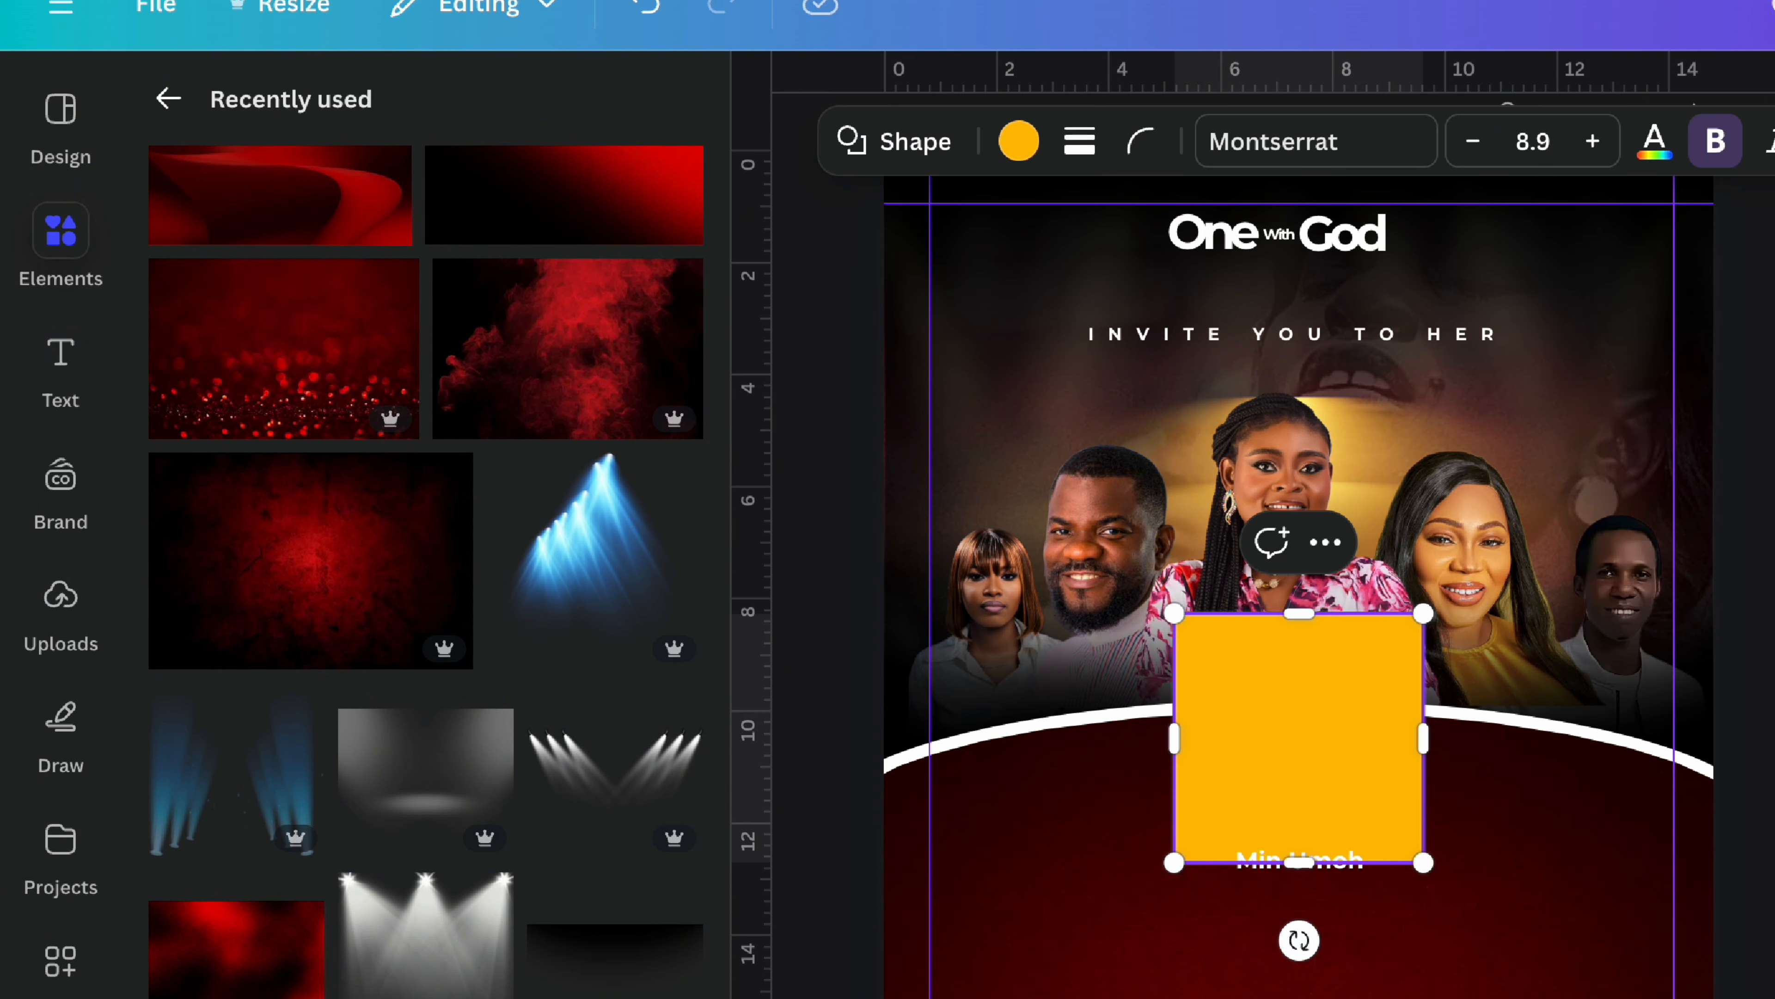
Step: Change the yellow square to an inverted triangle and rotate it to point right
click(892, 138)
click(482, 400)
drag(1295, 939, 1426, 719)
Step: Shrink the yellow triangle to text height and align it just before the speaker's name
drag(1331, 729, 1161, 872)
drag(1236, 990, 1048, 771)
drag(1063, 845, 1244, 950)
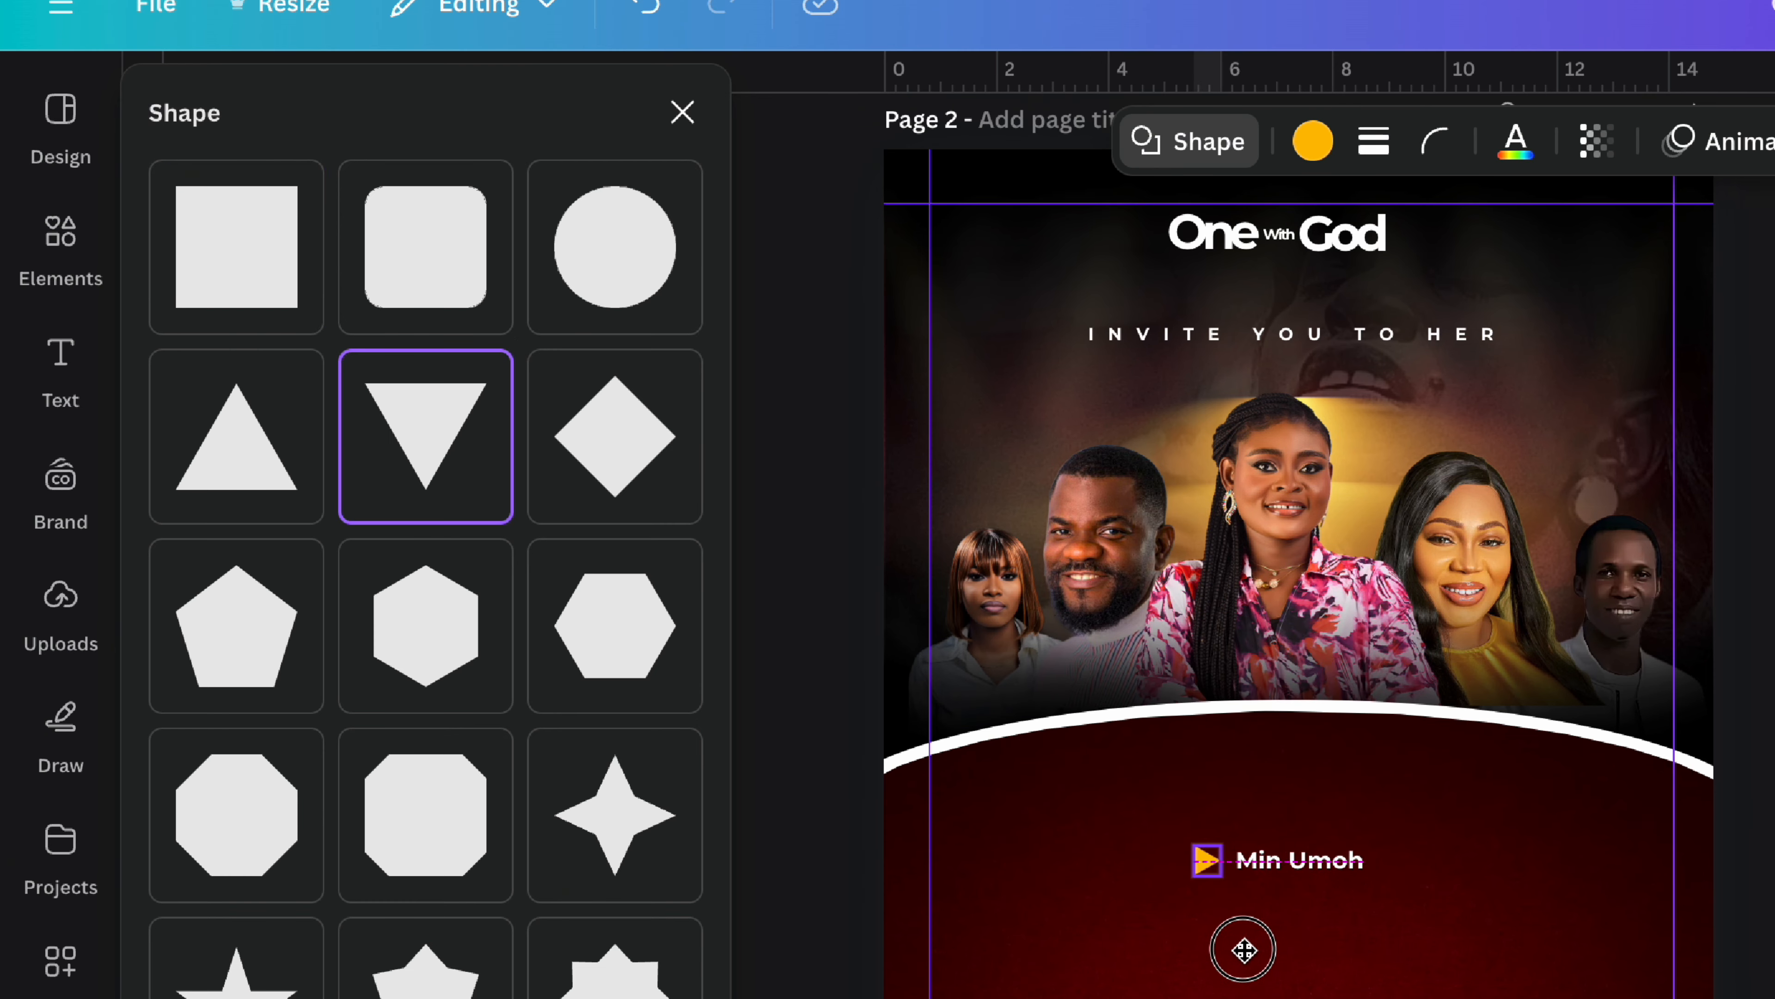
click(1246, 940)
click(1217, 866)
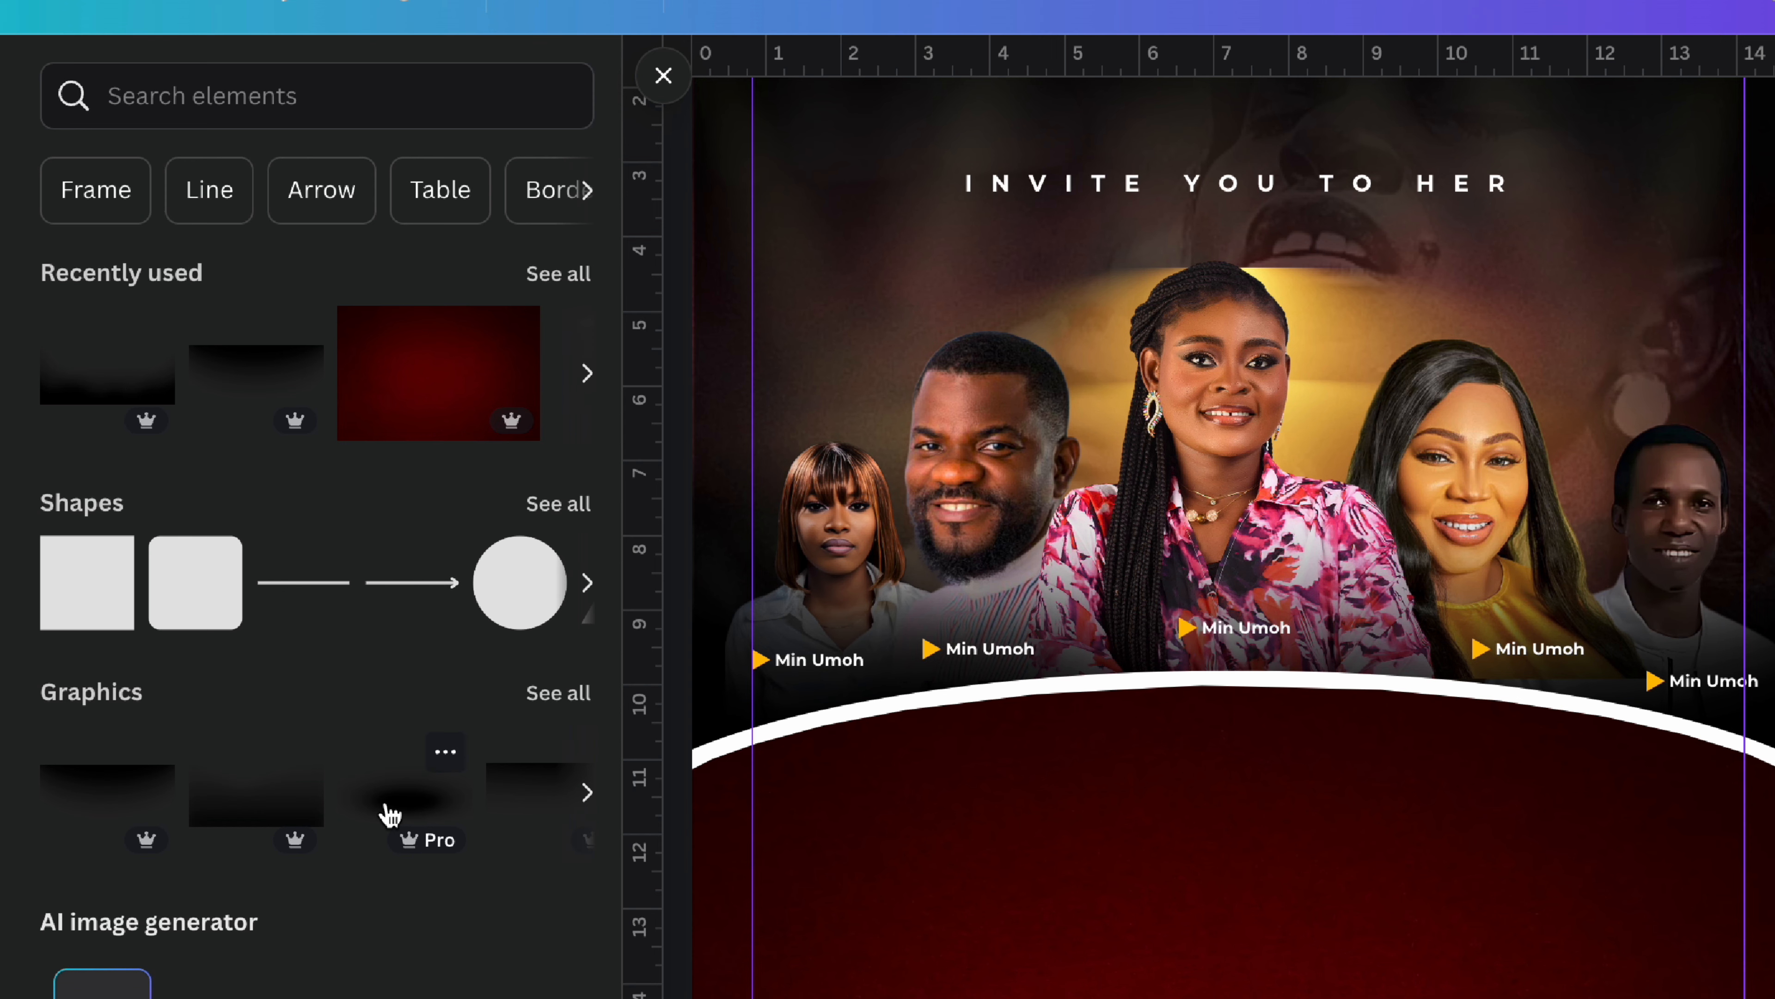
Step: Add a soft black shadow graphic over the centre of the portraits' lower edge and reduce its opacity
click(389, 814)
drag(1671, 897, 1627, 764)
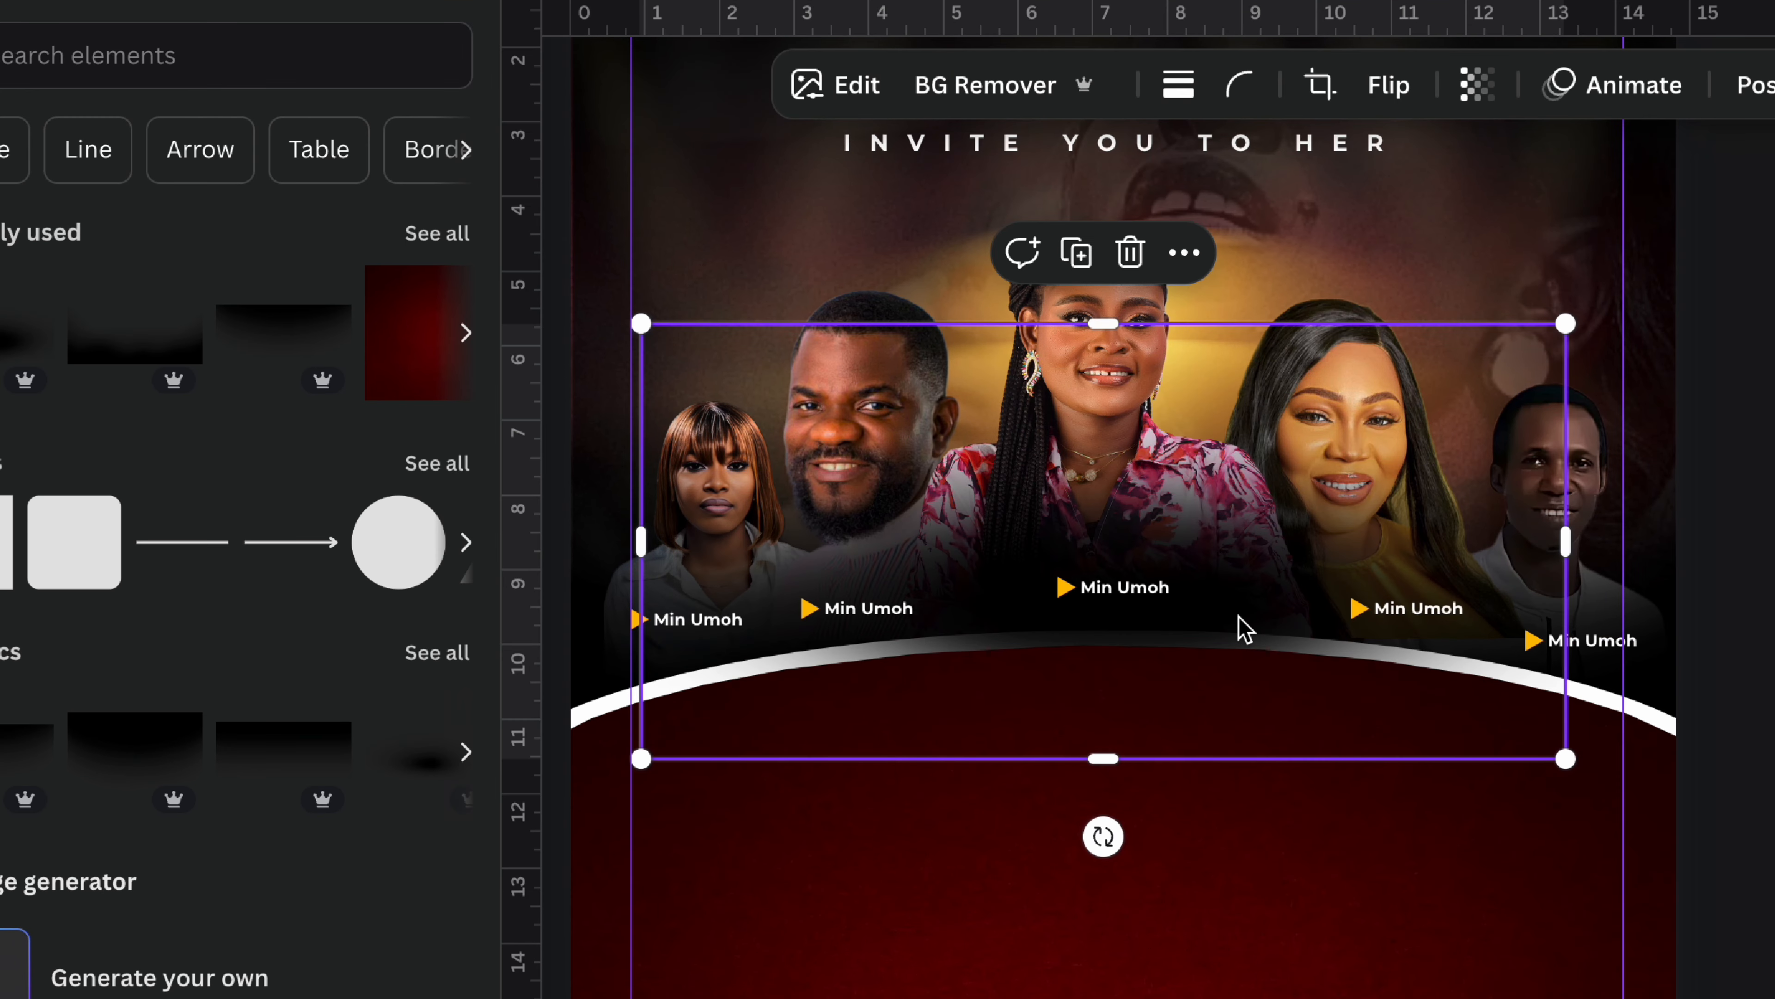
click(1477, 85)
drag(1557, 223, 1508, 227)
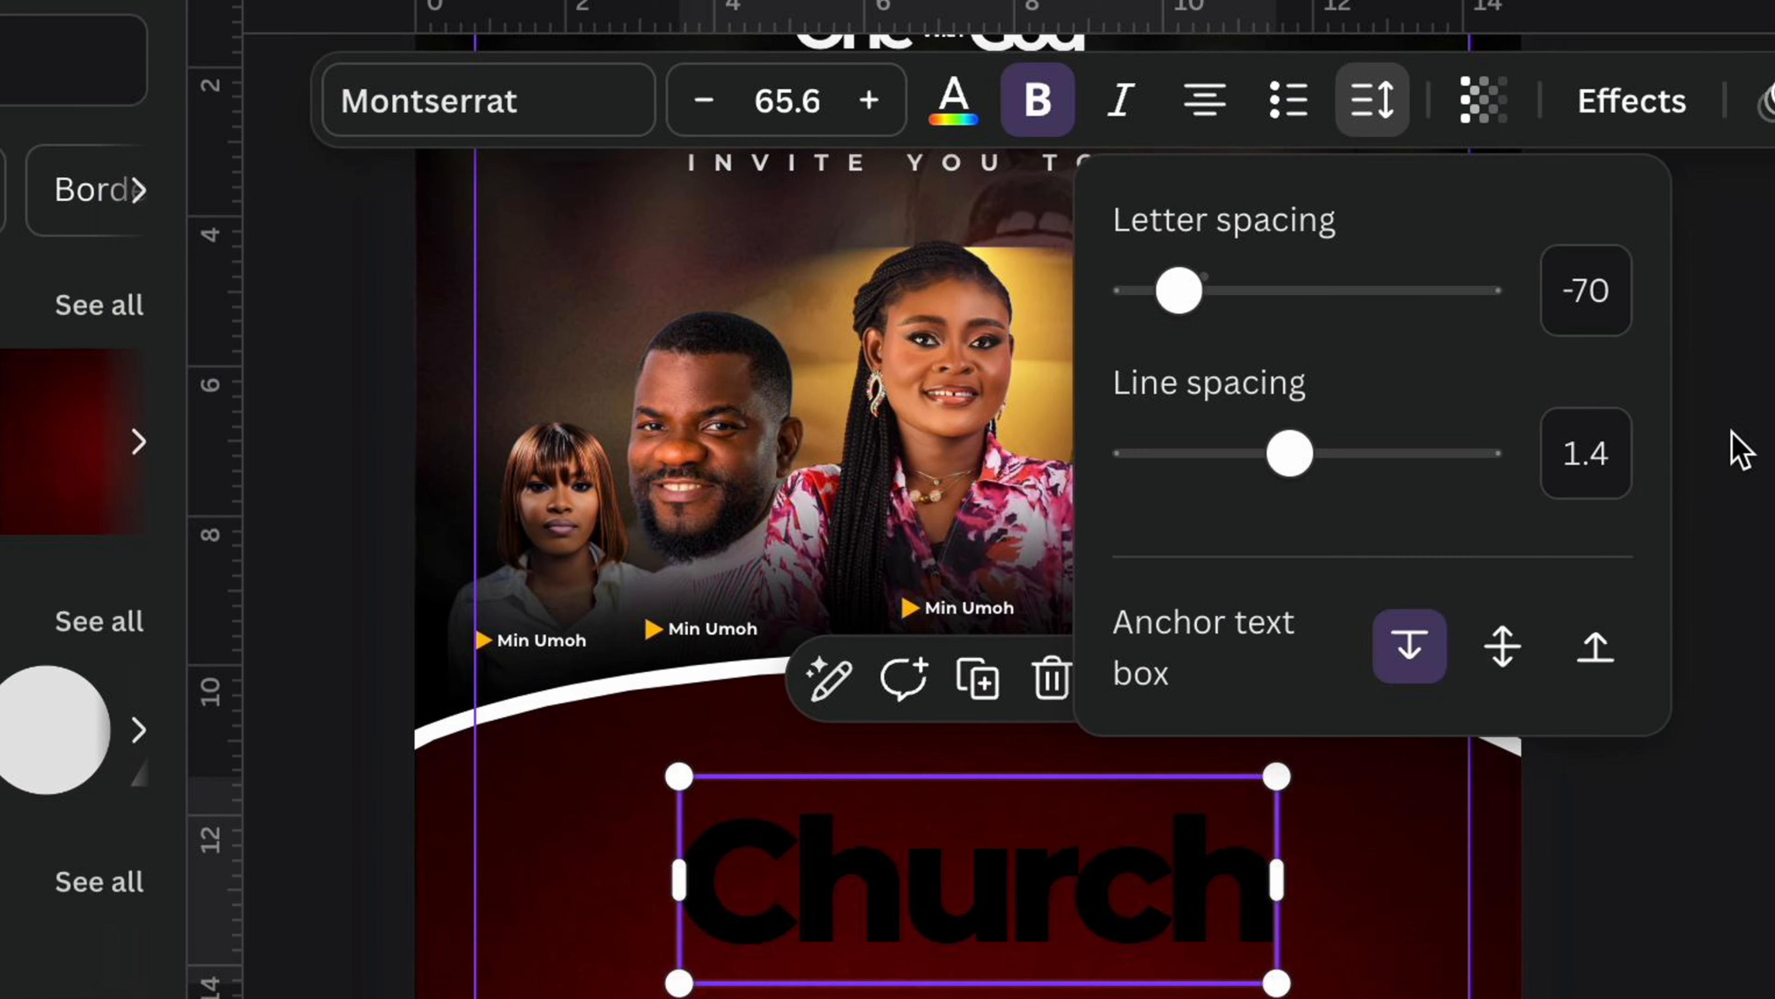
Step: Change the copy of the "Church" text to "tour" and place it directly beneath "Church"
click(1741, 451)
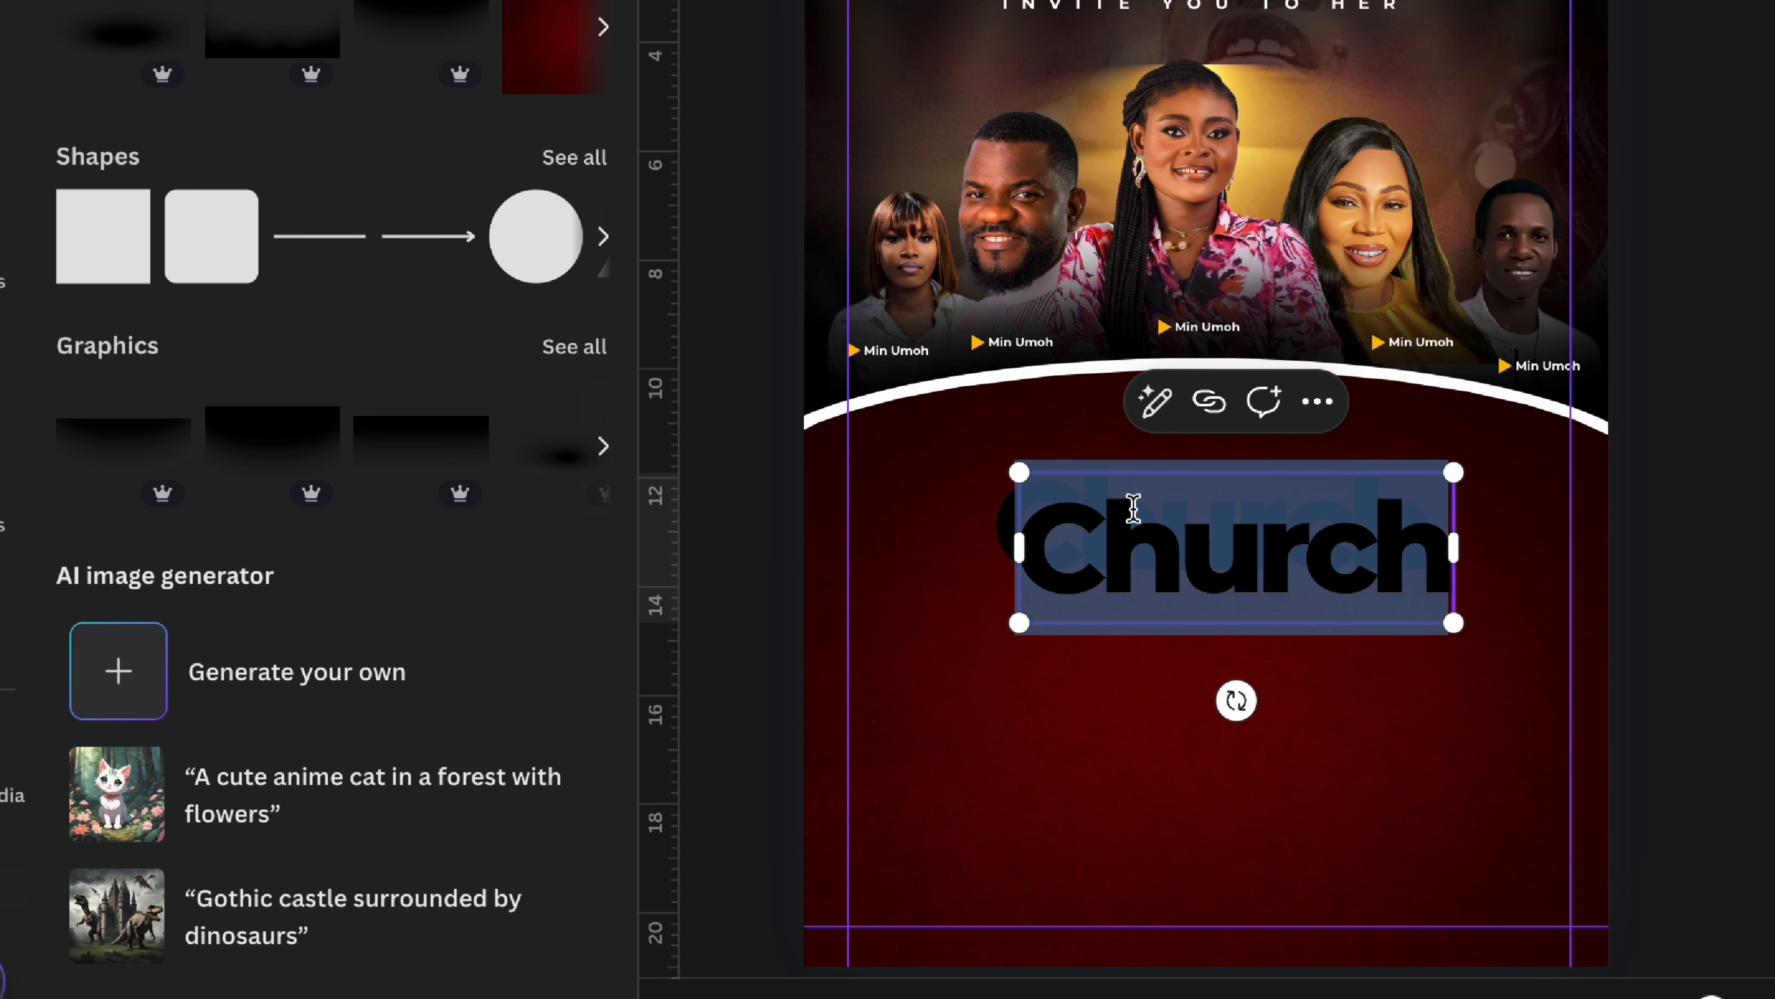
text(tour)
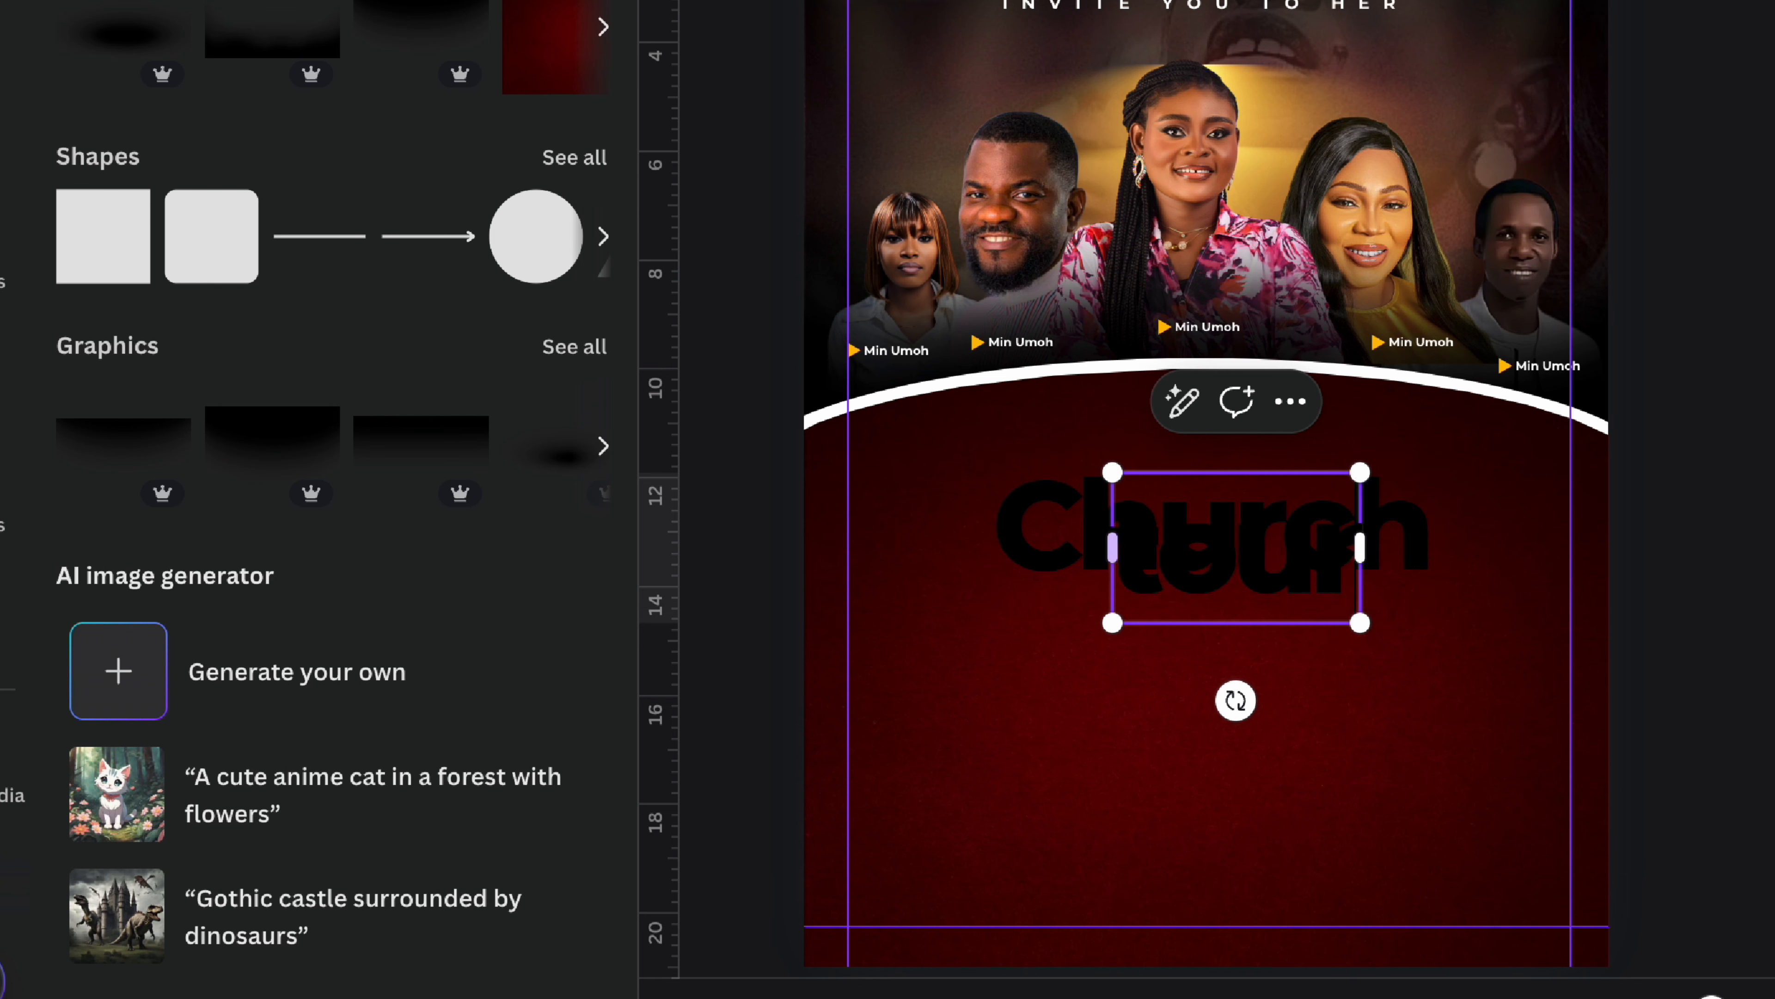
drag(1214, 568, 1112, 637)
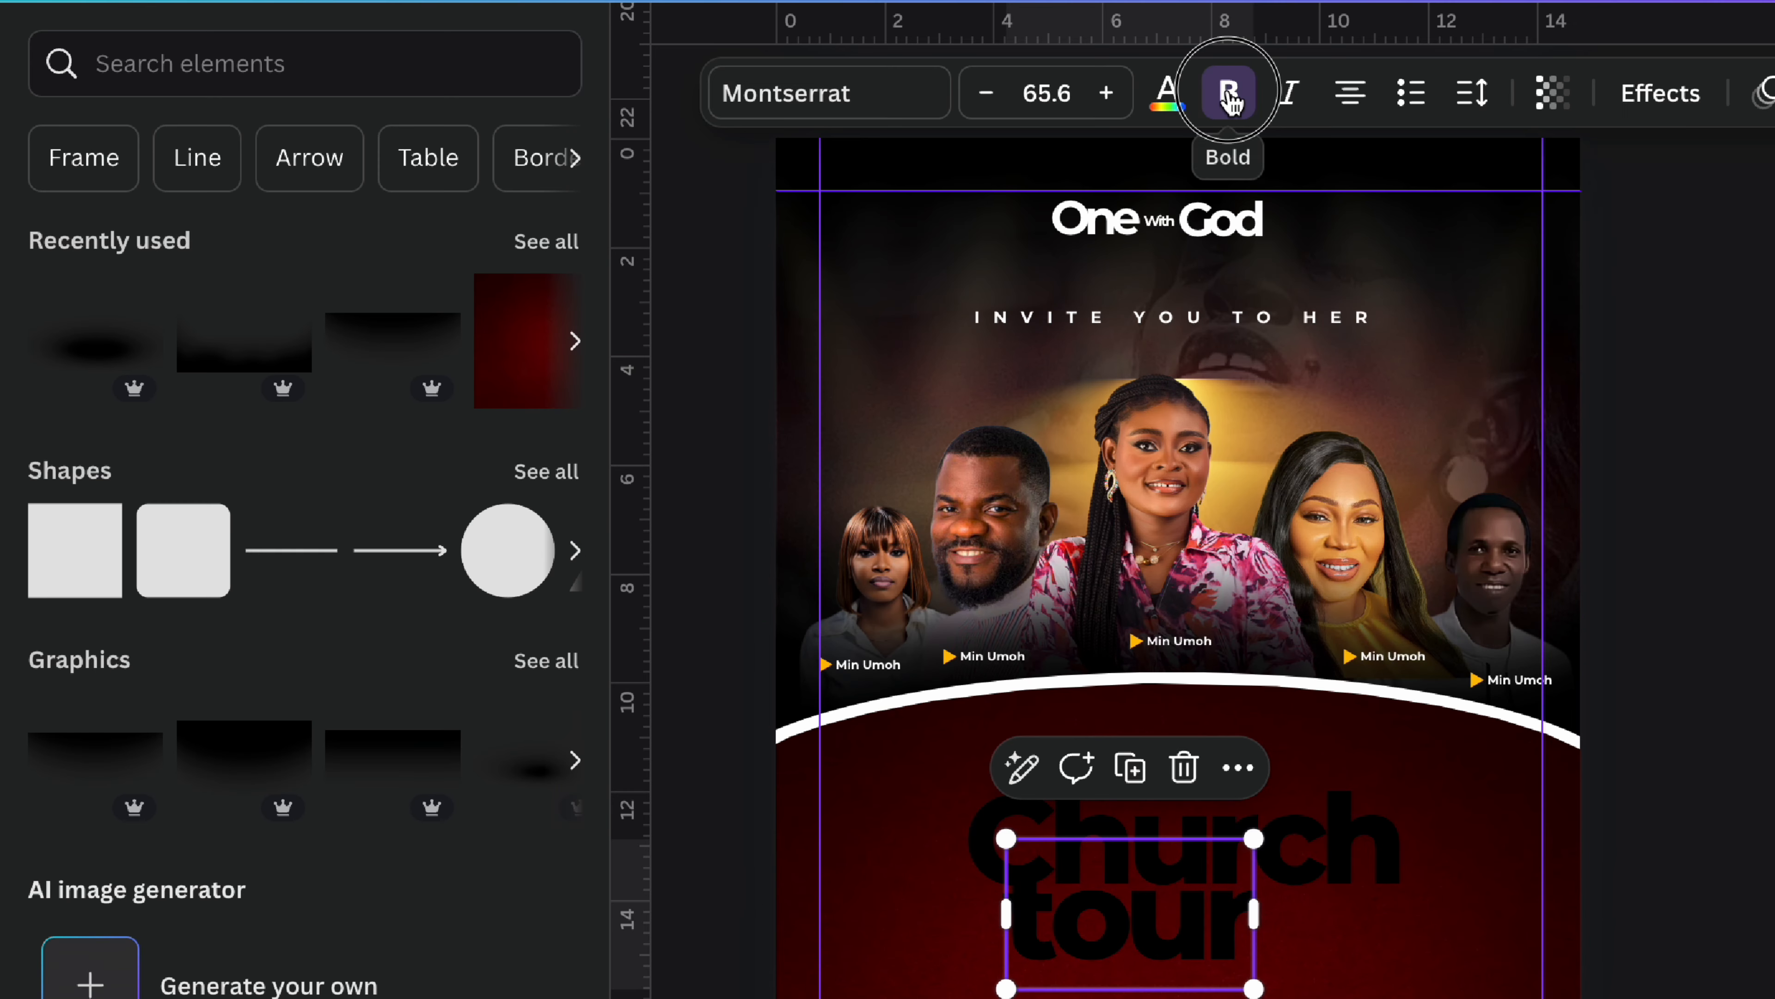
Step: Remove the bold weight from "tour" and recolour both "Church" and "tour" white
click(1229, 98)
click(1668, 954)
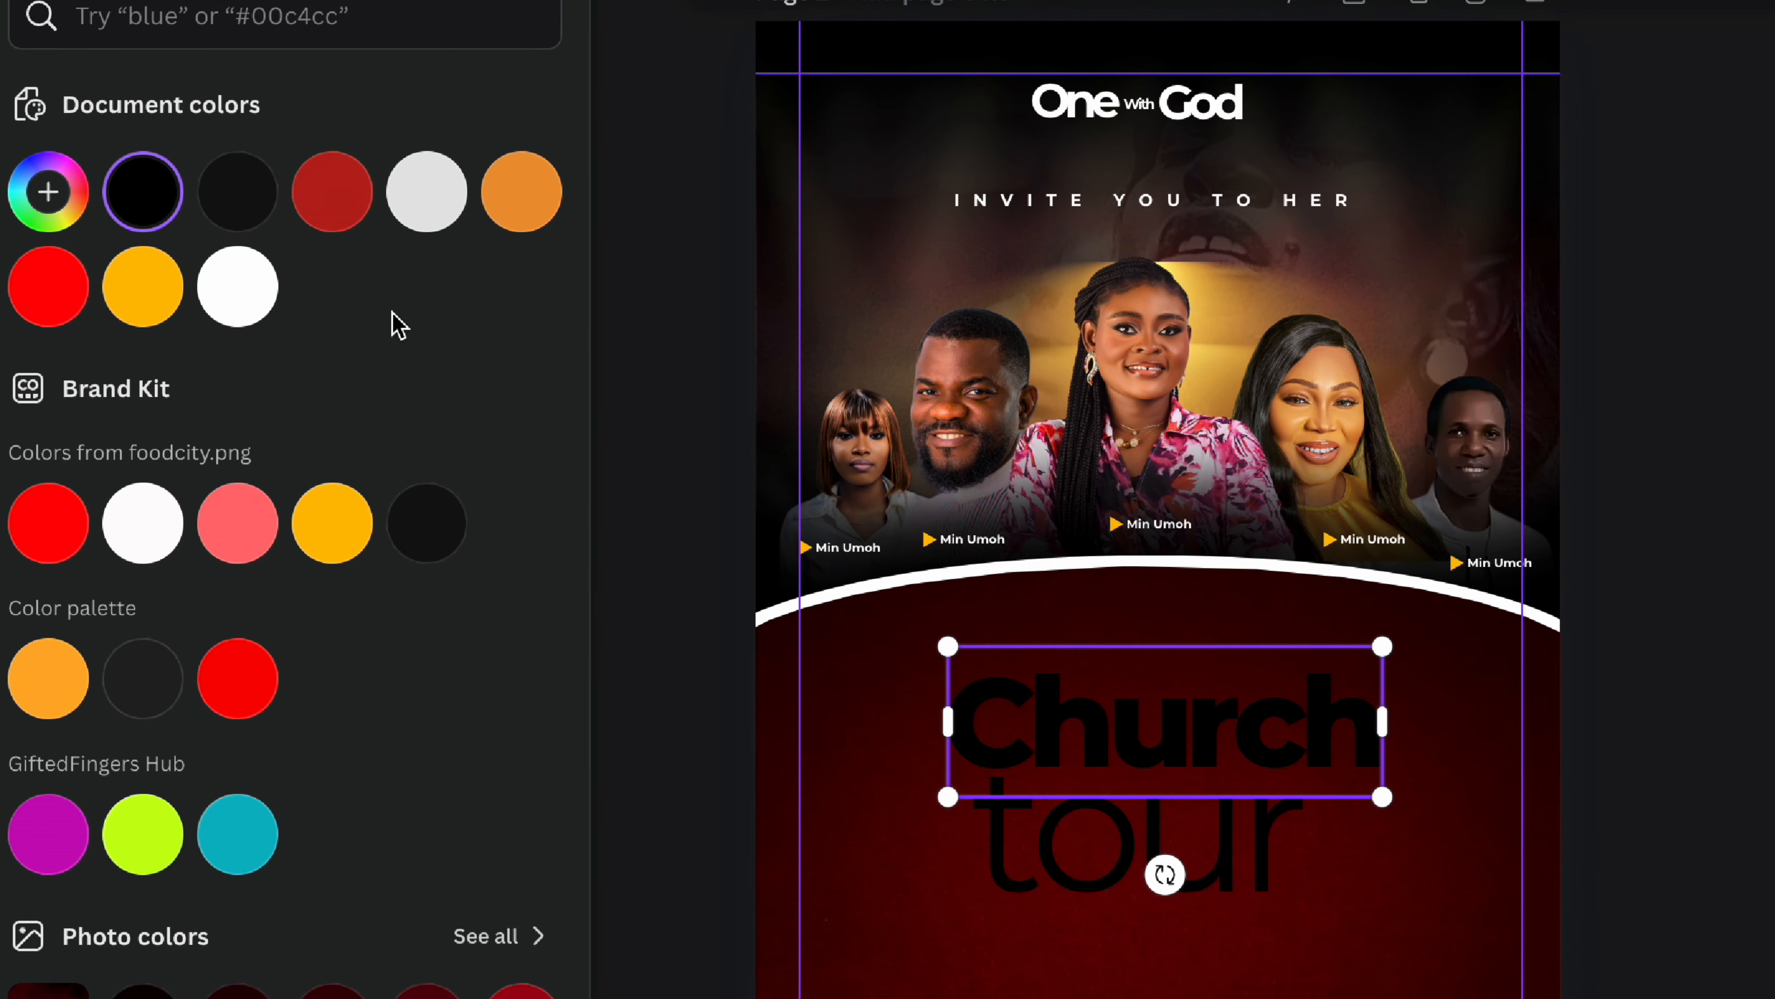
click(229, 305)
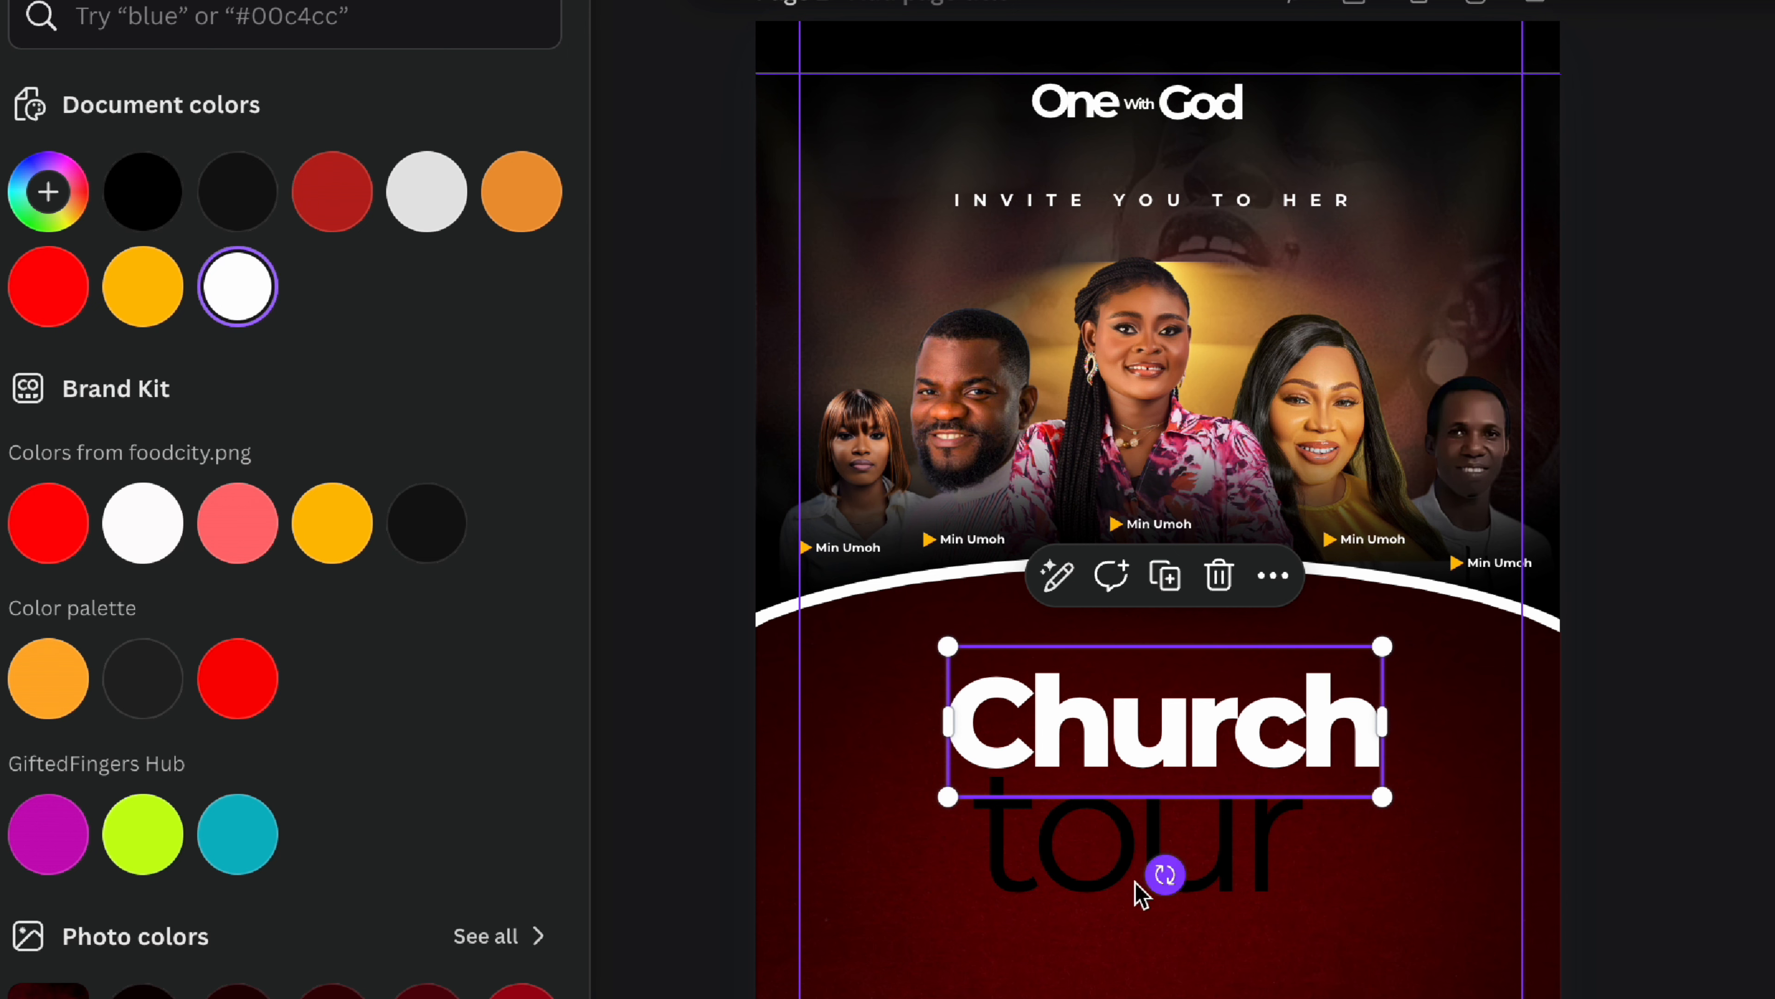
click(1070, 867)
click(238, 285)
click(1649, 759)
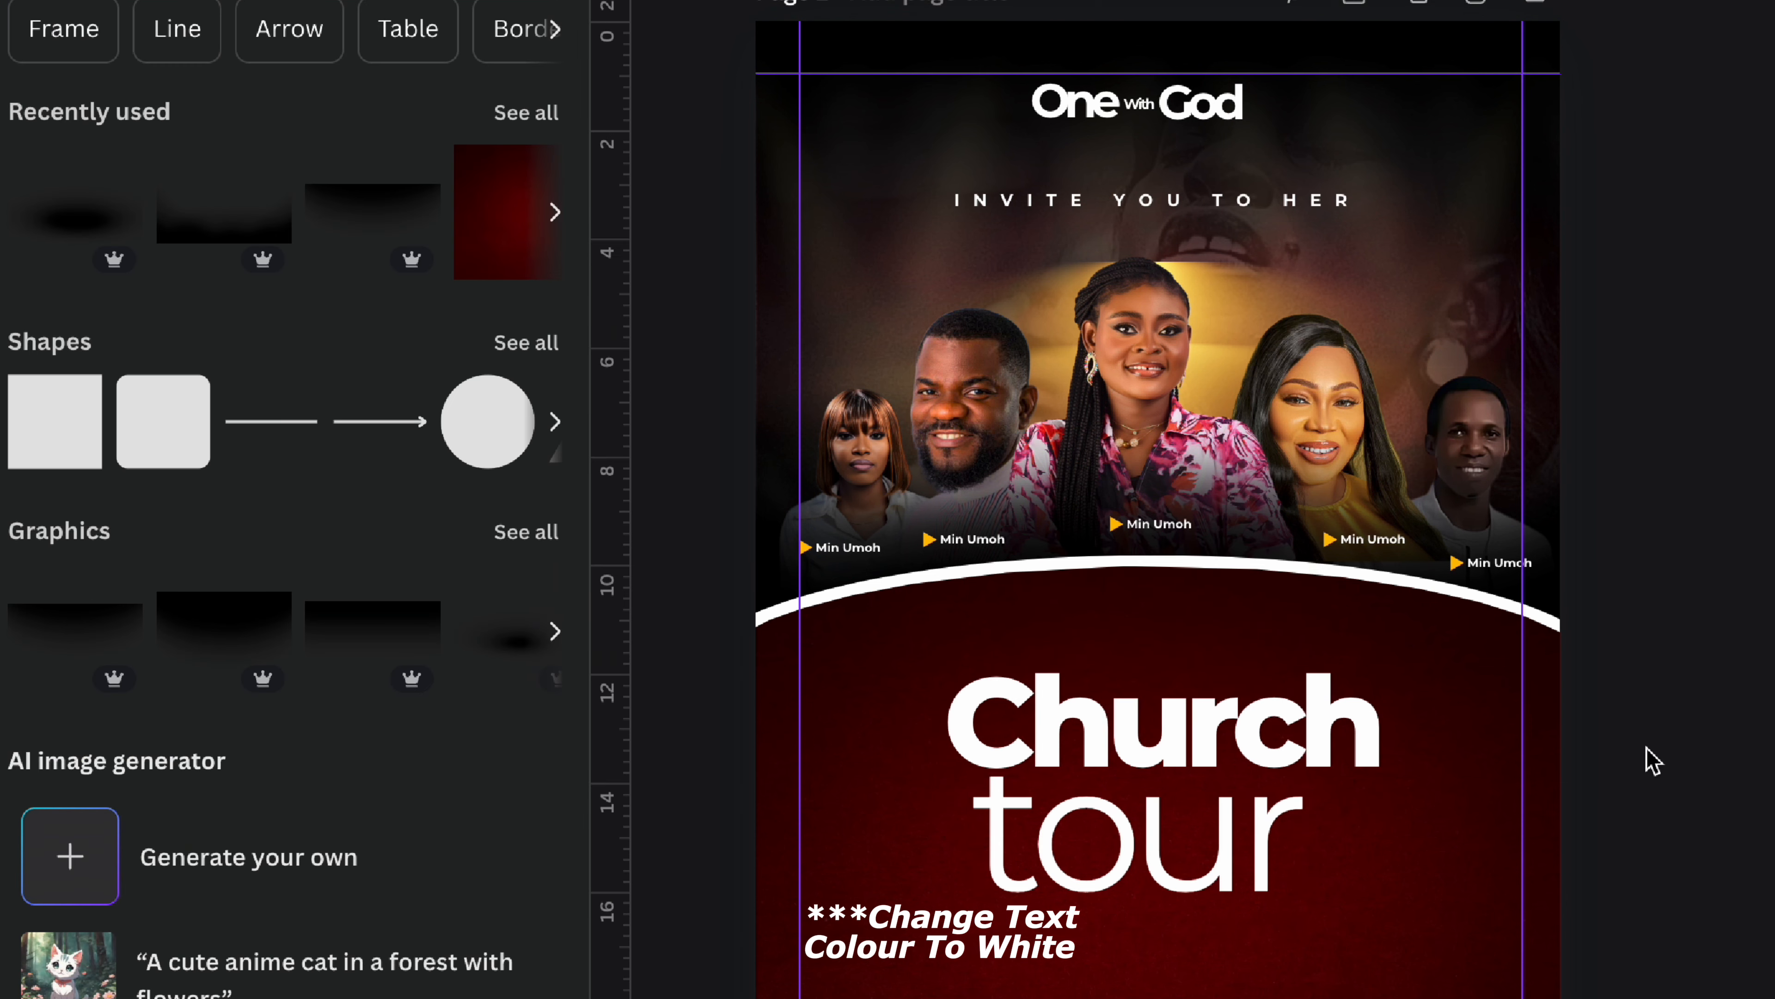
Step: Move "tour" slightly lower and add a vertical white line aligned with the stem of its "t"
drag(1061, 836, 1060, 850)
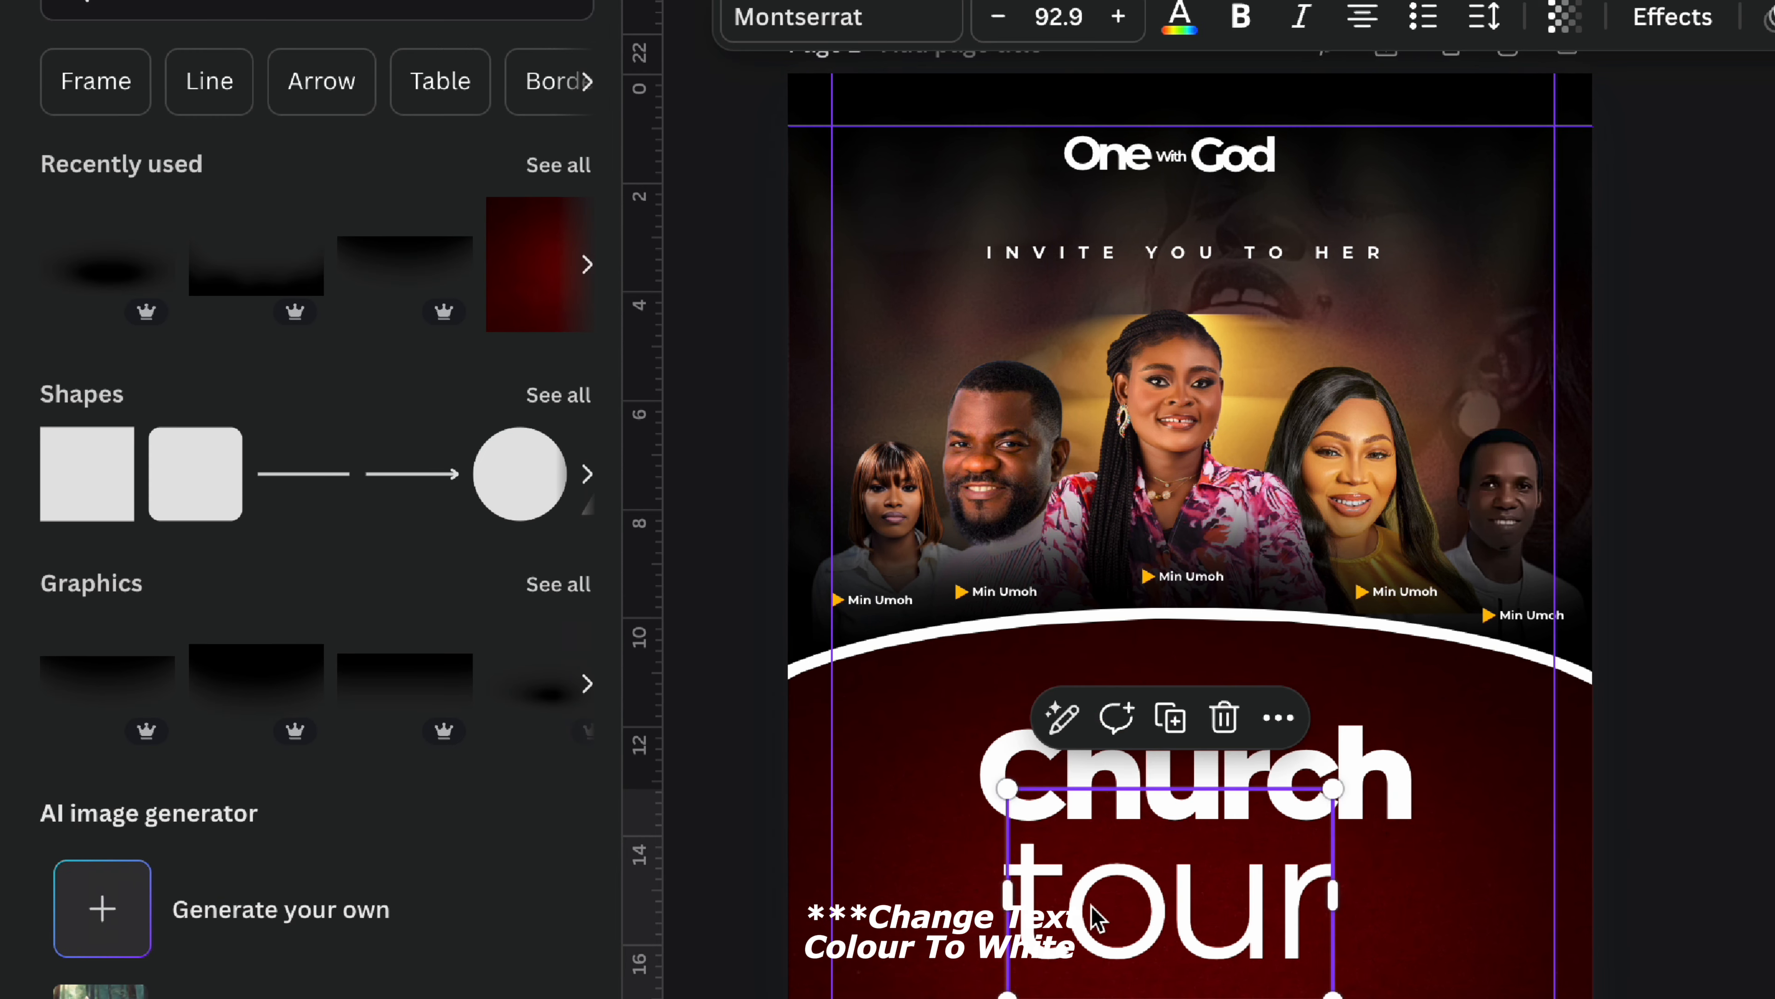
click(1678, 804)
key(l)
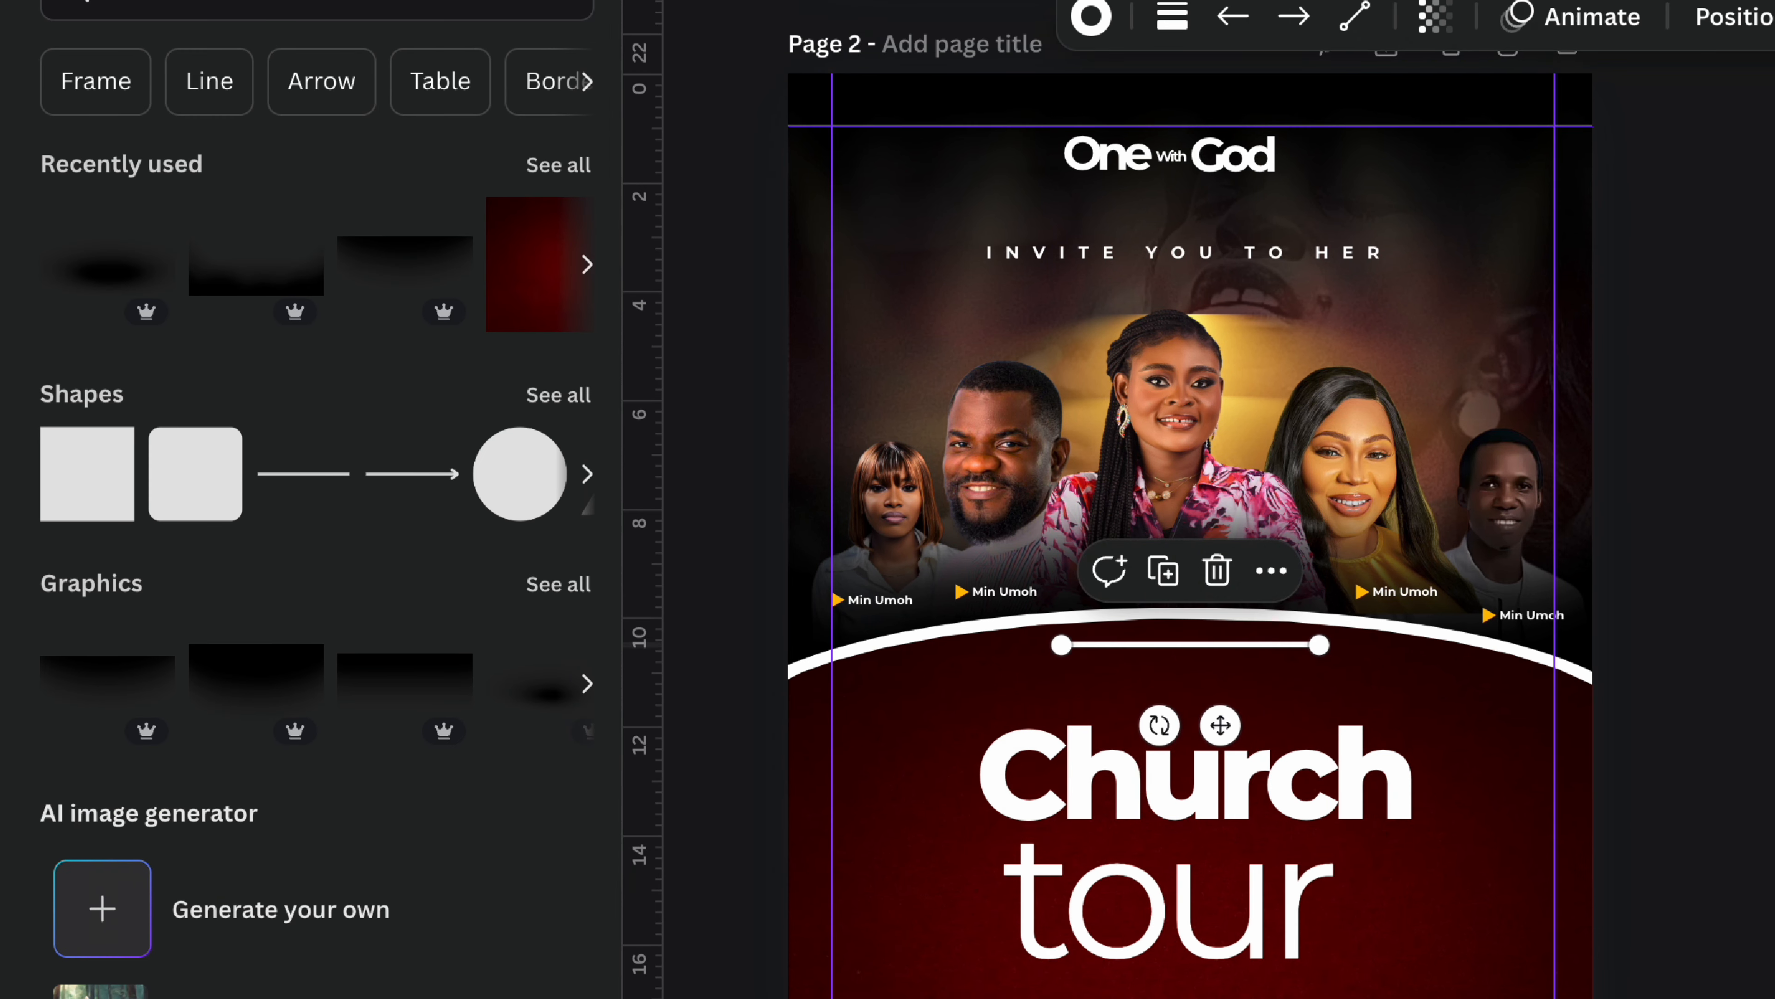
drag(1327, 642, 1039, 925)
drag(1060, 652, 1038, 698)
scroll(1188, 657, up, 4)
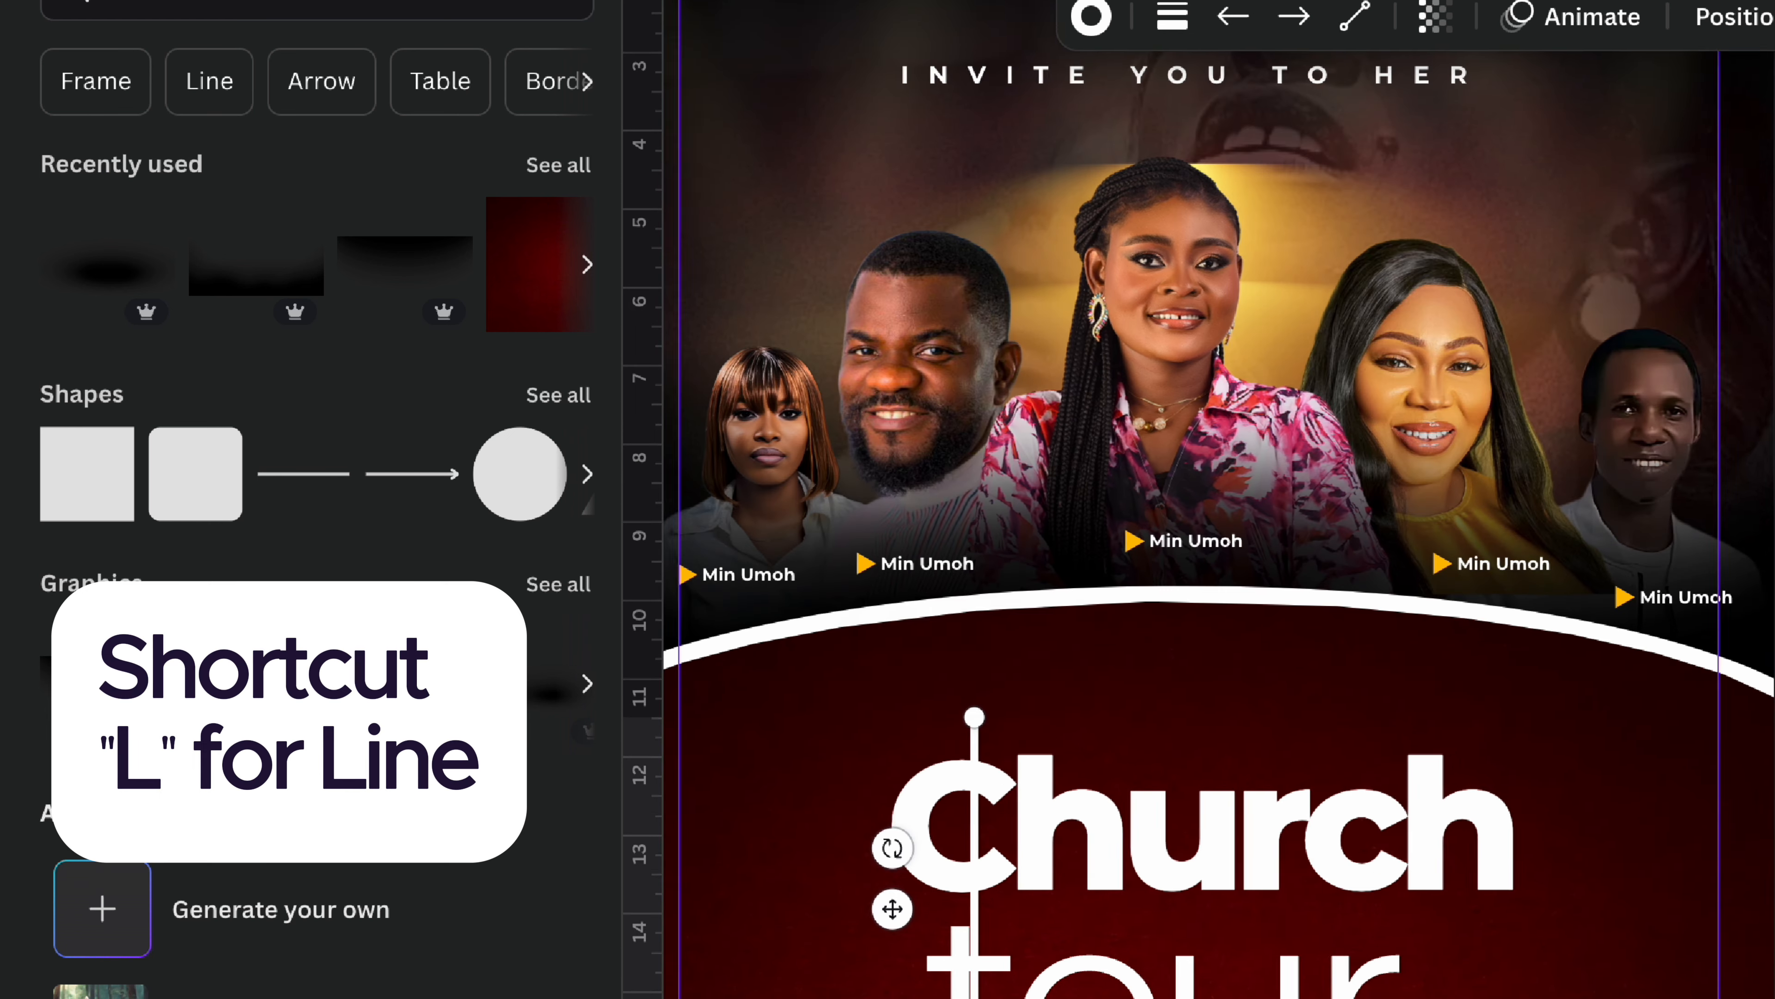
scroll(1189, 658, left, 1)
drag(954, 909, 935, 896)
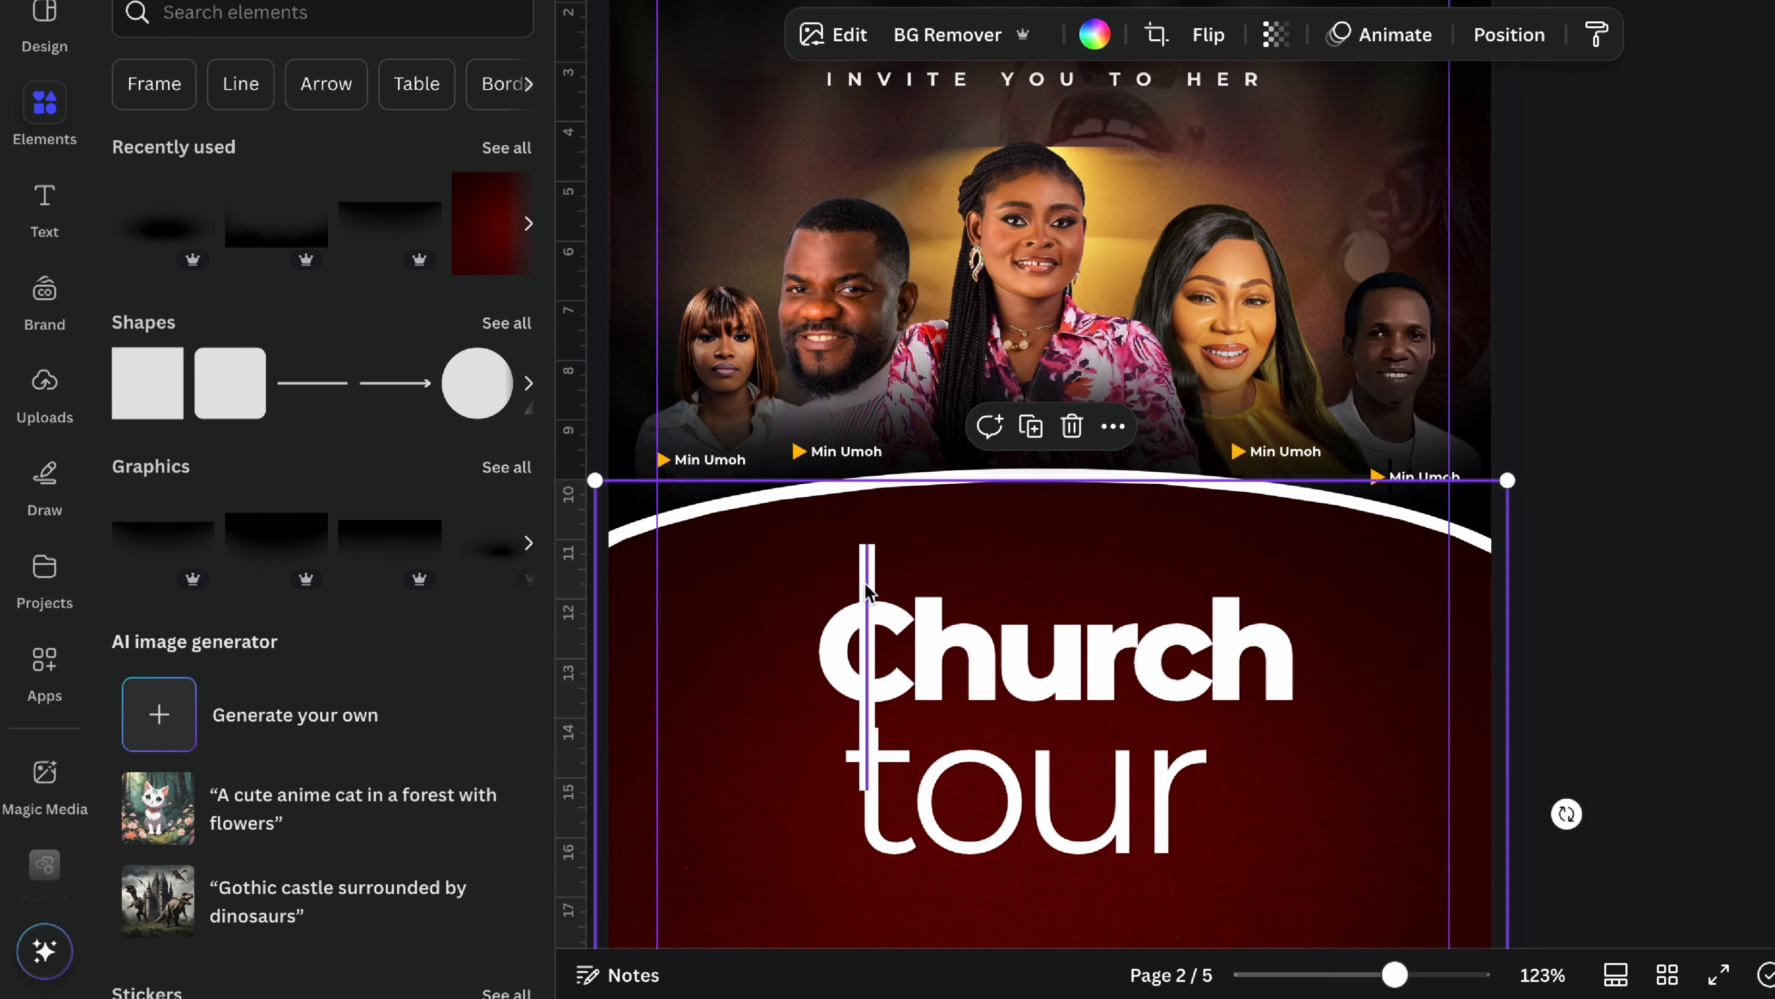
click(866, 589)
drag(866, 589, 872, 589)
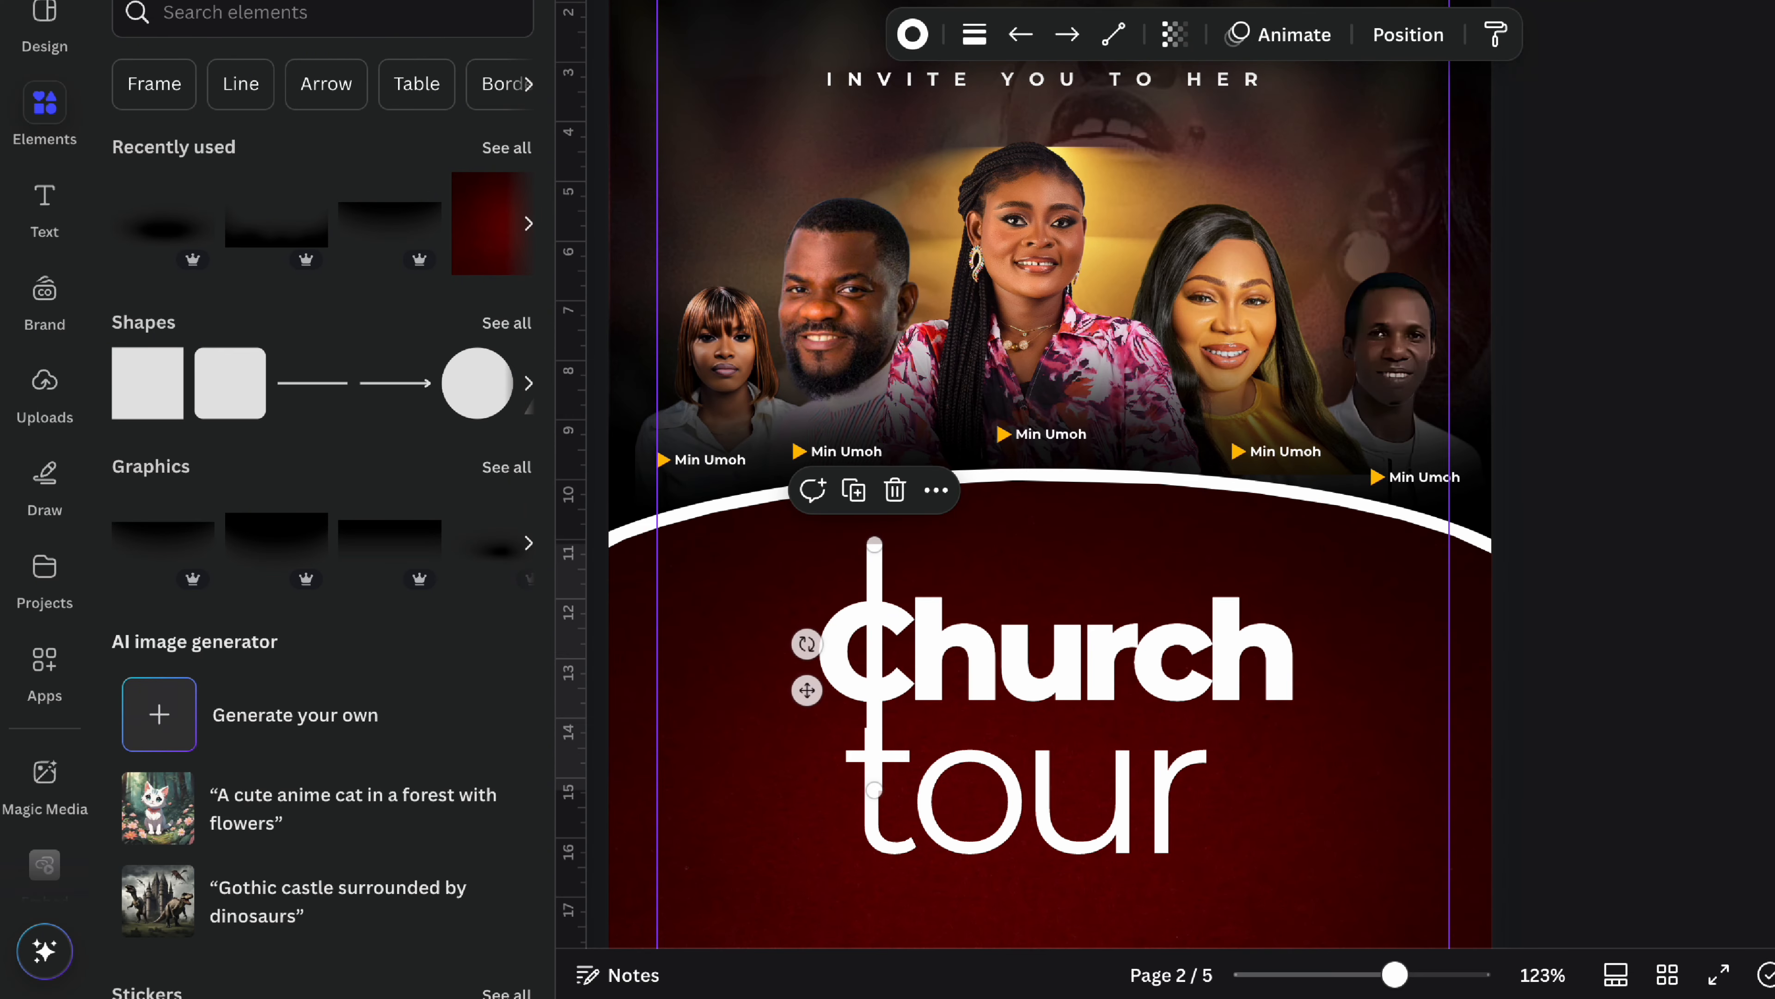
Step: Shorten the white line so it extends the "t" into the "C", and move "tour" up close beneath "Church"
scroll(849, 853, up, 10)
scroll(954, 231, up, 2)
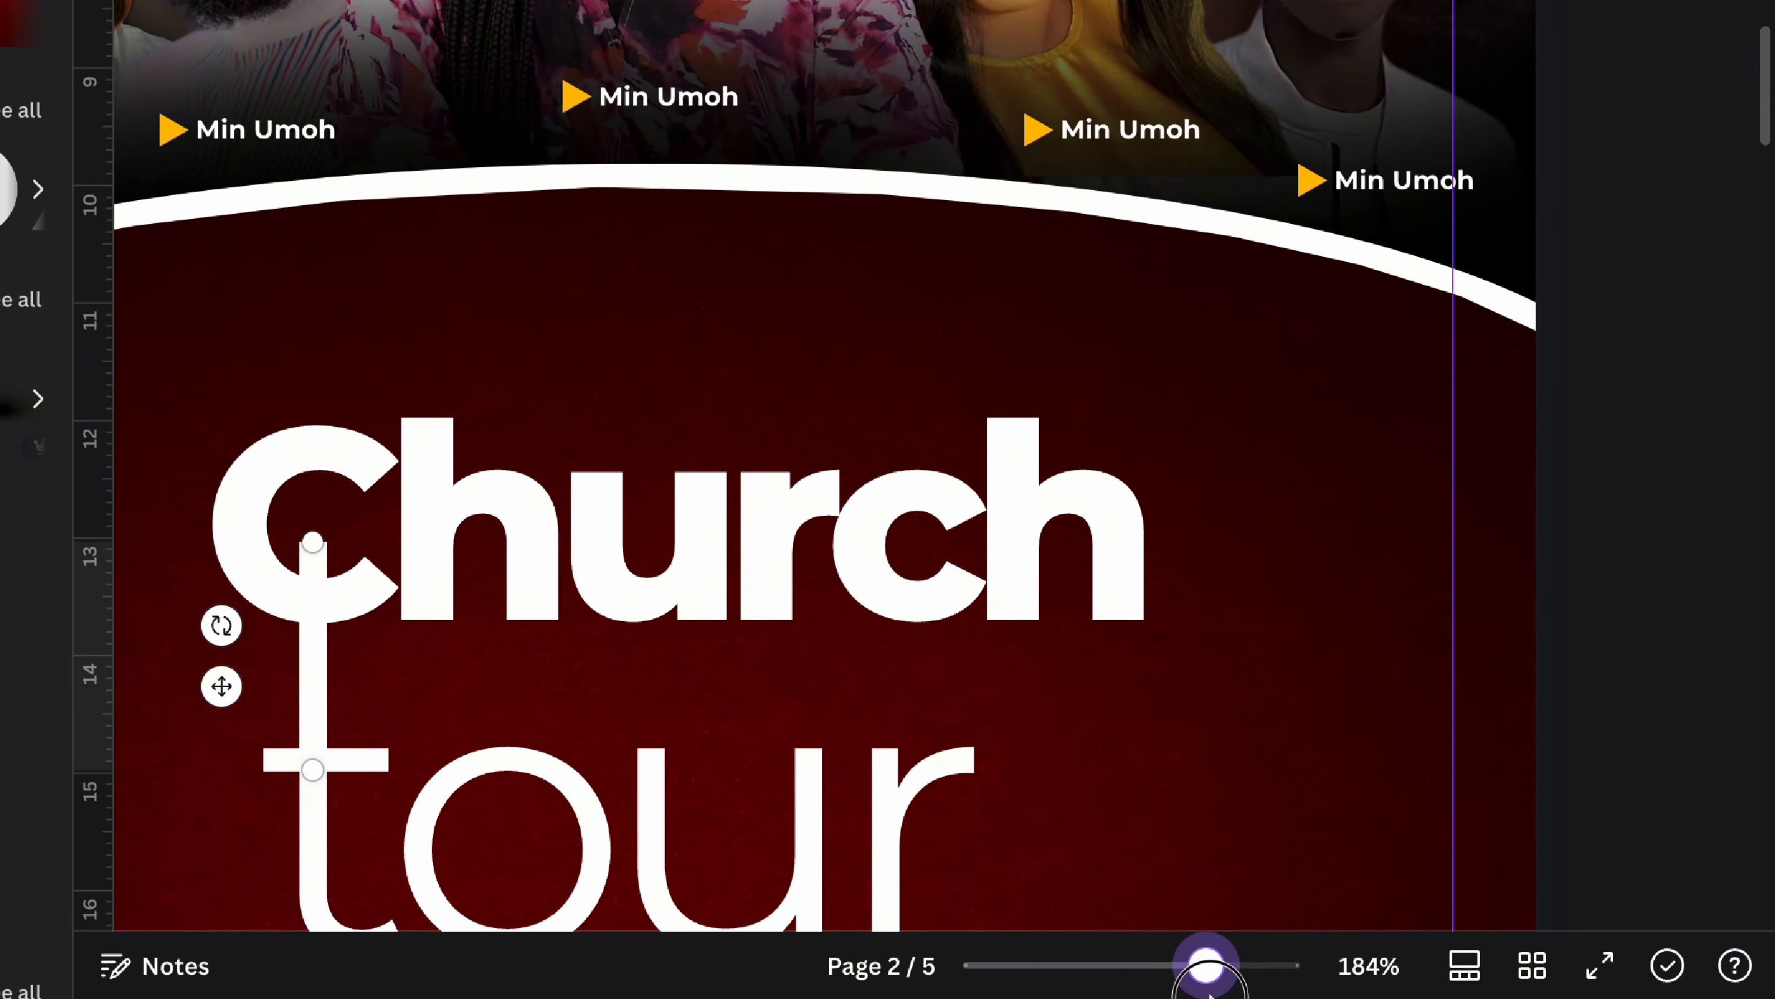
click(1672, 737)
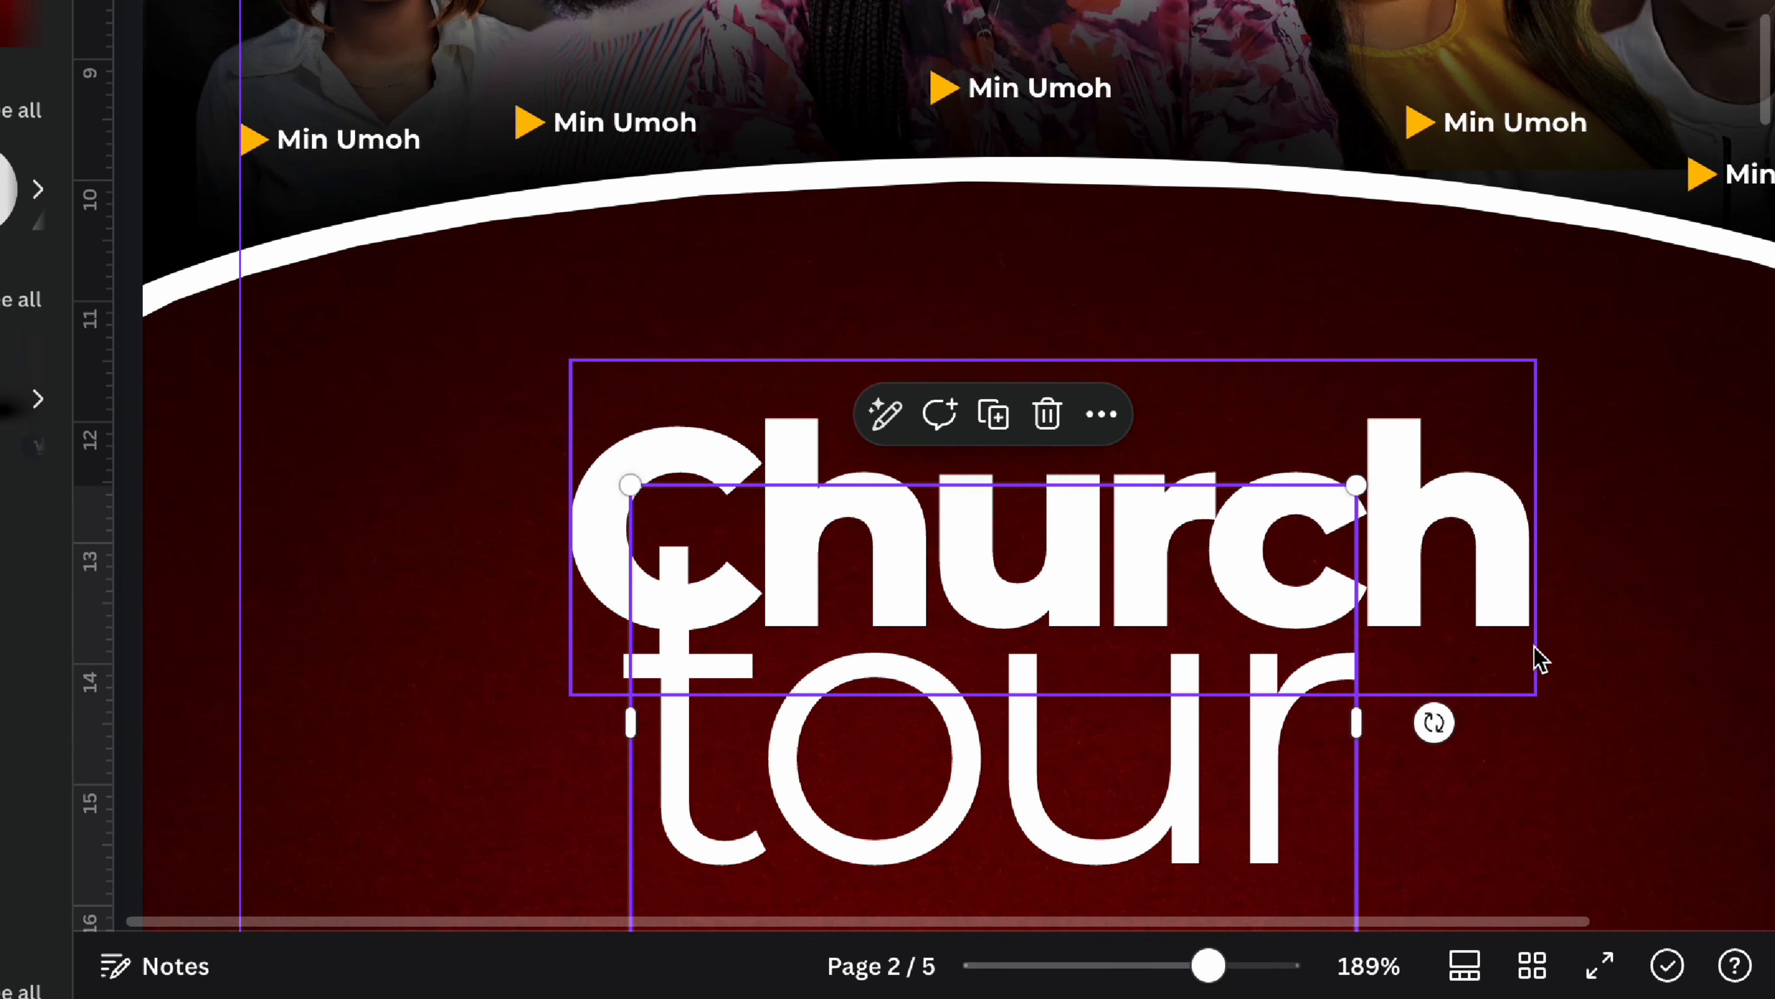
key(Escape)
scroll(1543, 667, down, 5)
Step: Place a dark circle after the "r" of "tour" with a larger red circle behind it
drag(623, 377, 838, 542)
drag(729, 404, 824, 626)
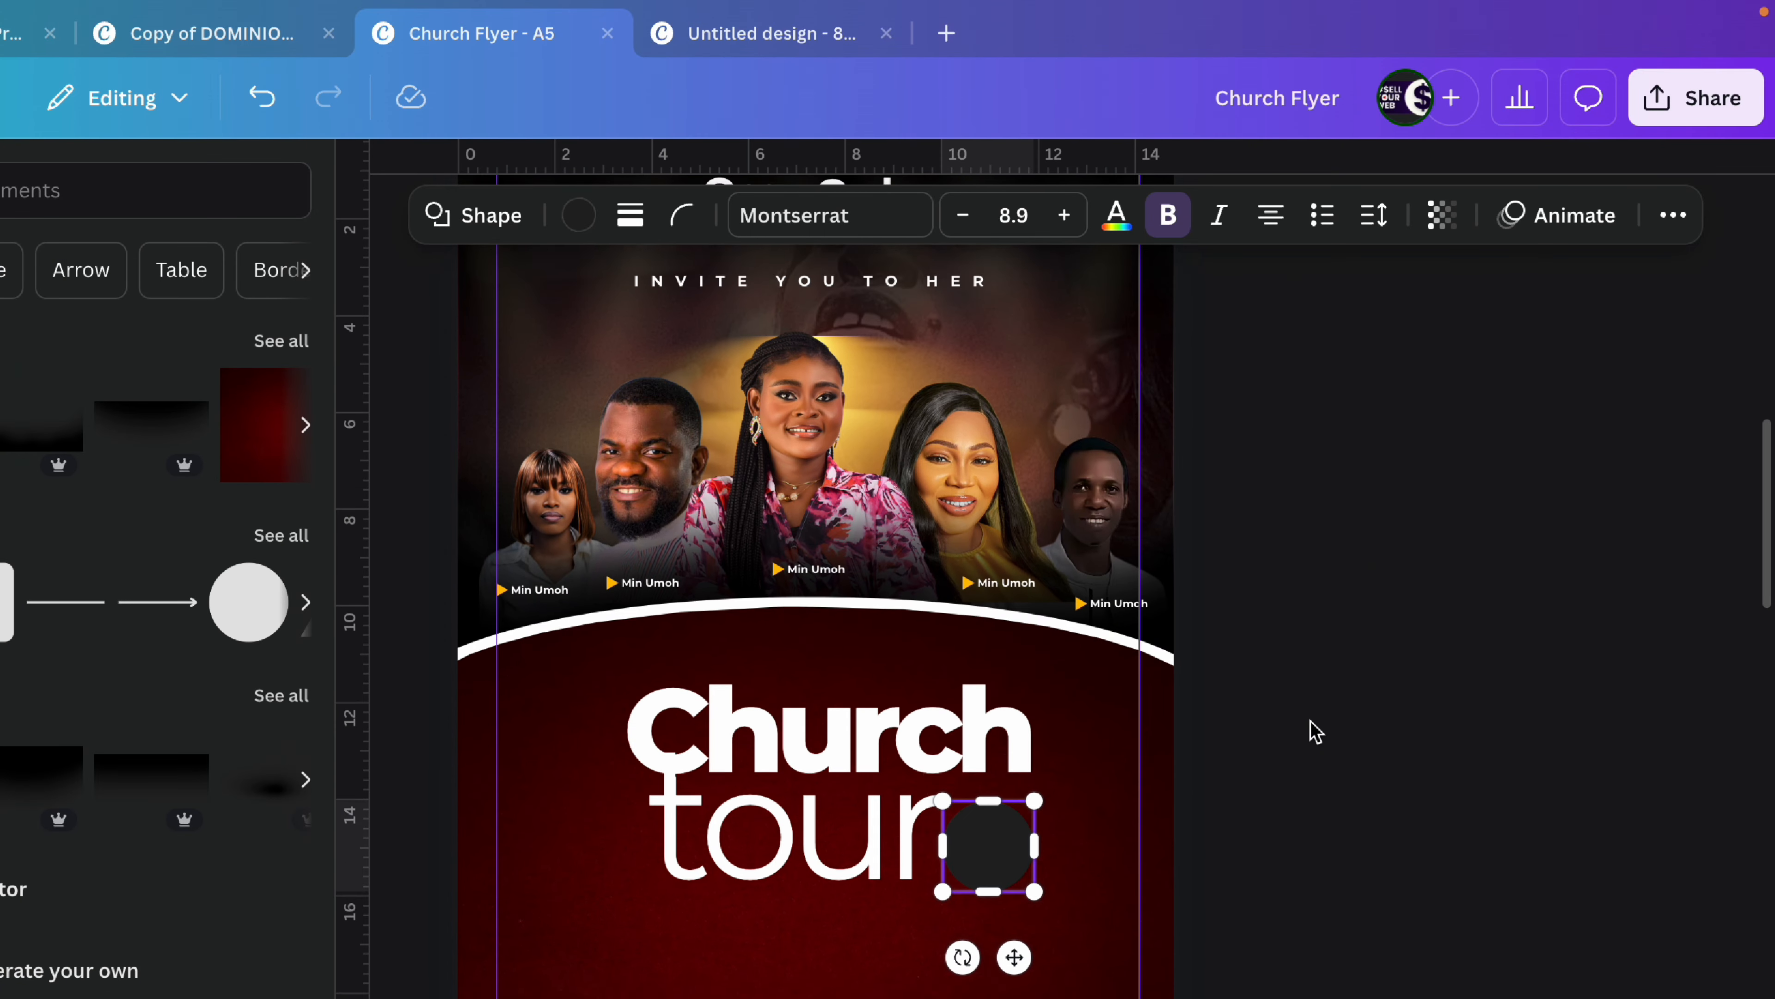
scroll(1311, 721, up, 1)
click(965, 764)
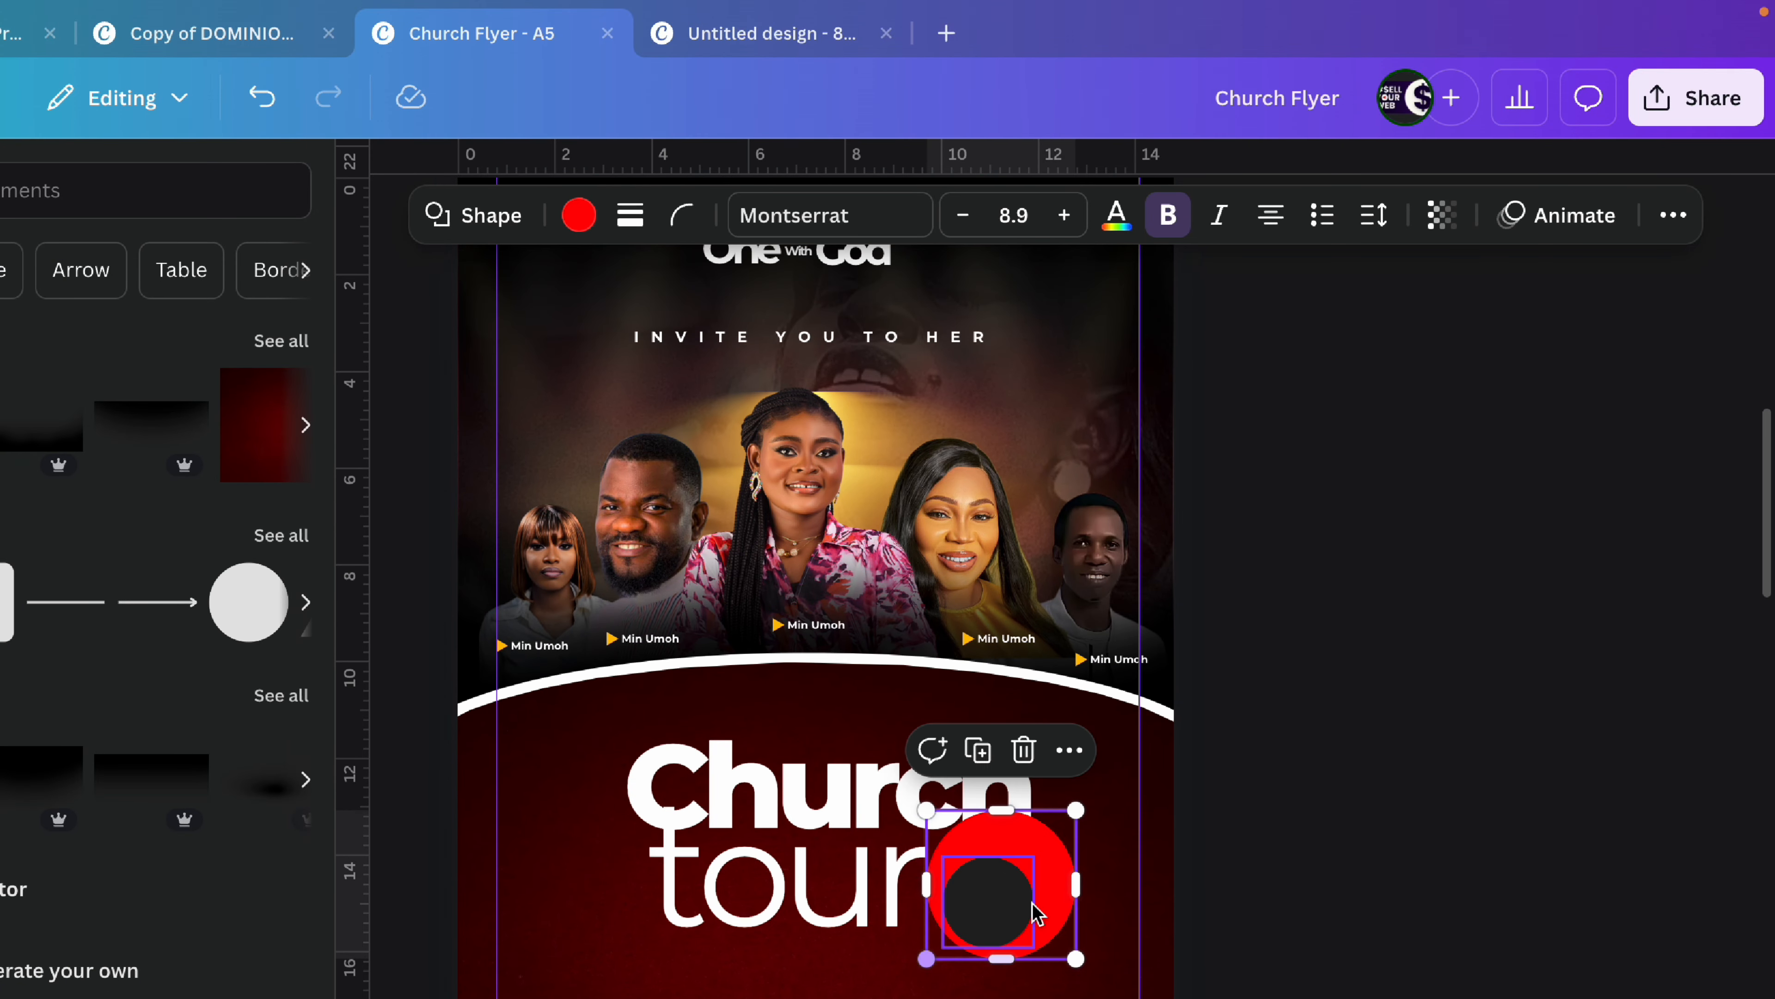
click(1022, 898)
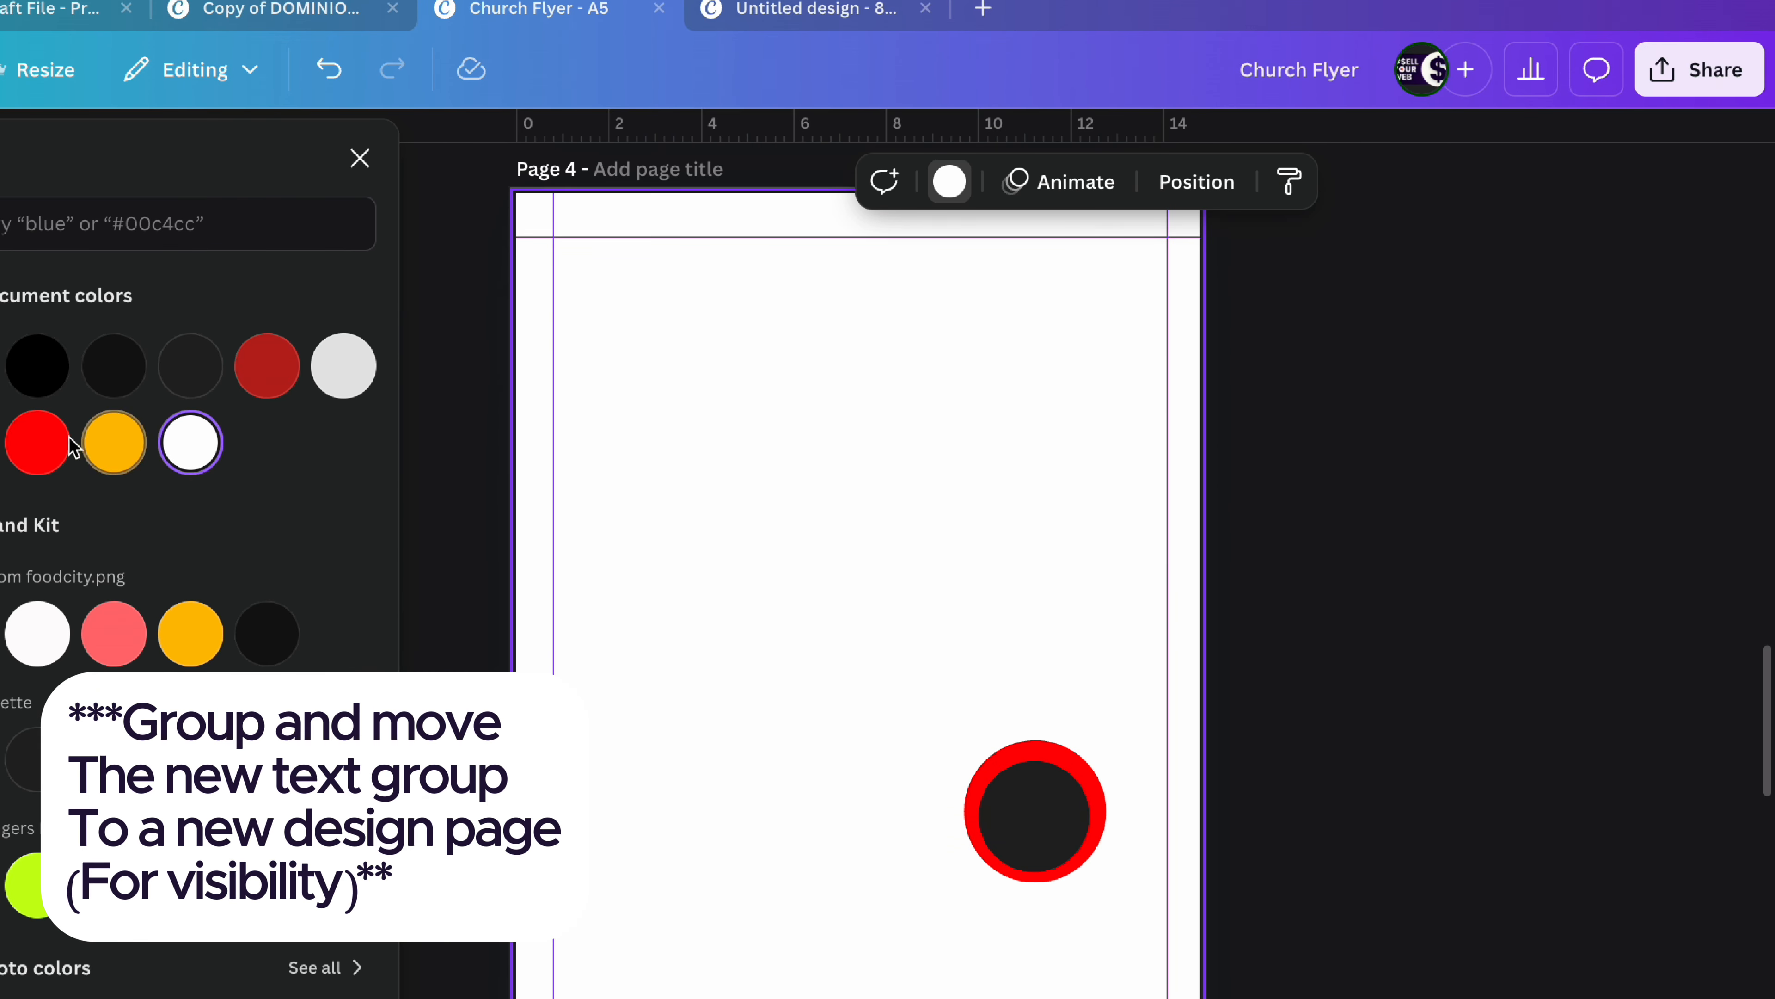
Step: Set the page 4 background to red and recolour the dark circle beside "tour" white
click(41, 442)
drag(934, 766, 923, 678)
click(1073, 731)
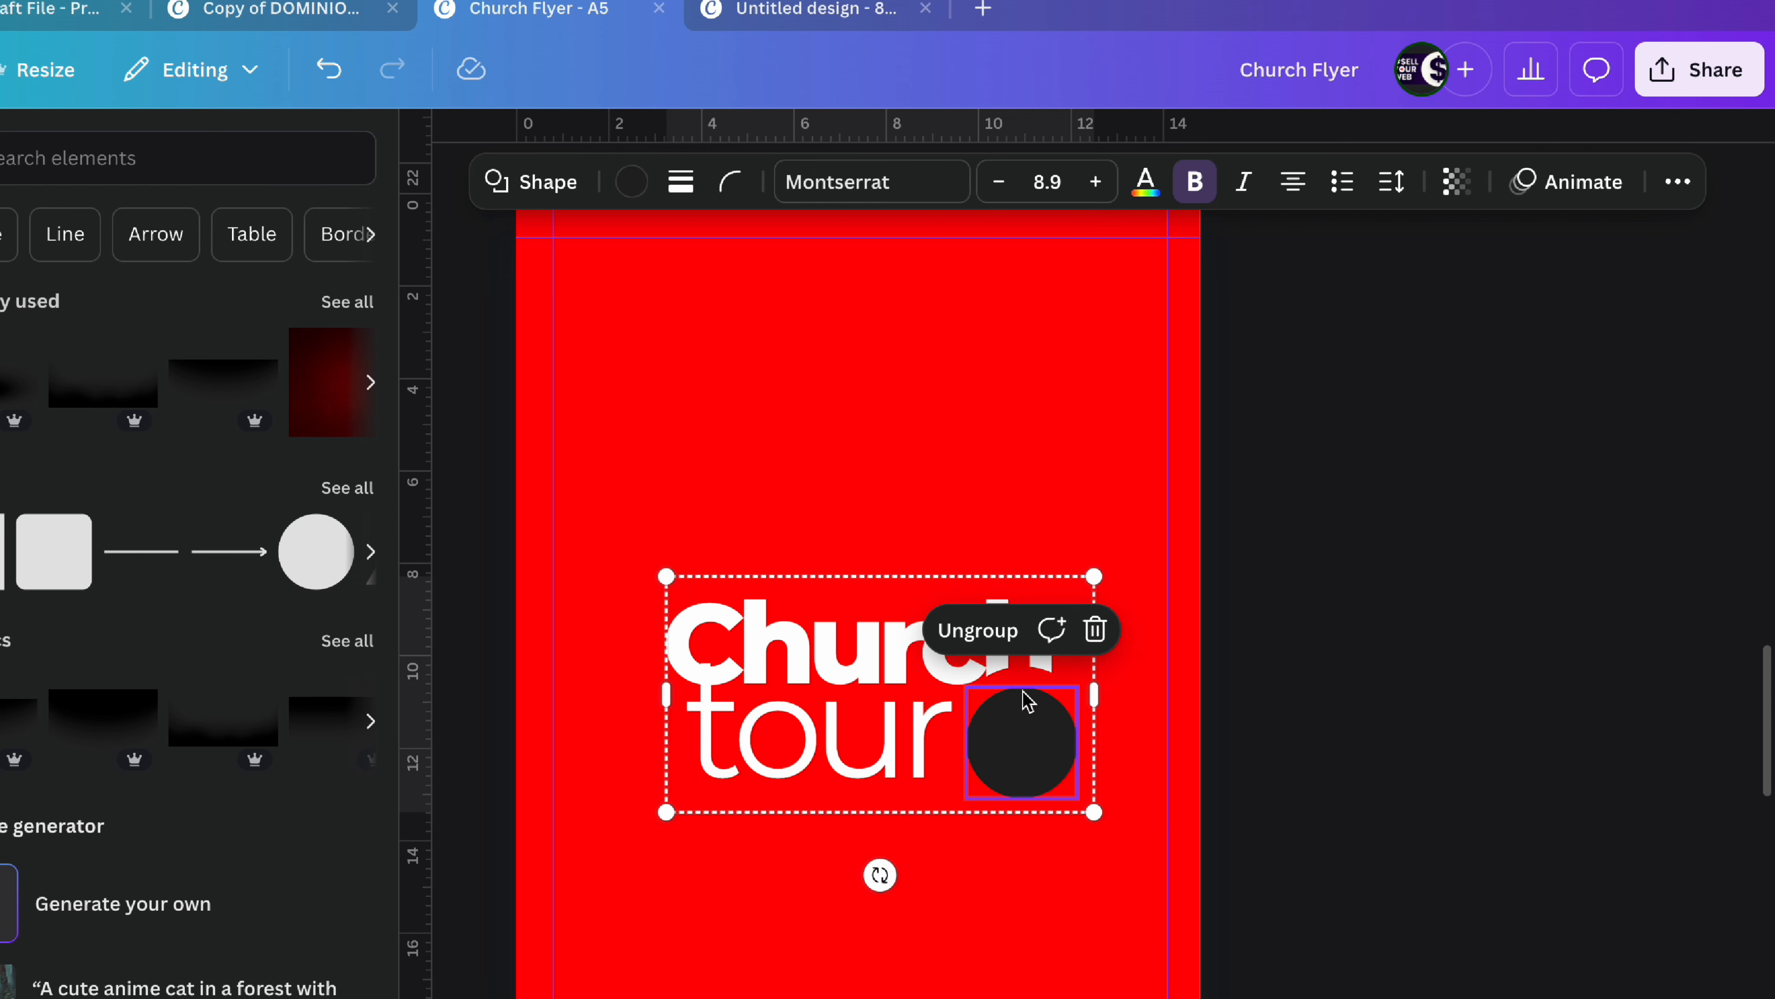
click(634, 180)
click(266, 442)
Step: Add the text "2.0" in dark red and centre it on the white circle
click(823, 487)
text(2.0)
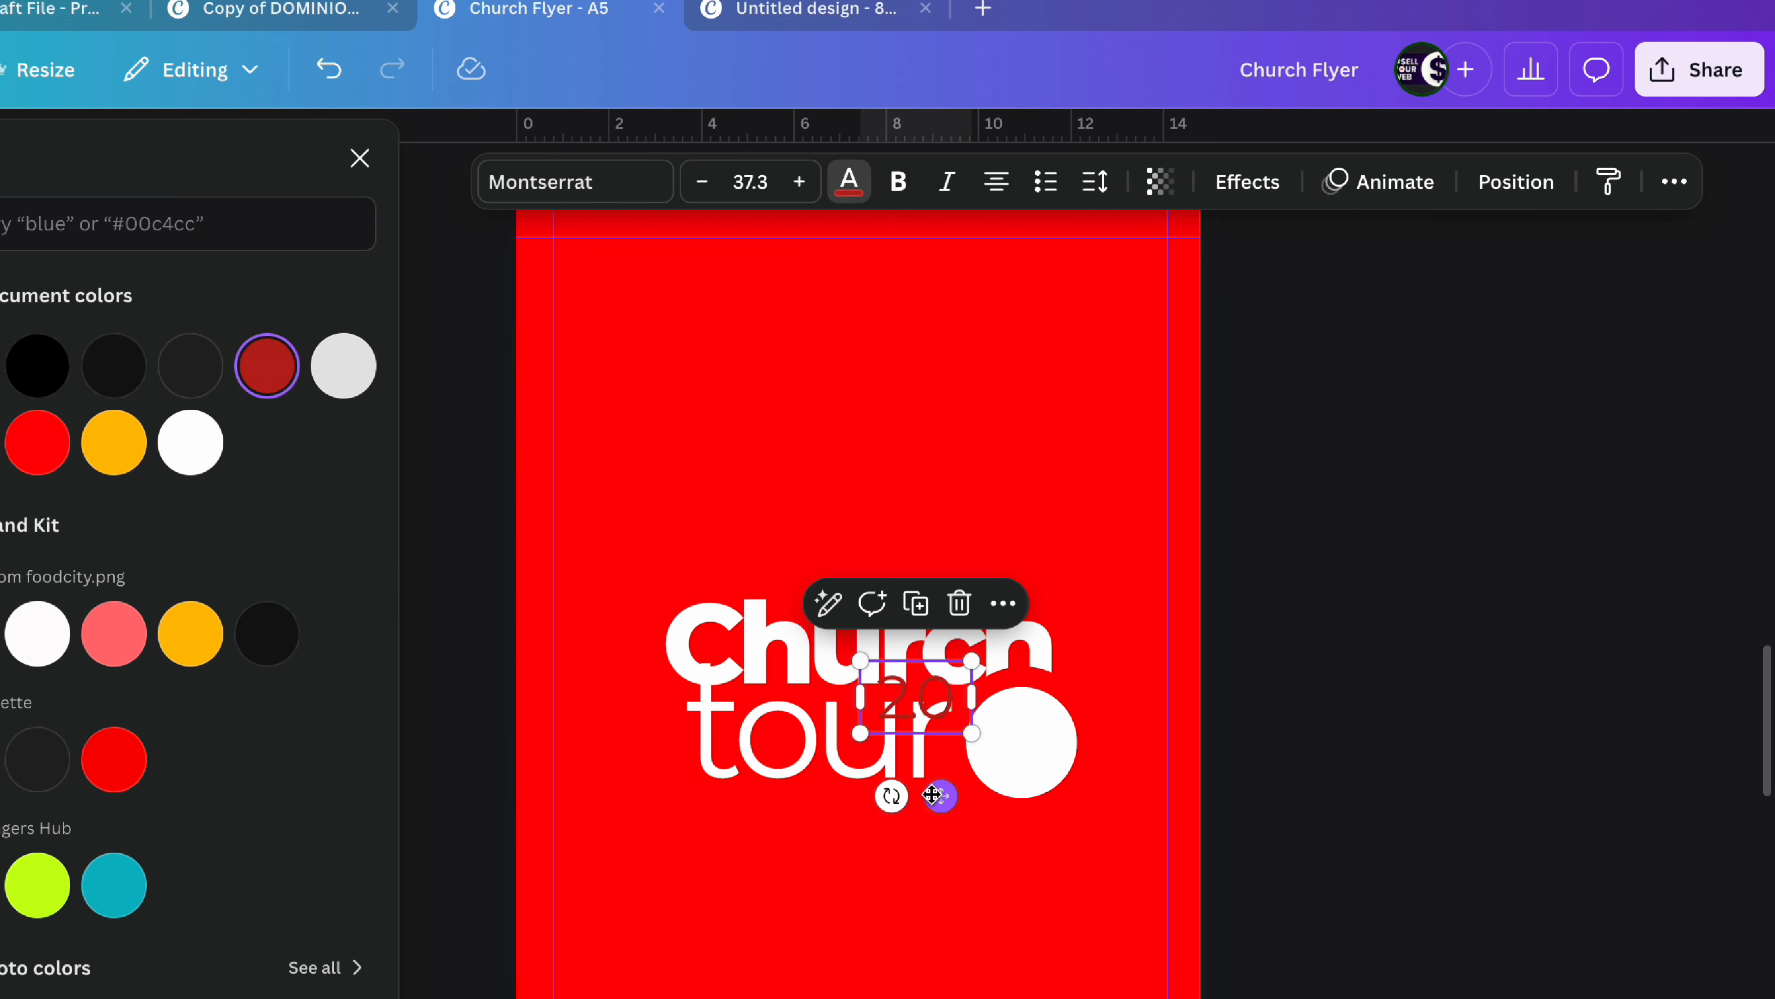
drag(939, 798, 1027, 838)
drag(952, 701, 1041, 745)
click(1143, 704)
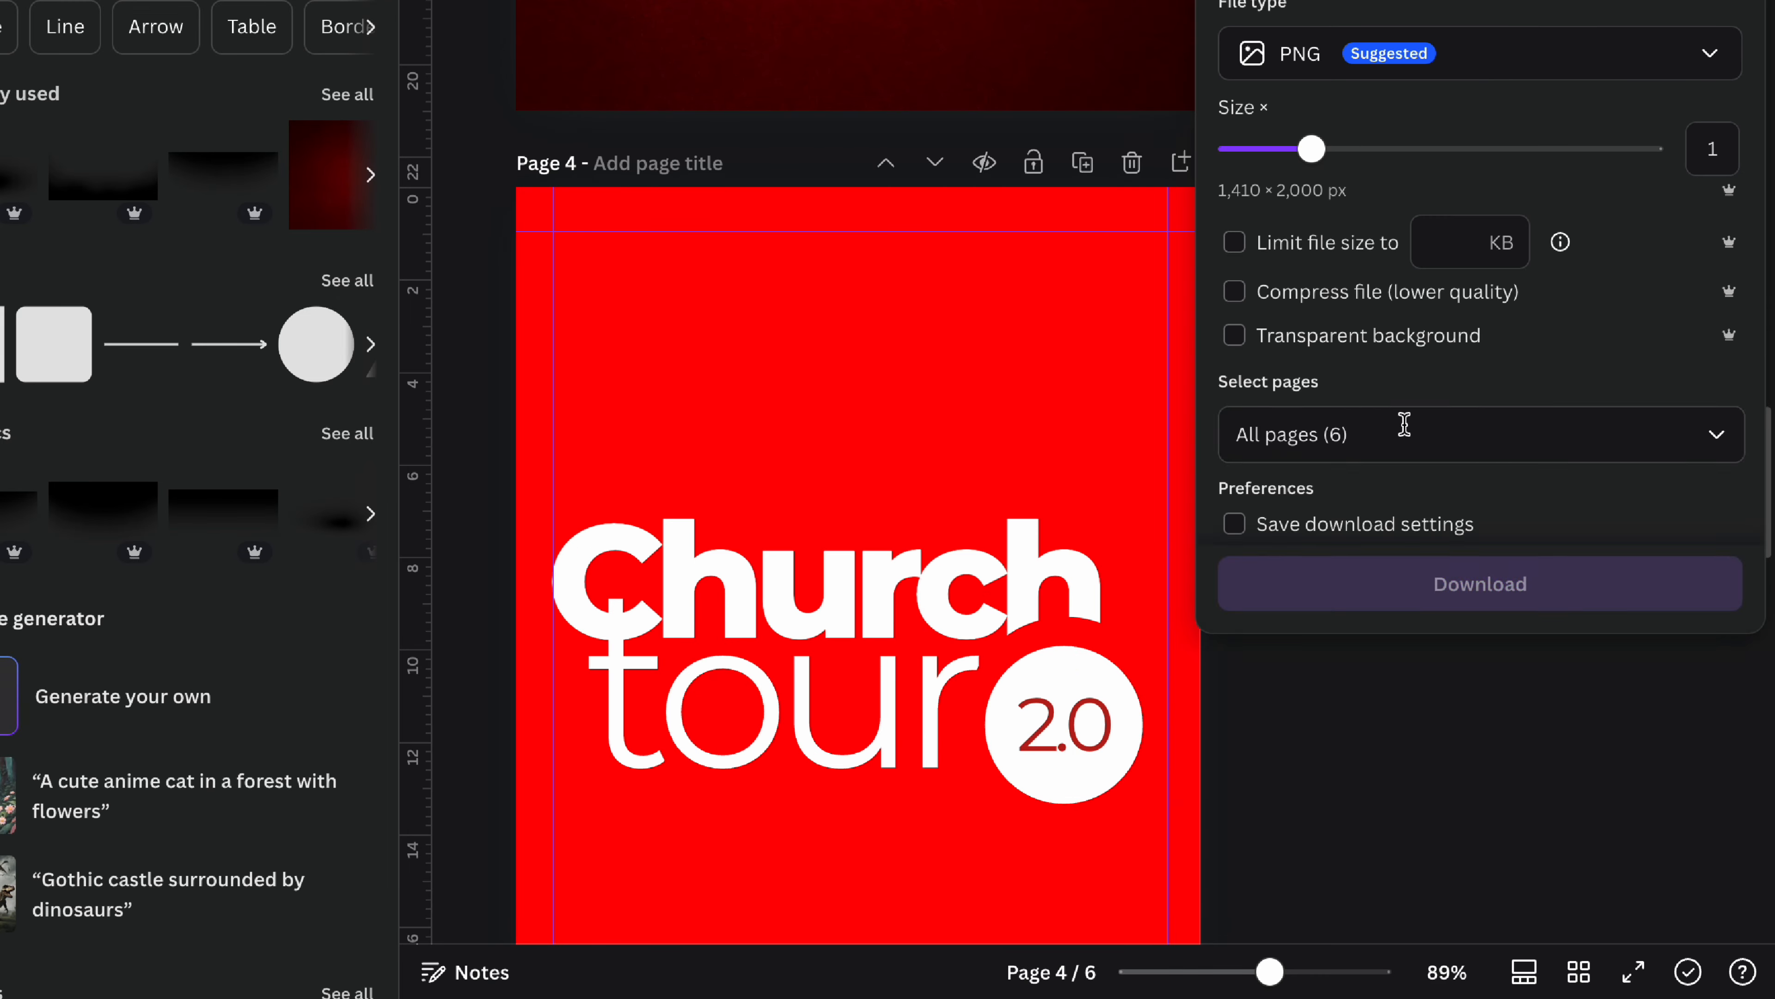
Step: Download only page 4, the red "Church tour 2.0" page, as a PNG
click(1400, 425)
click(1388, 512)
click(1368, 578)
click(1391, 863)
click(1405, 605)
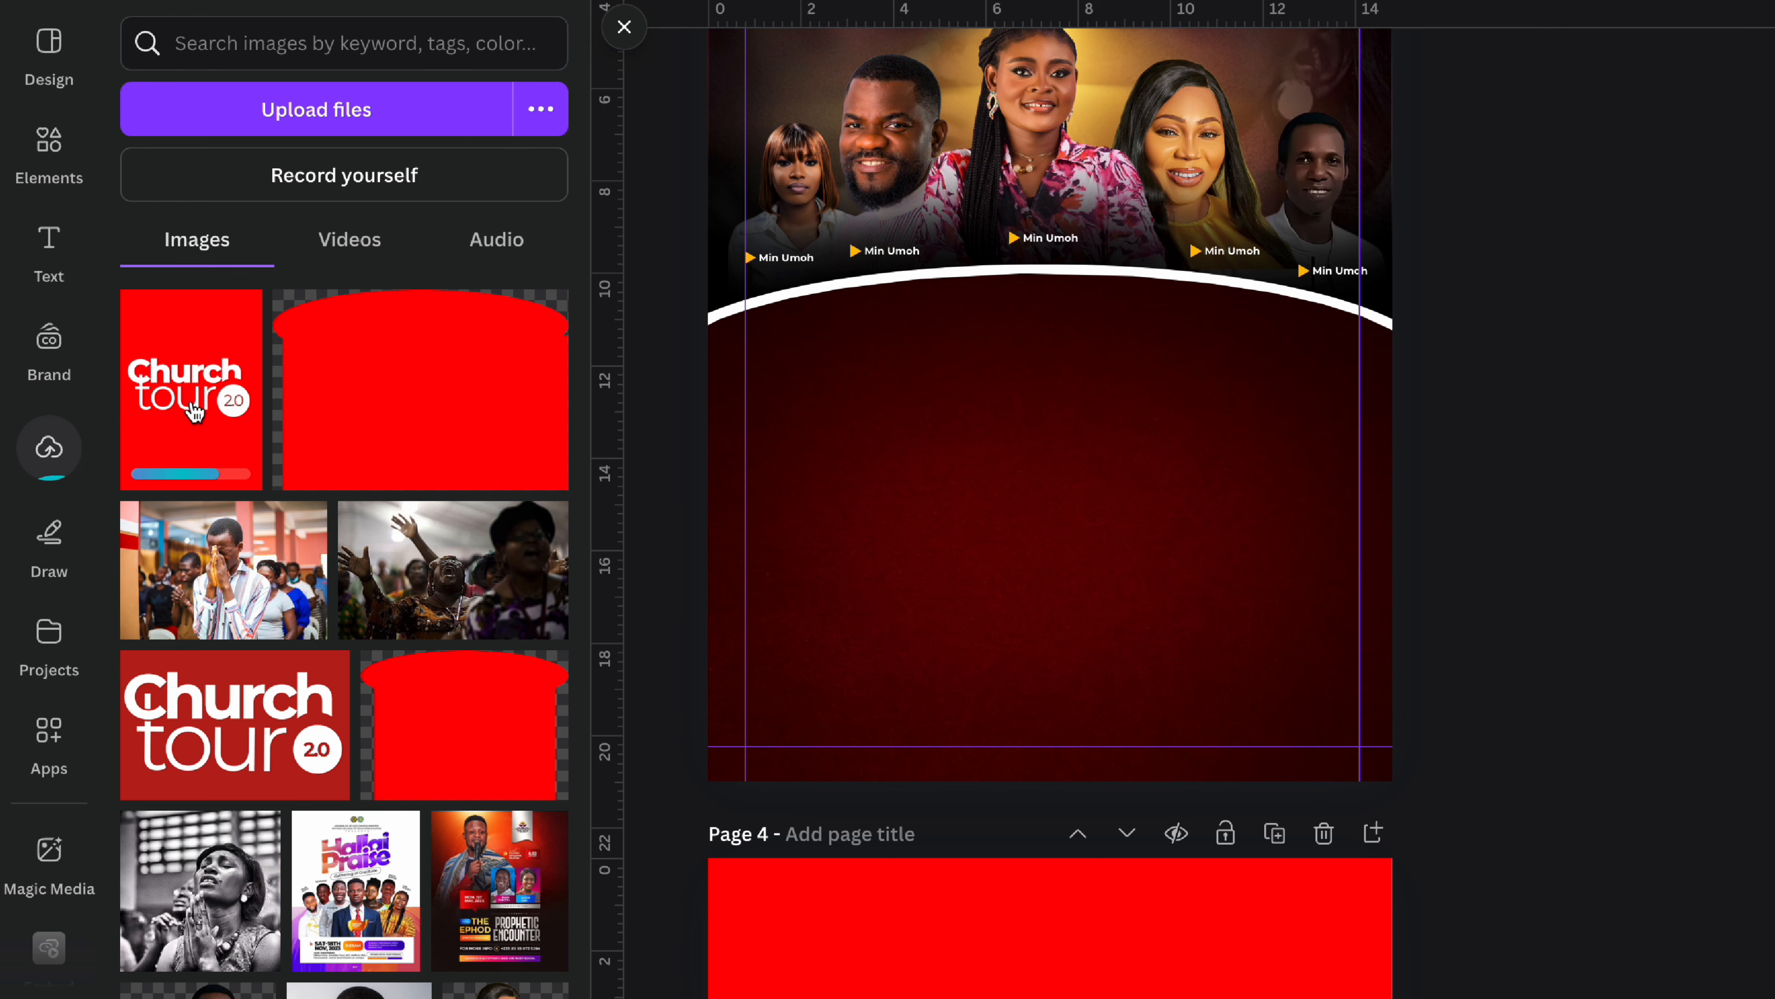
Step: Place the uploaded "Church tour 2.0" image on page 2 without its background and apply the Mustard duotone
click(210, 412)
click(1730, 416)
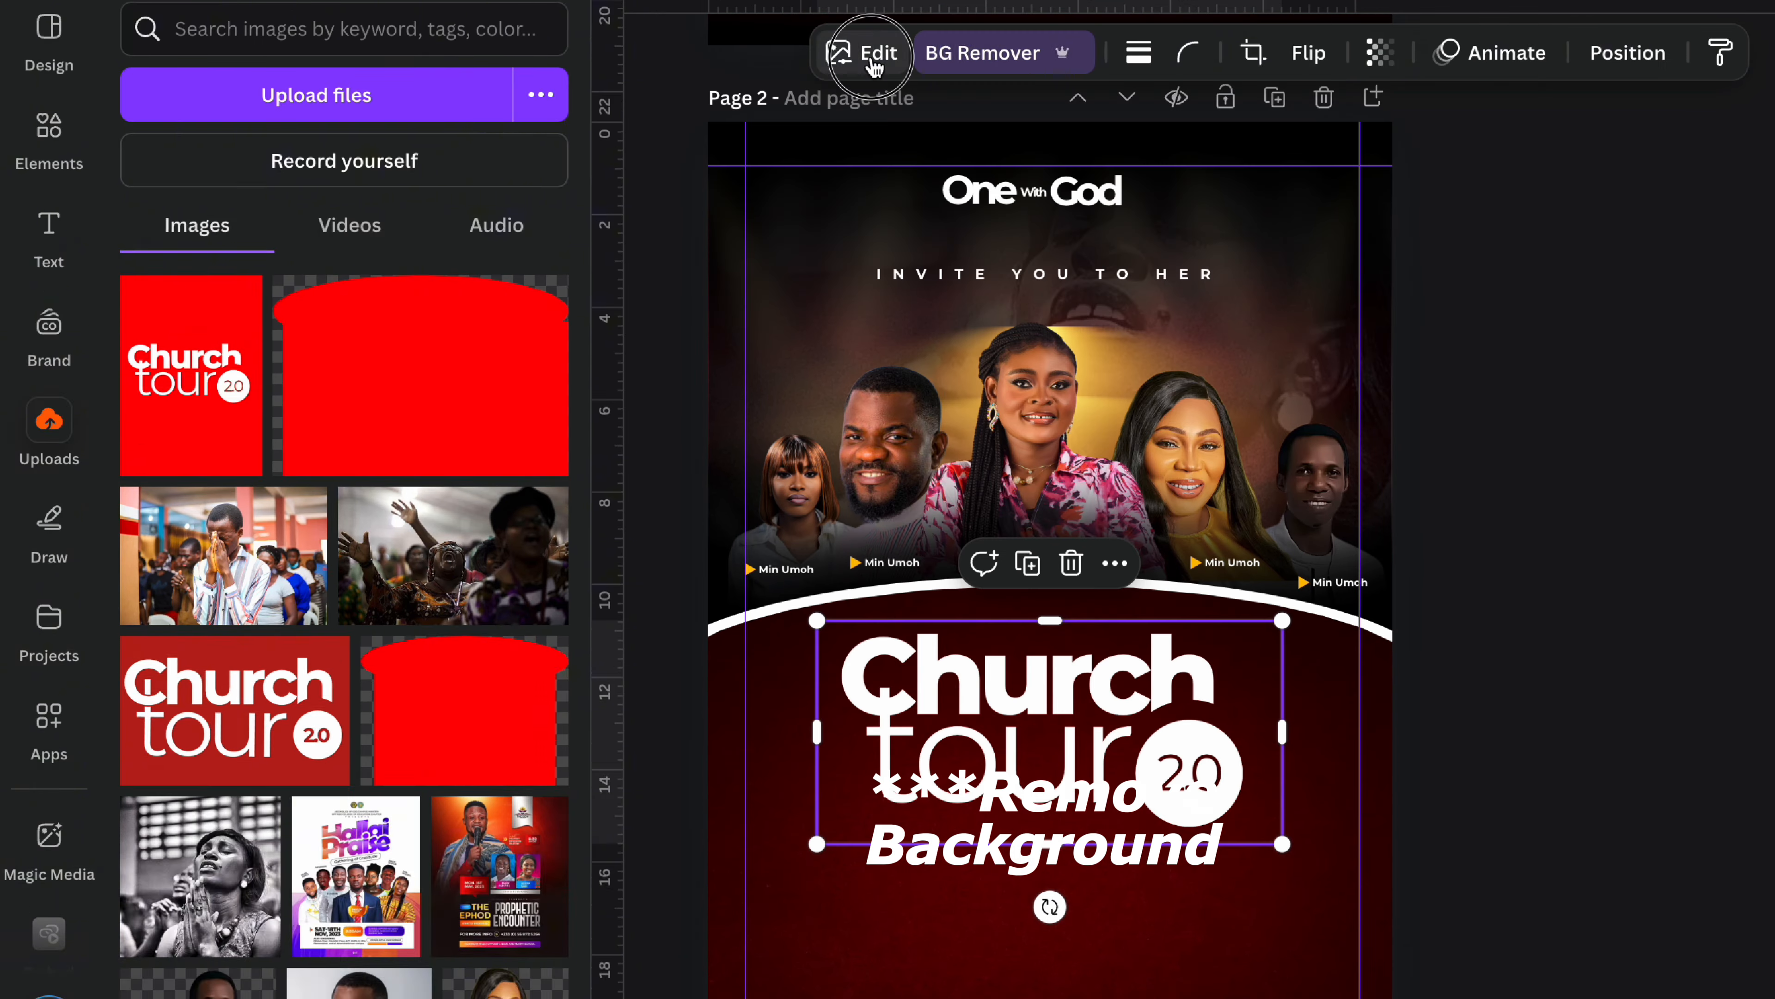
click(863, 52)
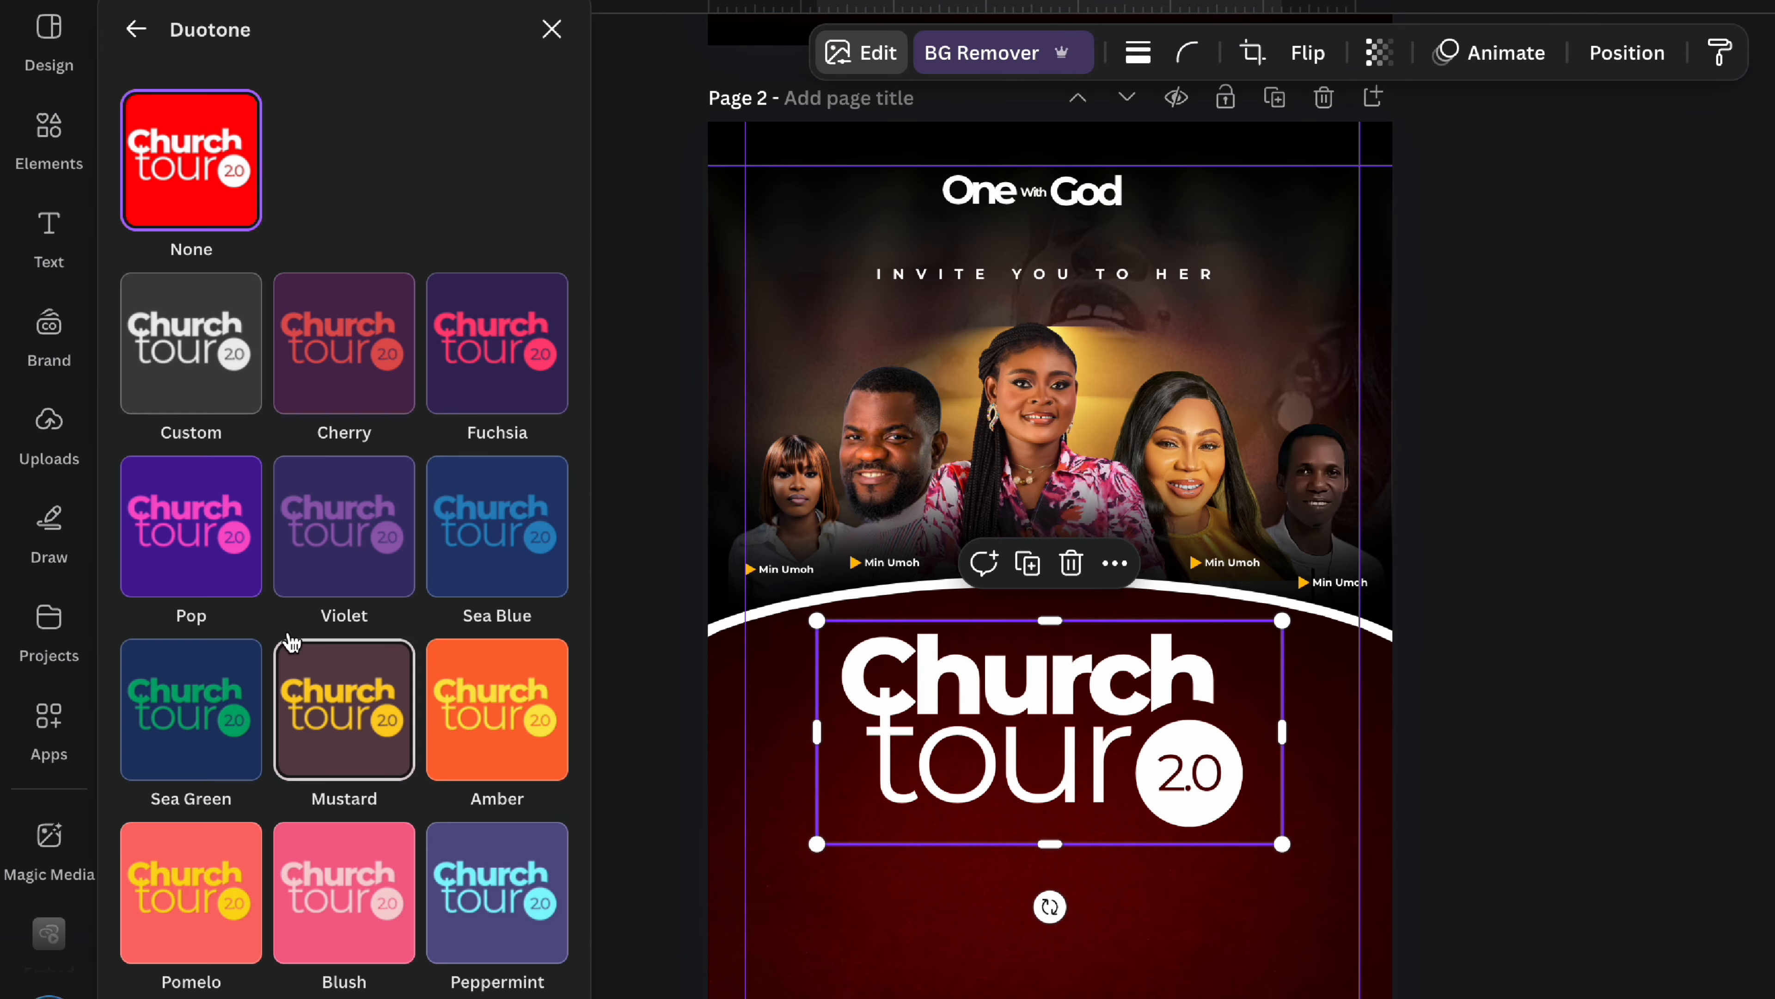
click(344, 709)
Step: Turn a copy of the title image black with a custom duotone and blur the whole image as a shadow
click(547, 849)
click(546, 919)
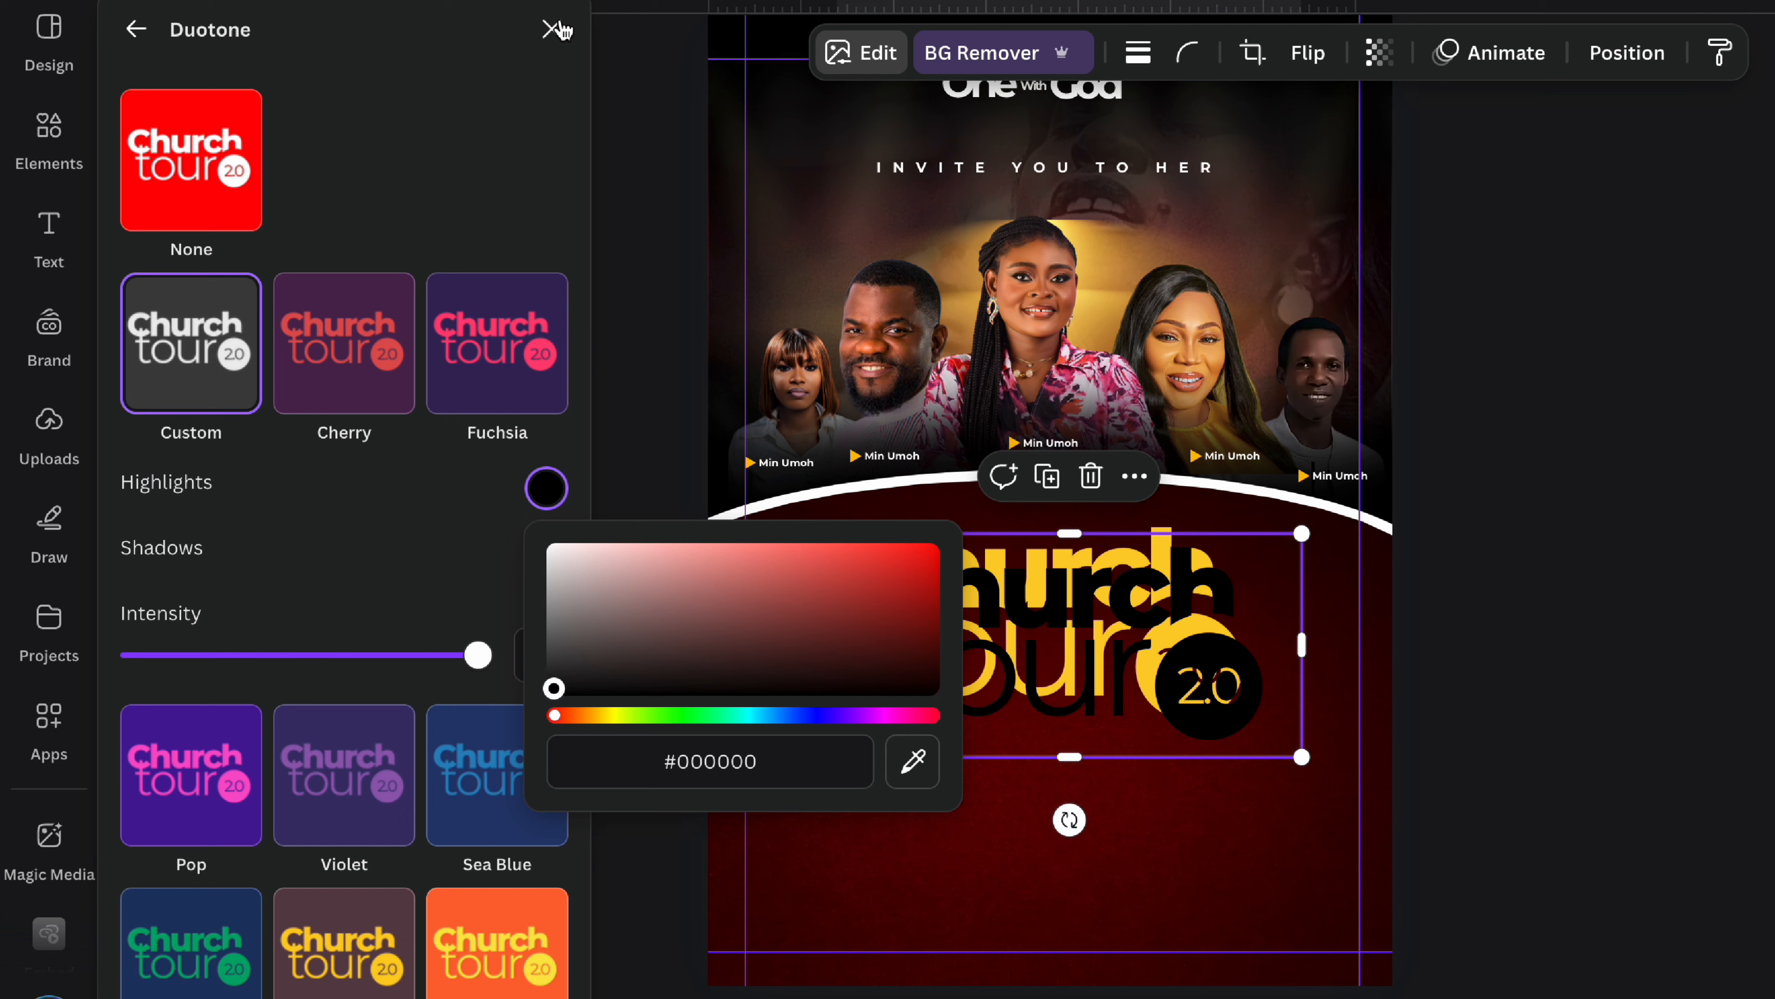
click(559, 29)
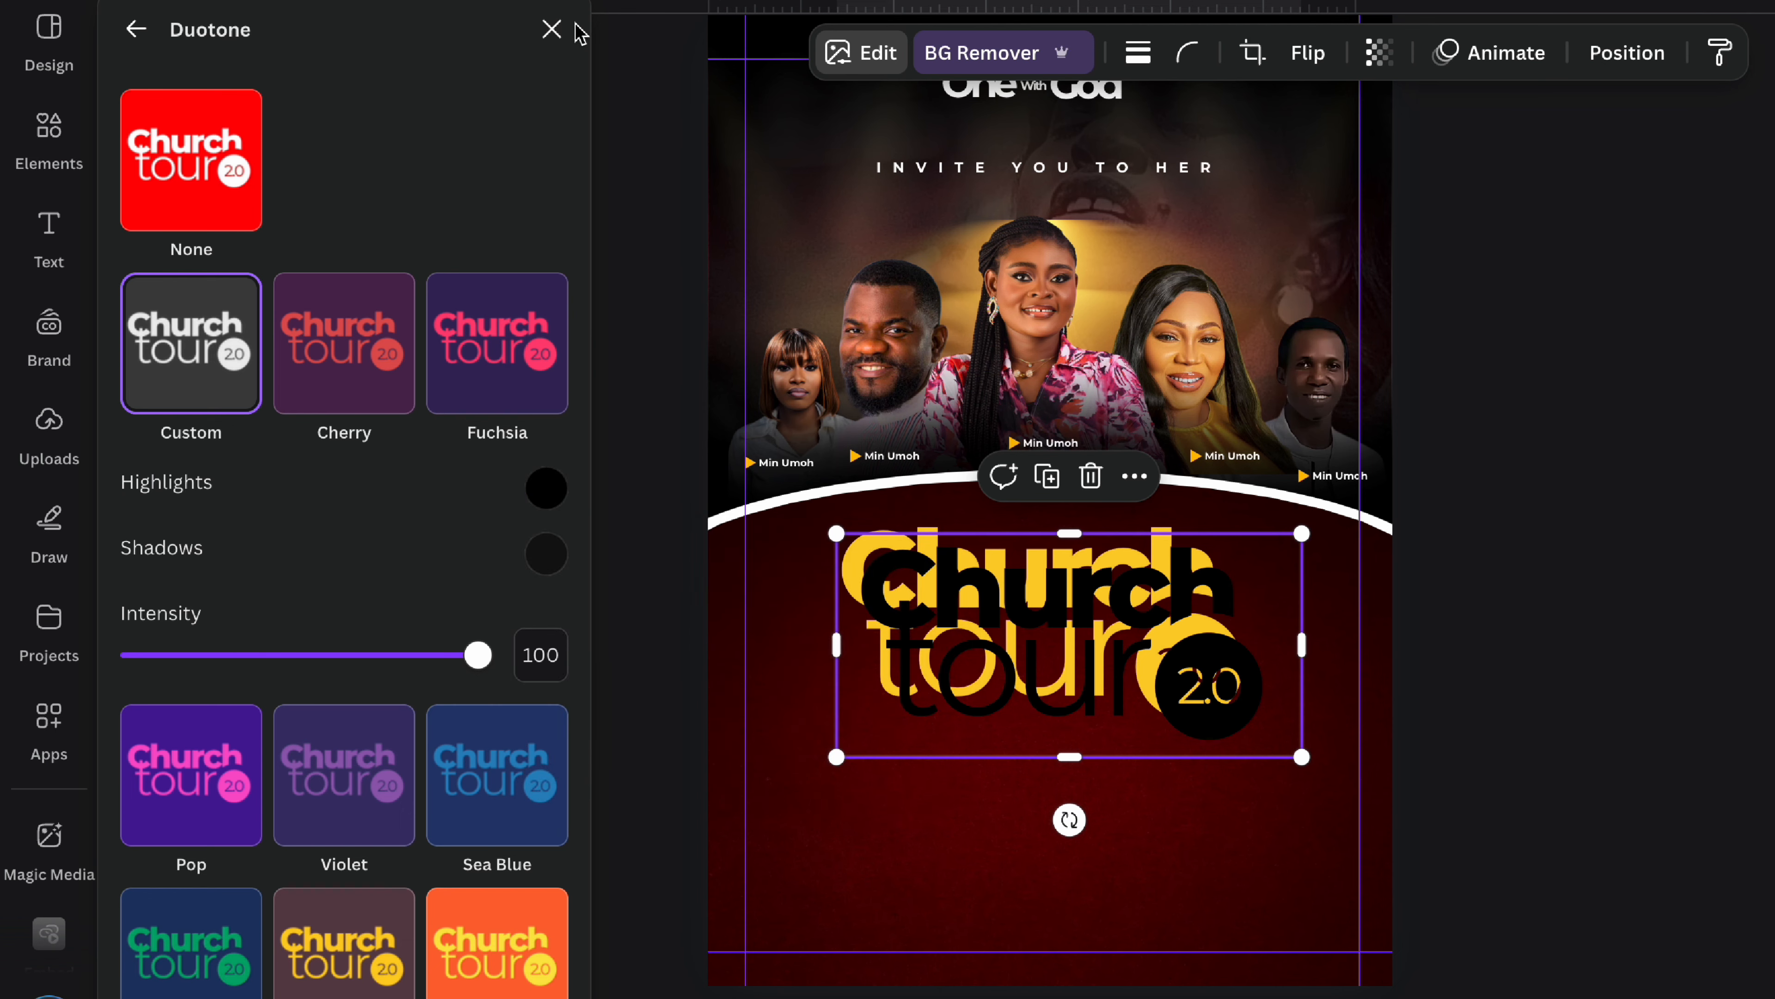
click(564, 29)
click(443, 750)
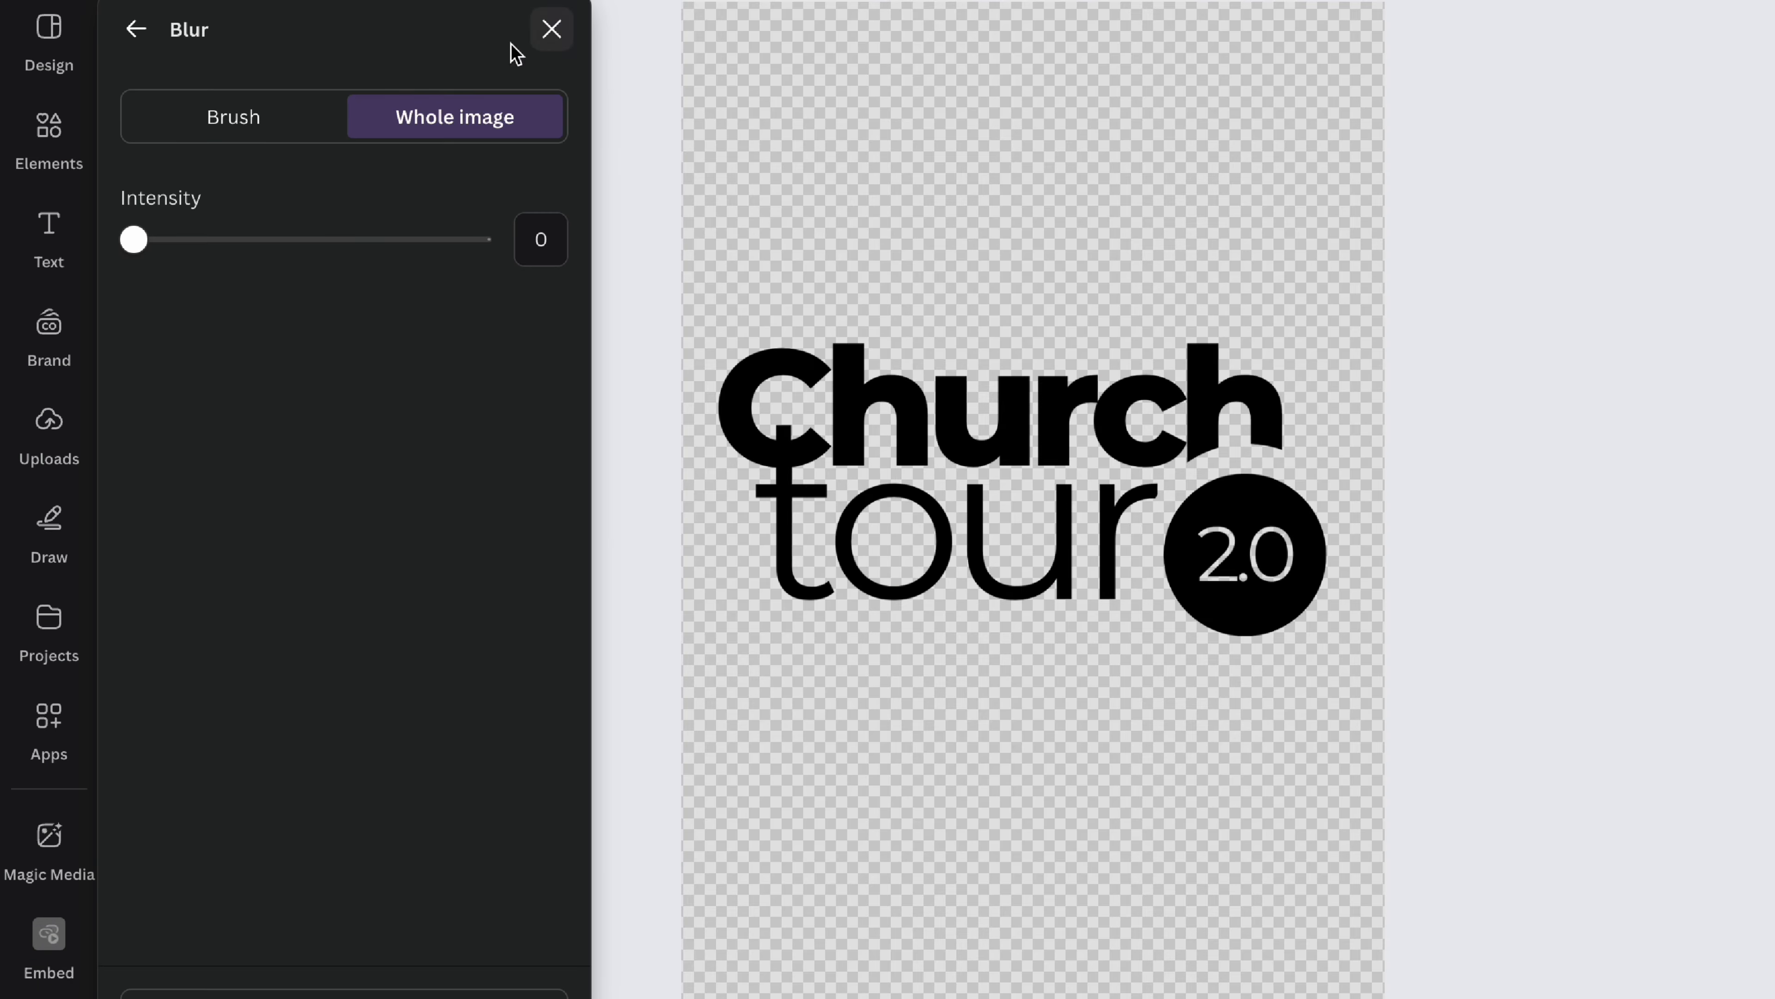
drag(131, 238, 380, 238)
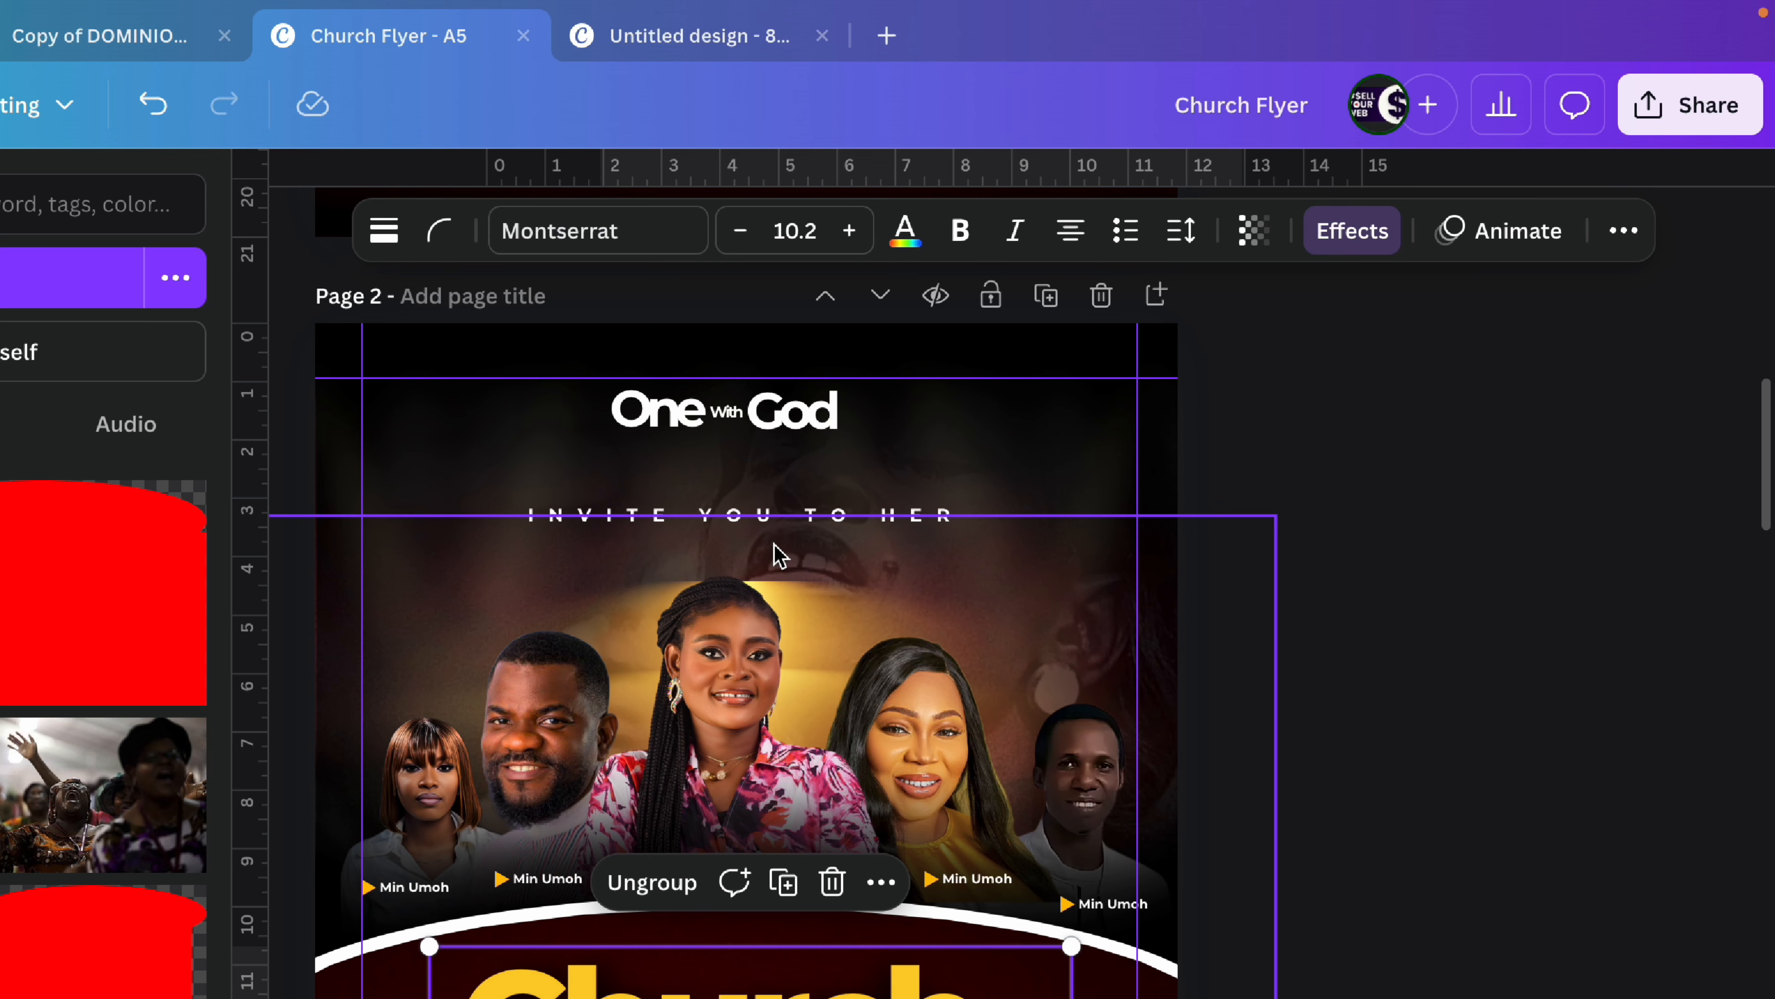
Step: Duplicate the "INVITE YOU TO HER" line below the title and change its text to "FEATURING:WORSHIP | TRANSFORMATION | HEALING"
click(765, 521)
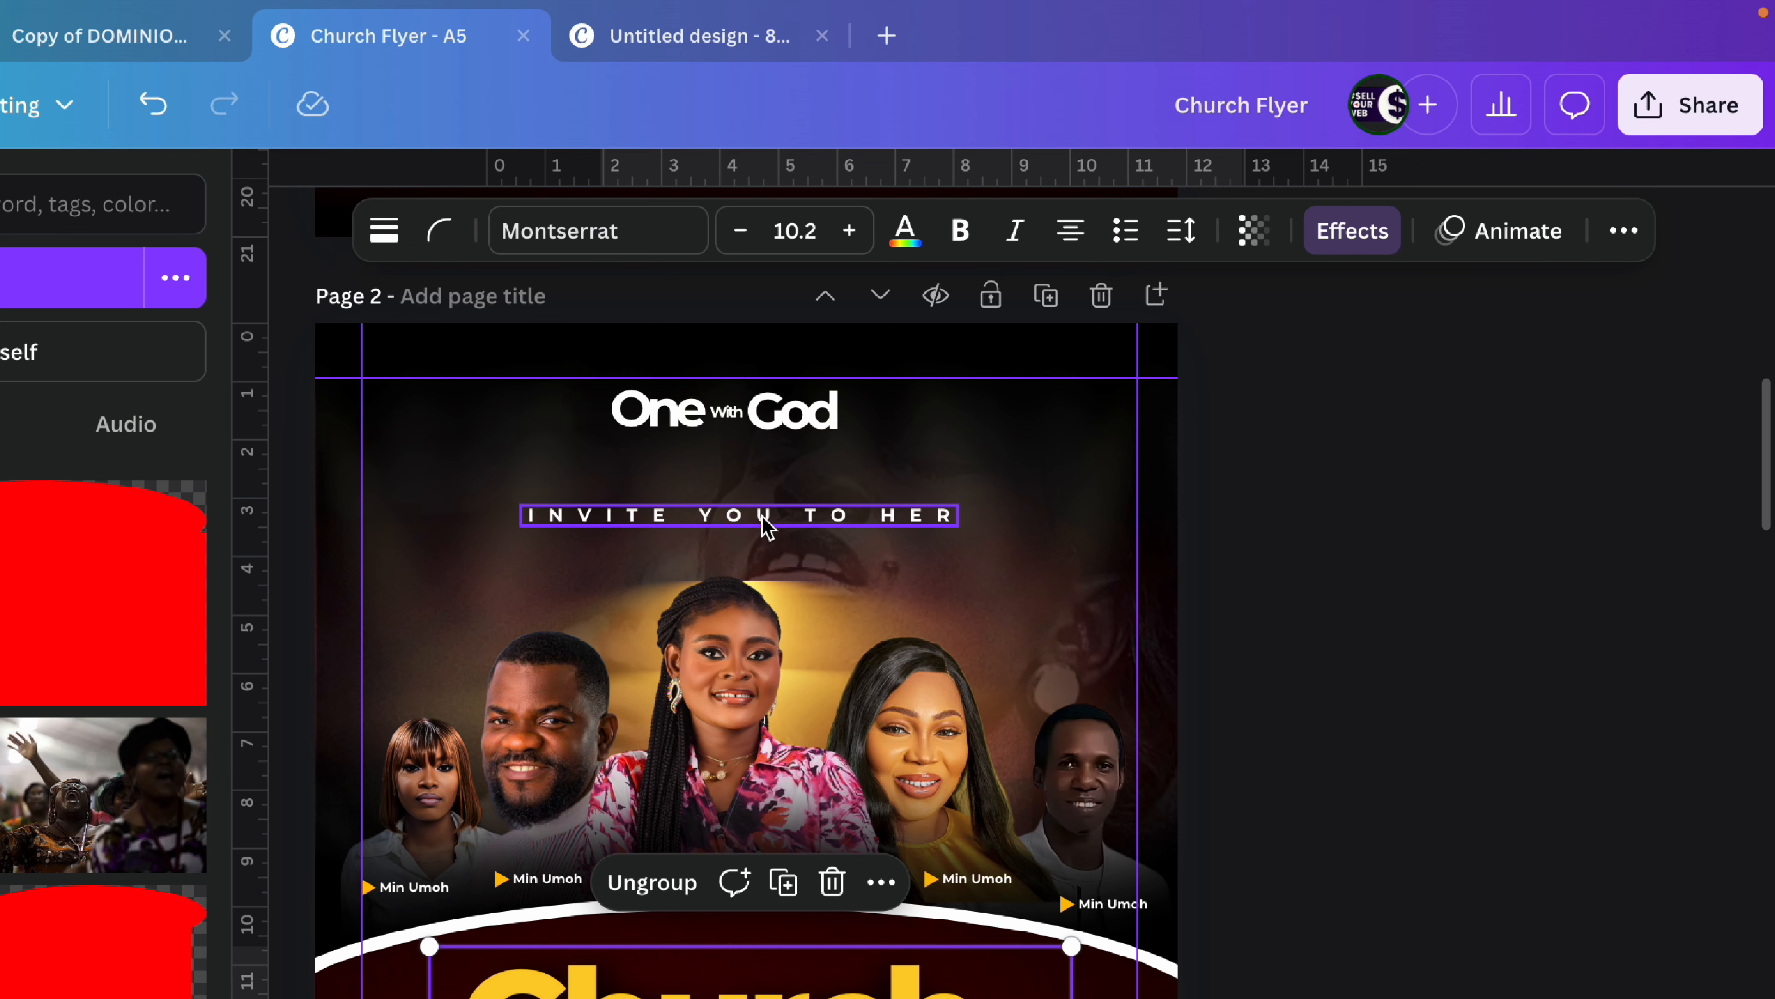
key(ctrl+d)
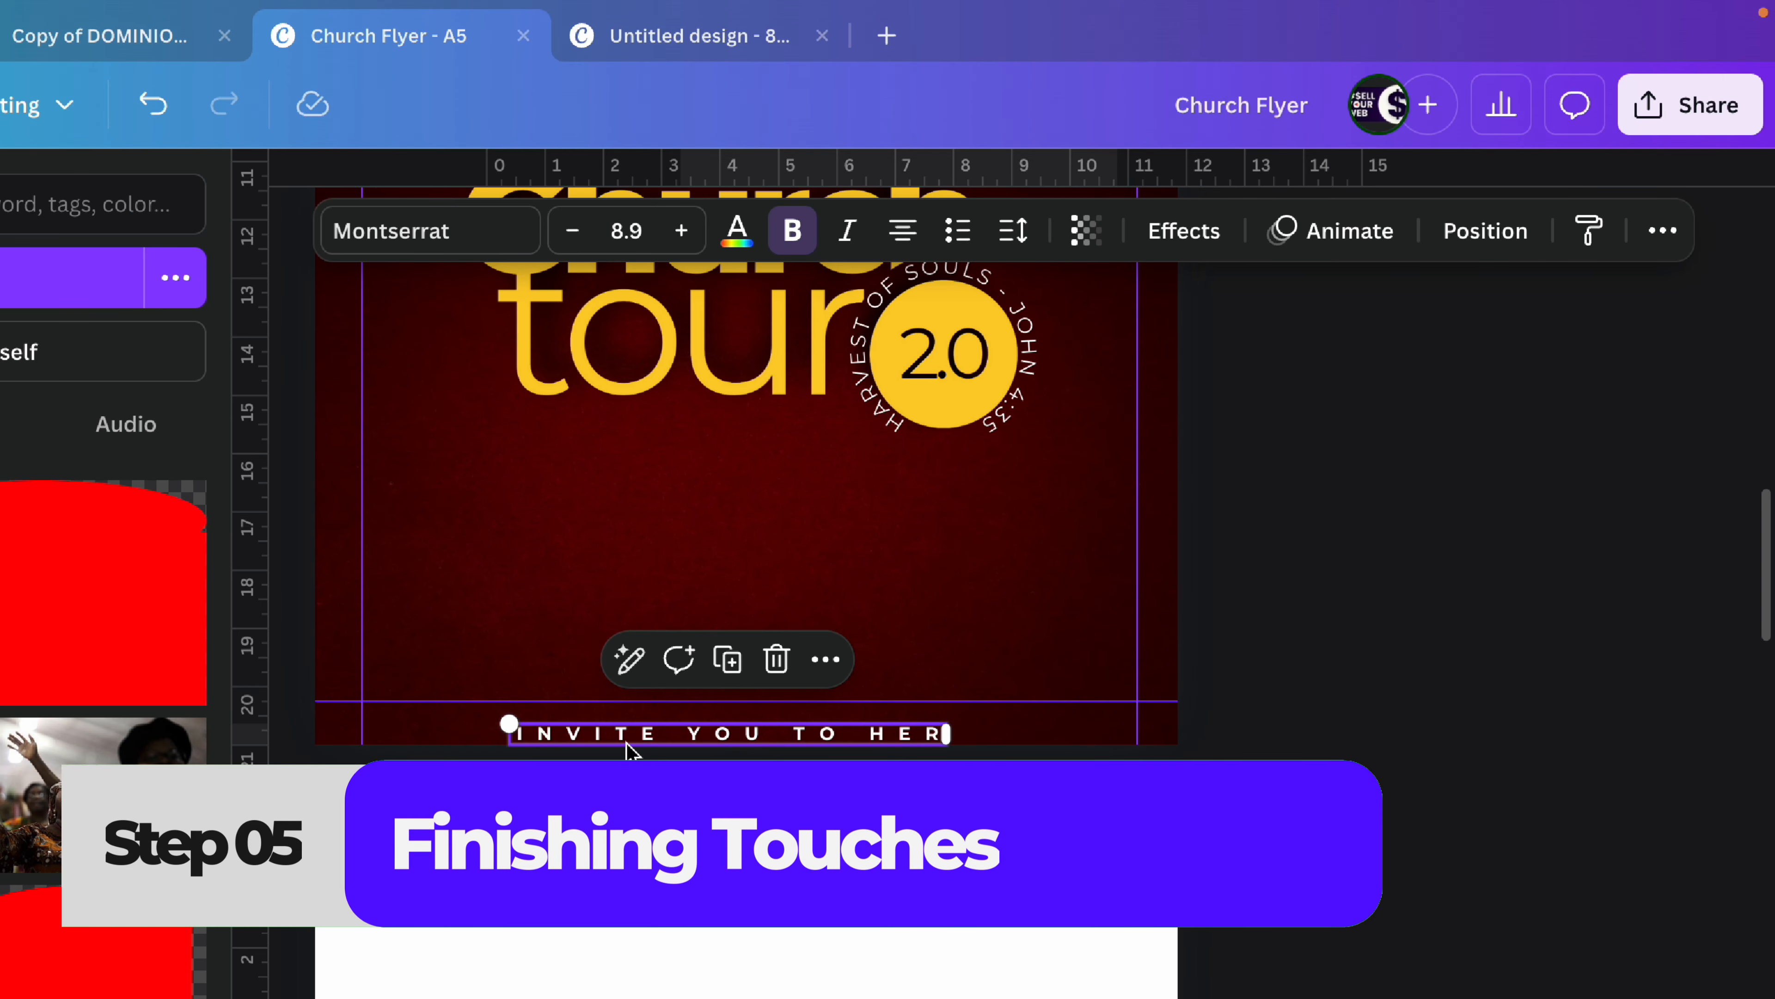
drag(603, 730, 602, 510)
click(1406, 615)
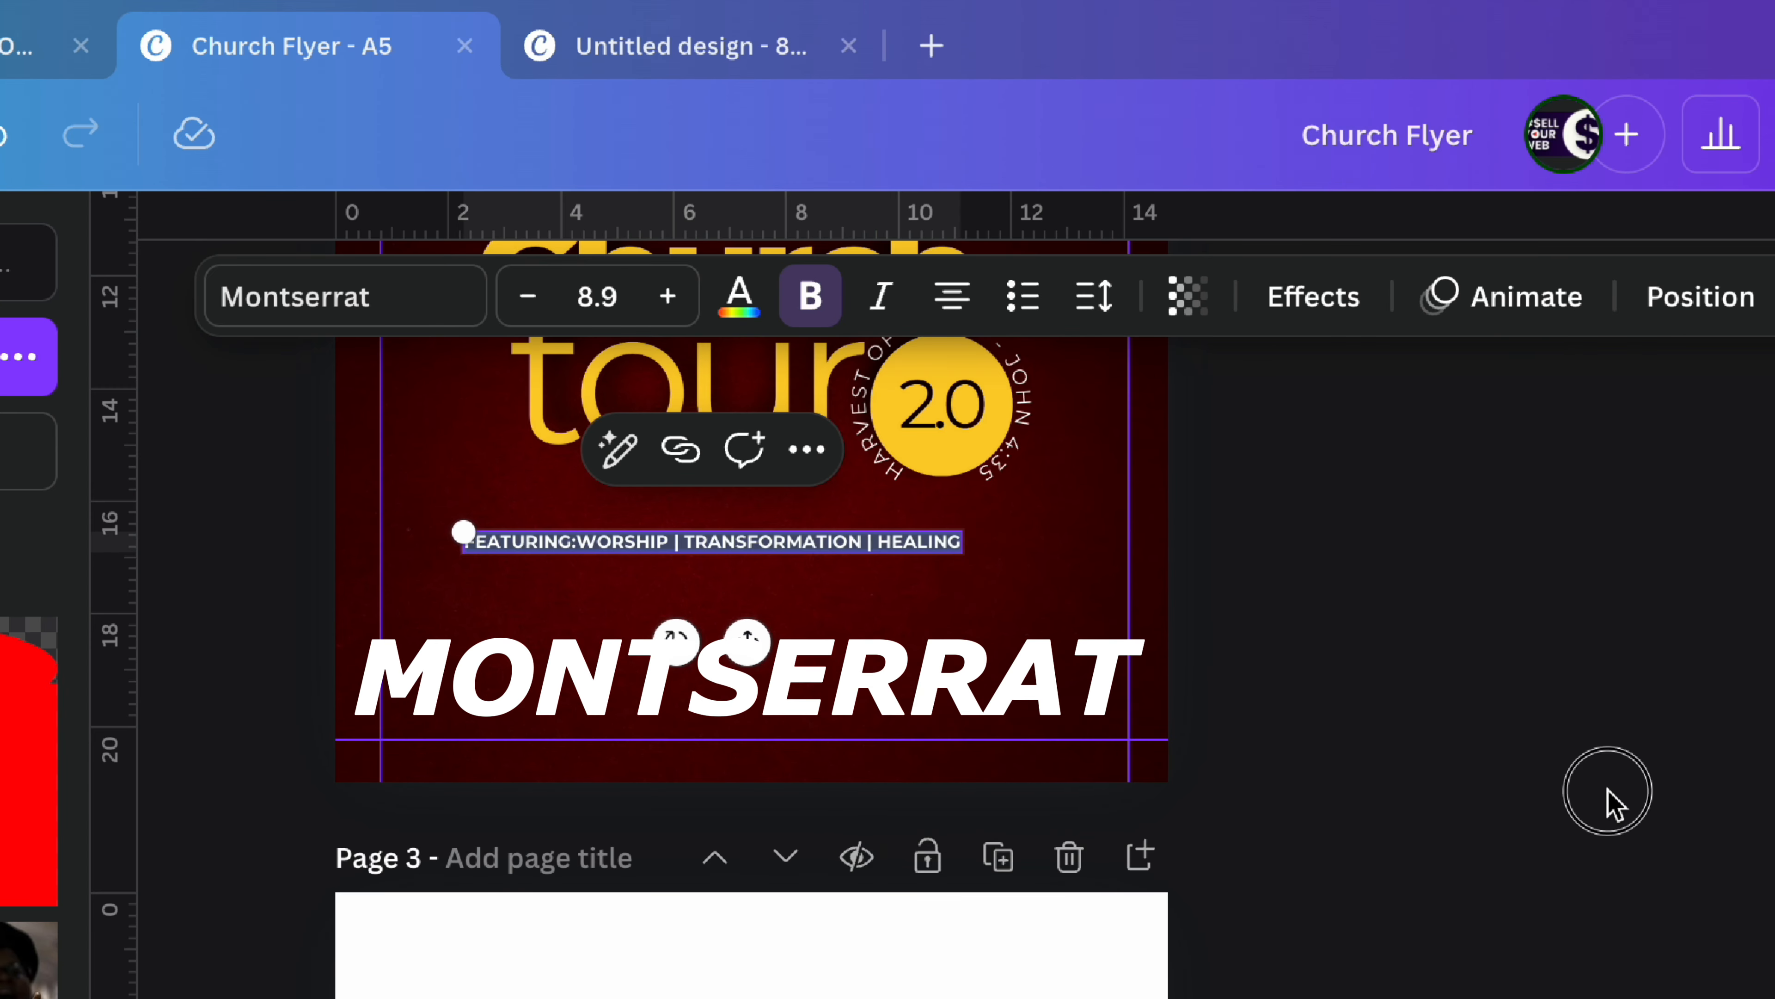
Step: Insert a space after "FEATURING:" and recolour that word yellow
click(594, 554)
click(581, 544)
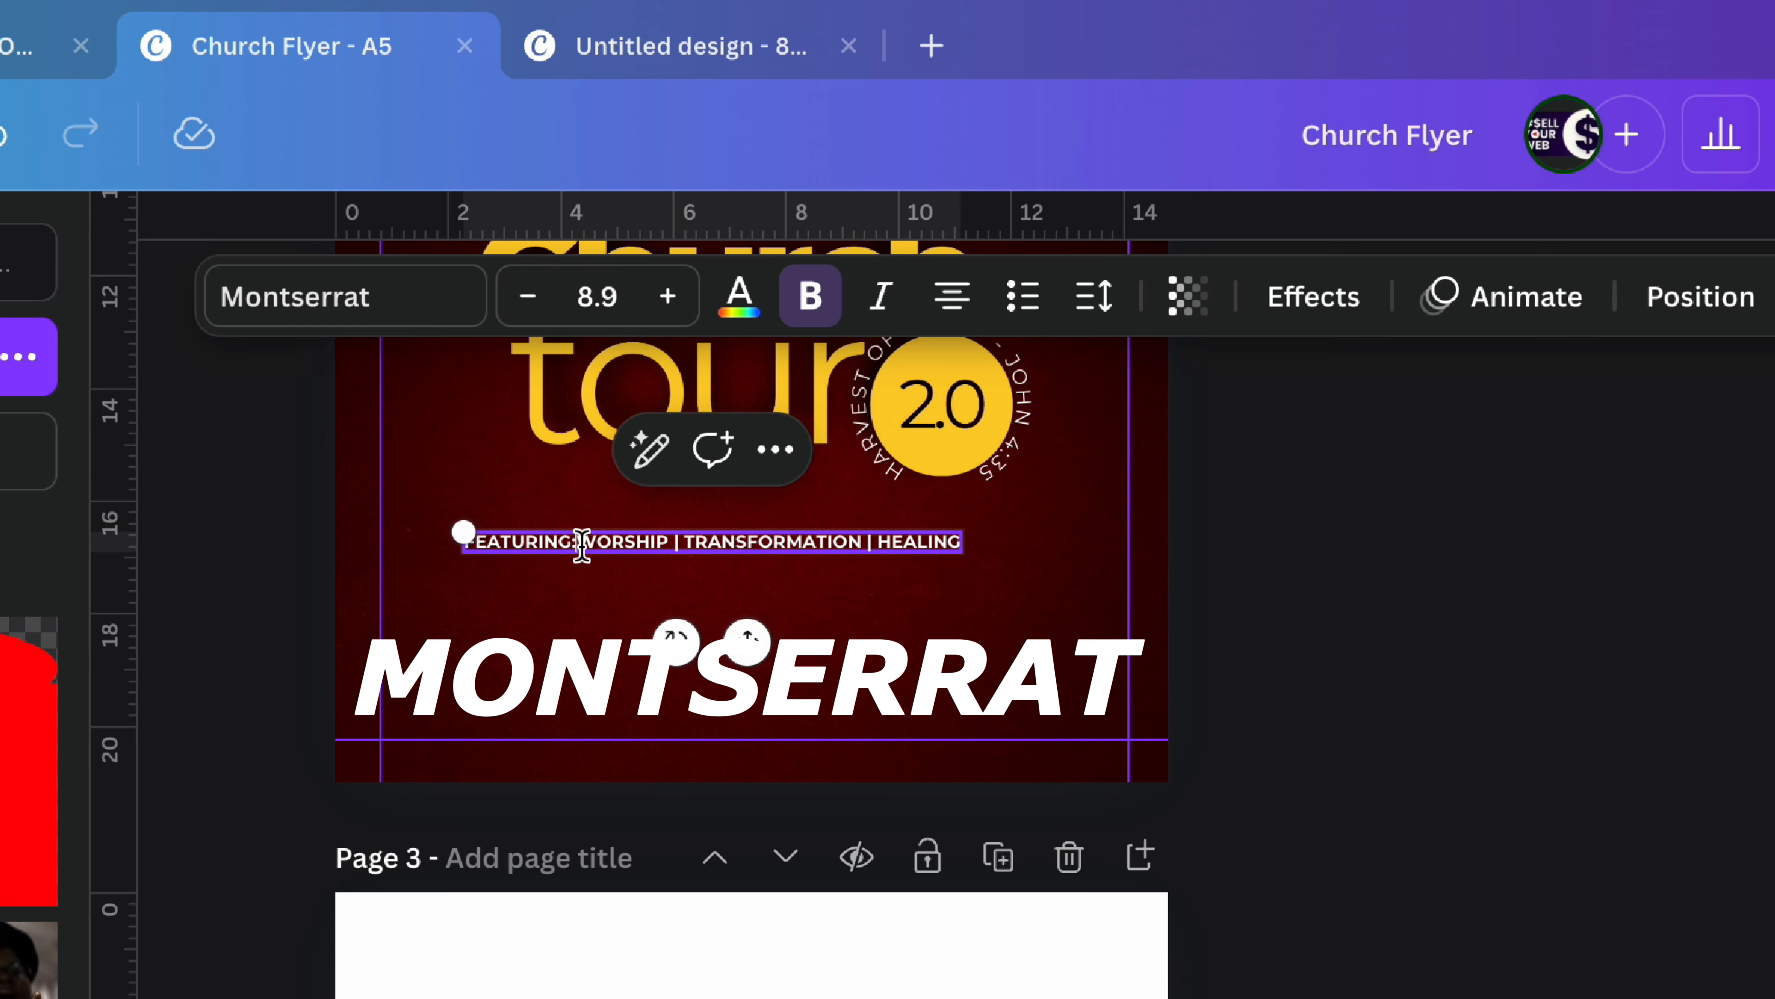
key(Left)
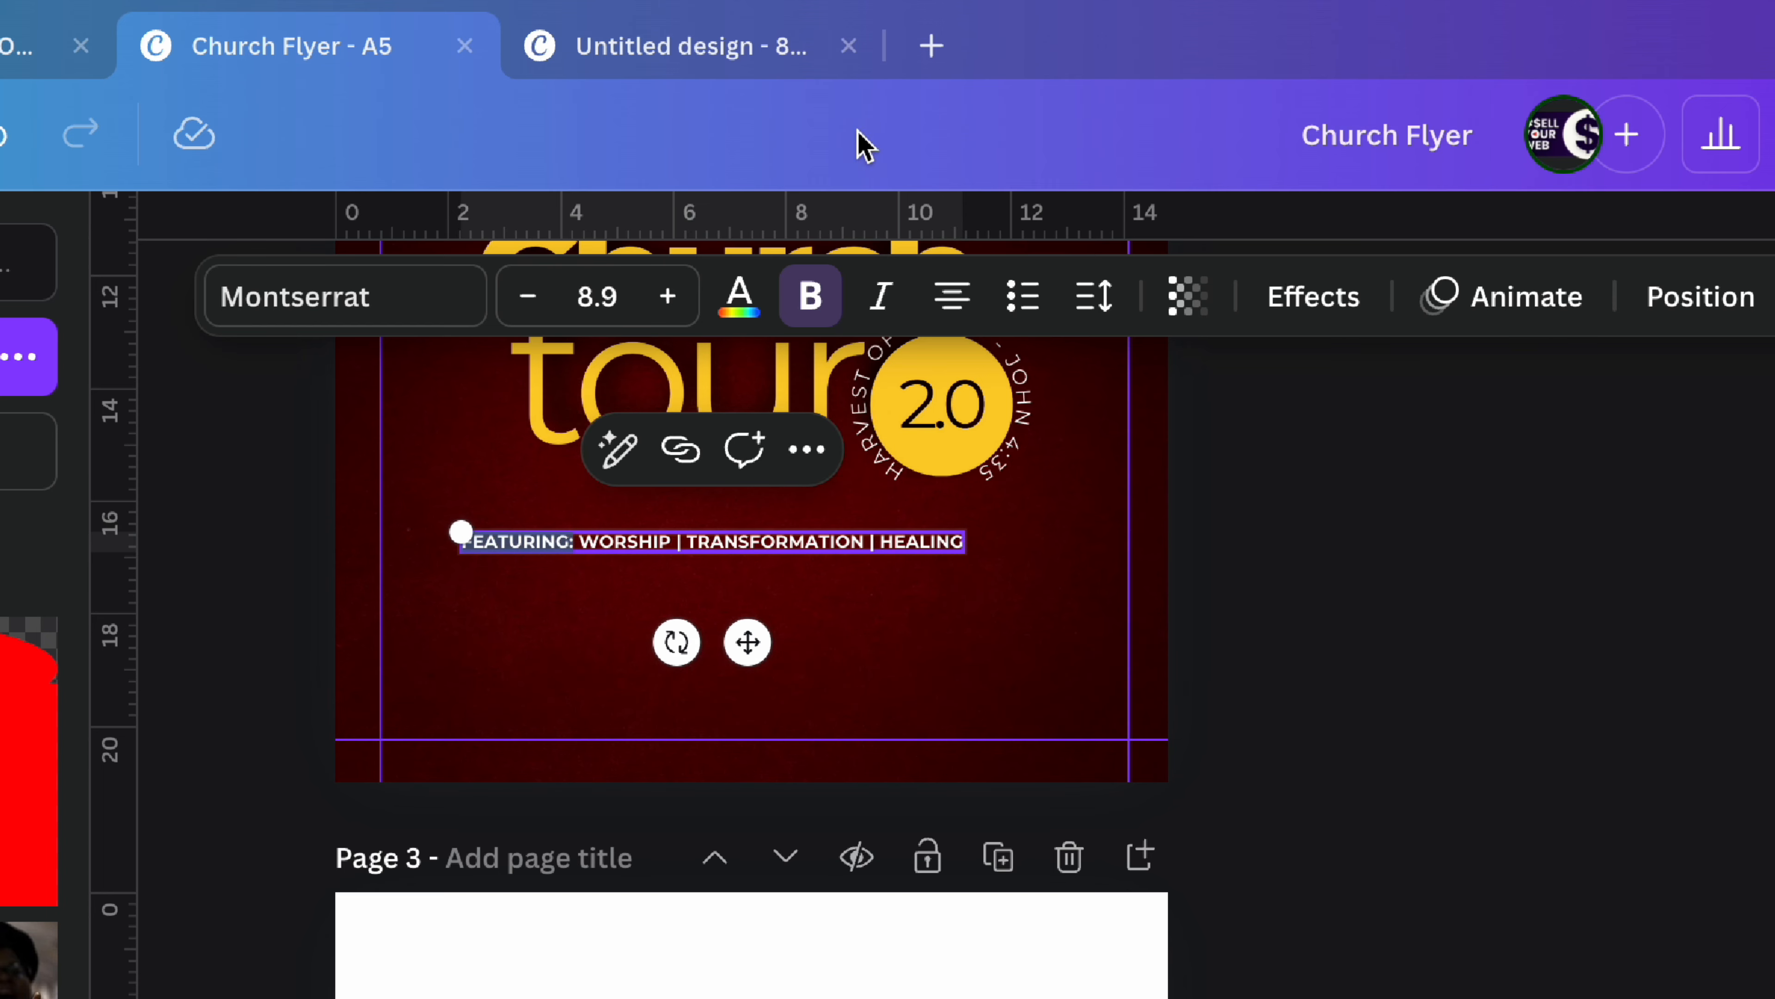
click(724, 308)
click(219, 627)
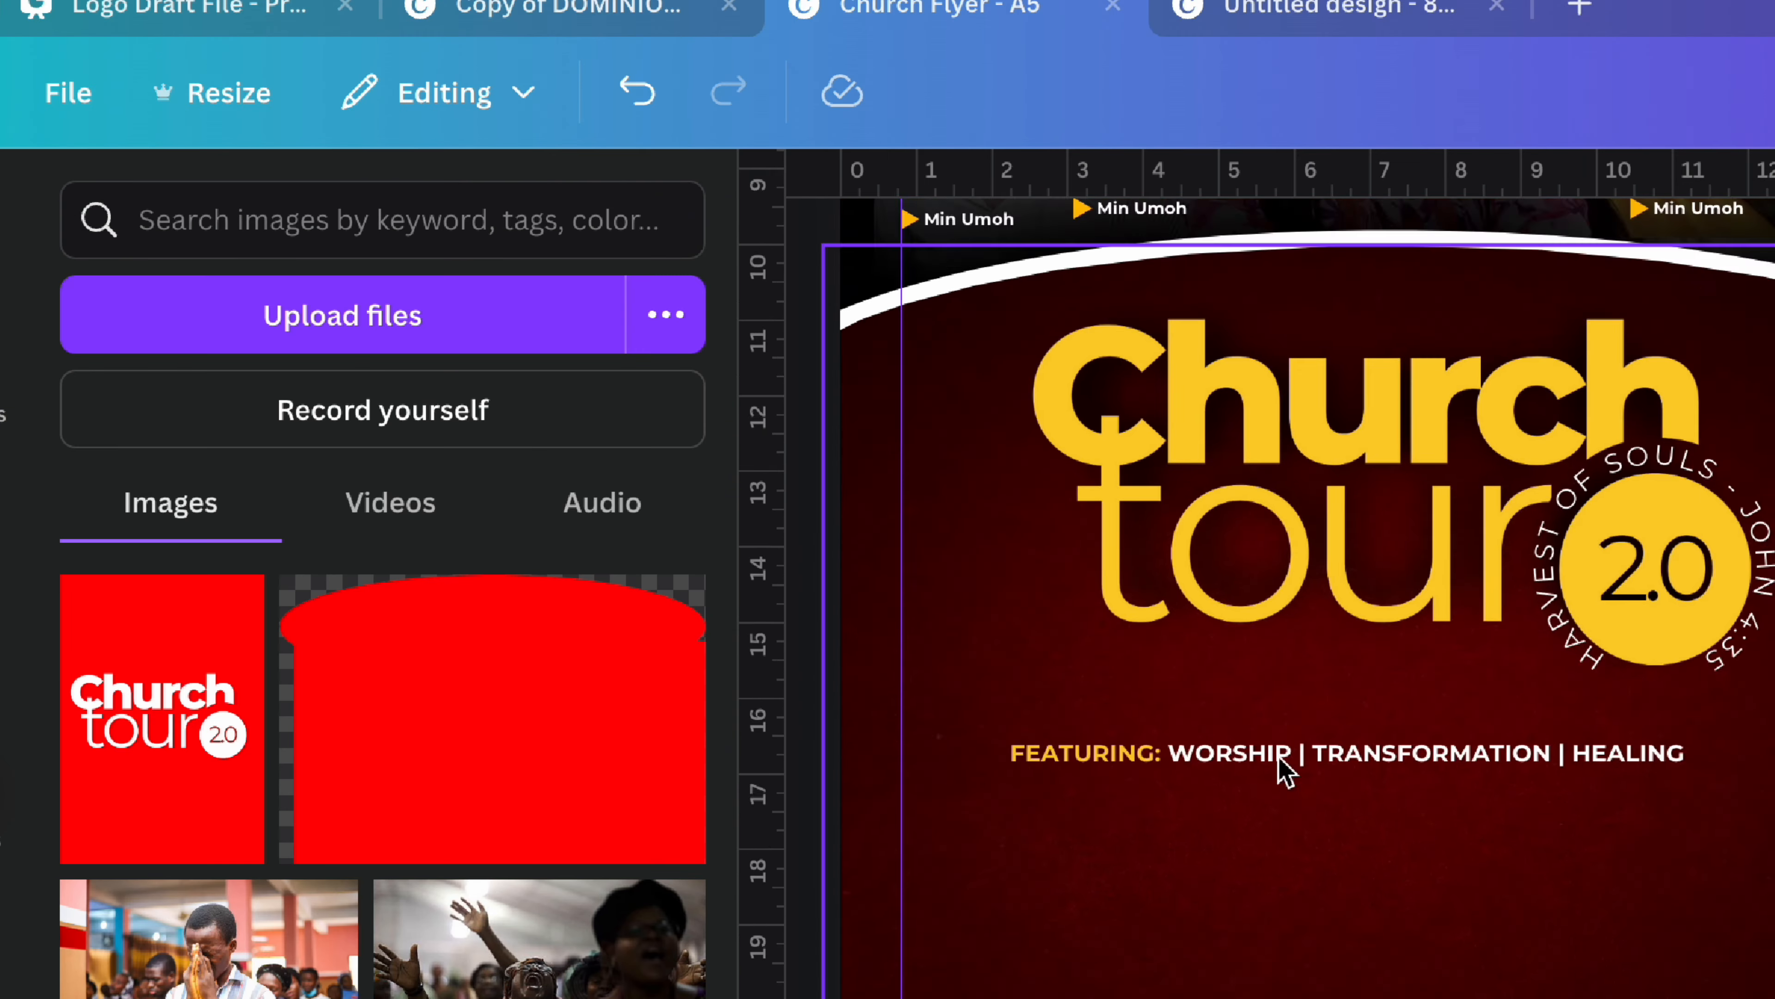
Step: Add a black gradient graphic across the full width of the flyer's lower edge
click(72, 238)
click(278, 843)
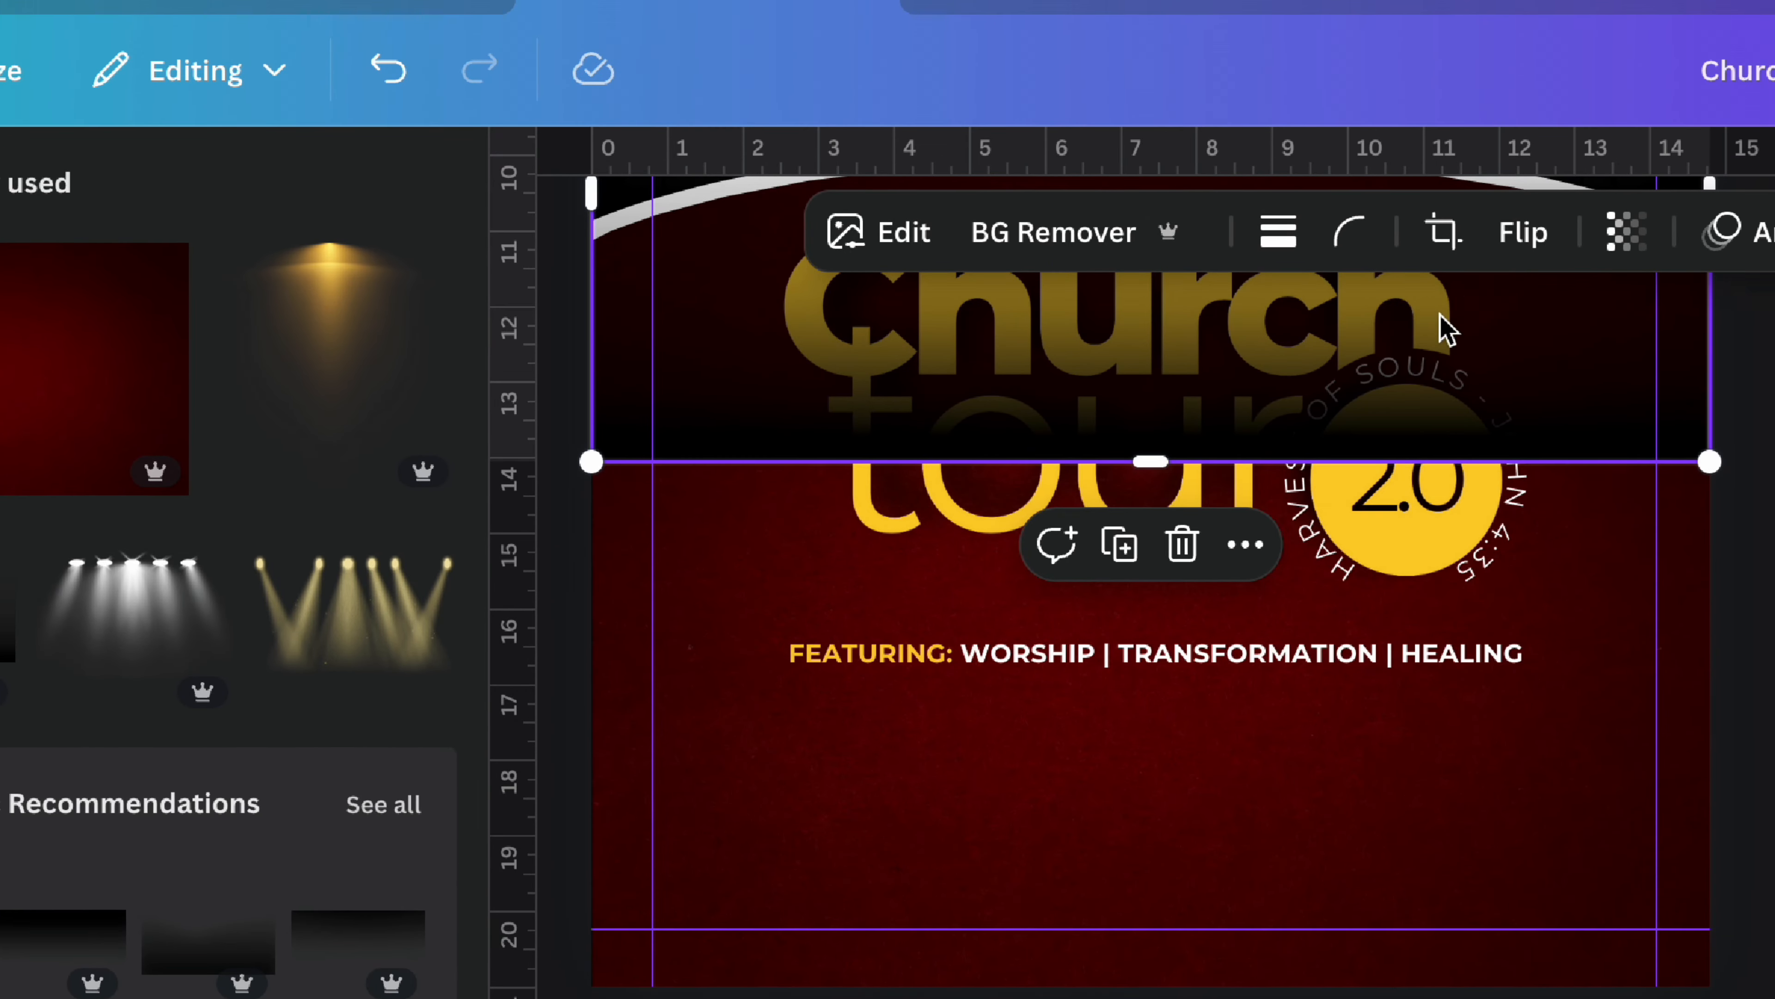
drag(1439, 317, 1442, 832)
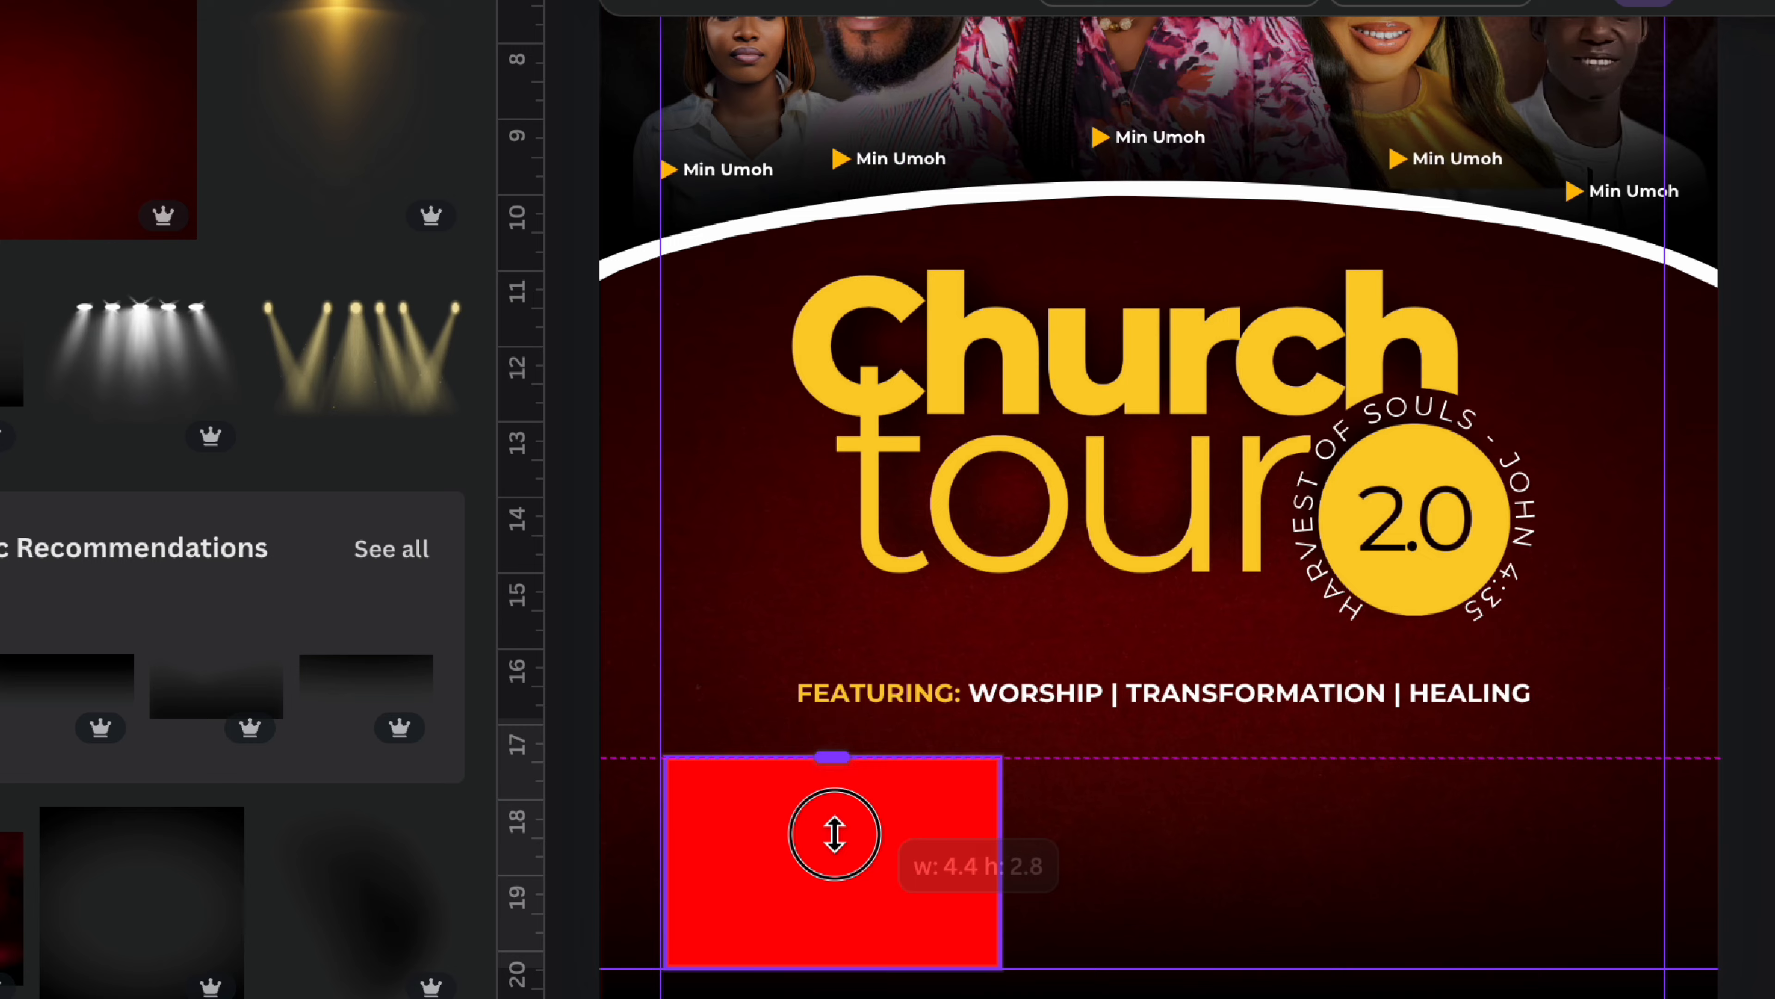
click(1463, 587)
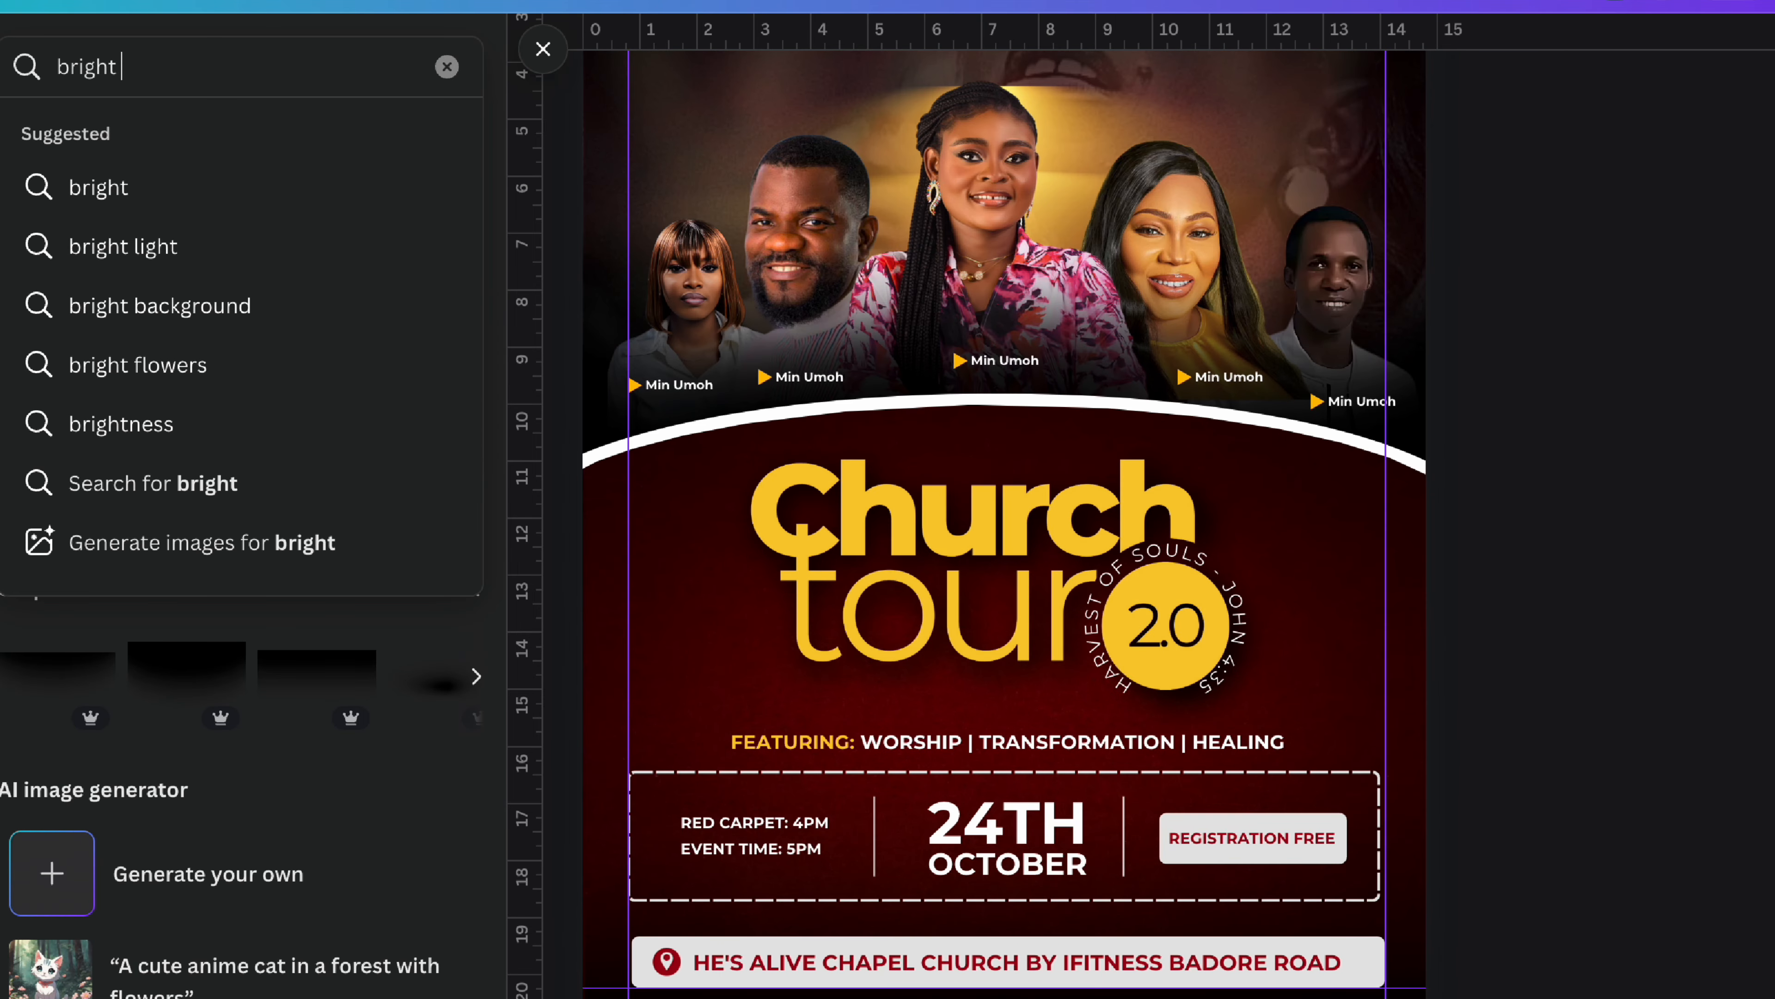
Step: Search the graphics for "bright yellow spot light" and add the round yellow glow over the centre portrait
text(yellow spot light)
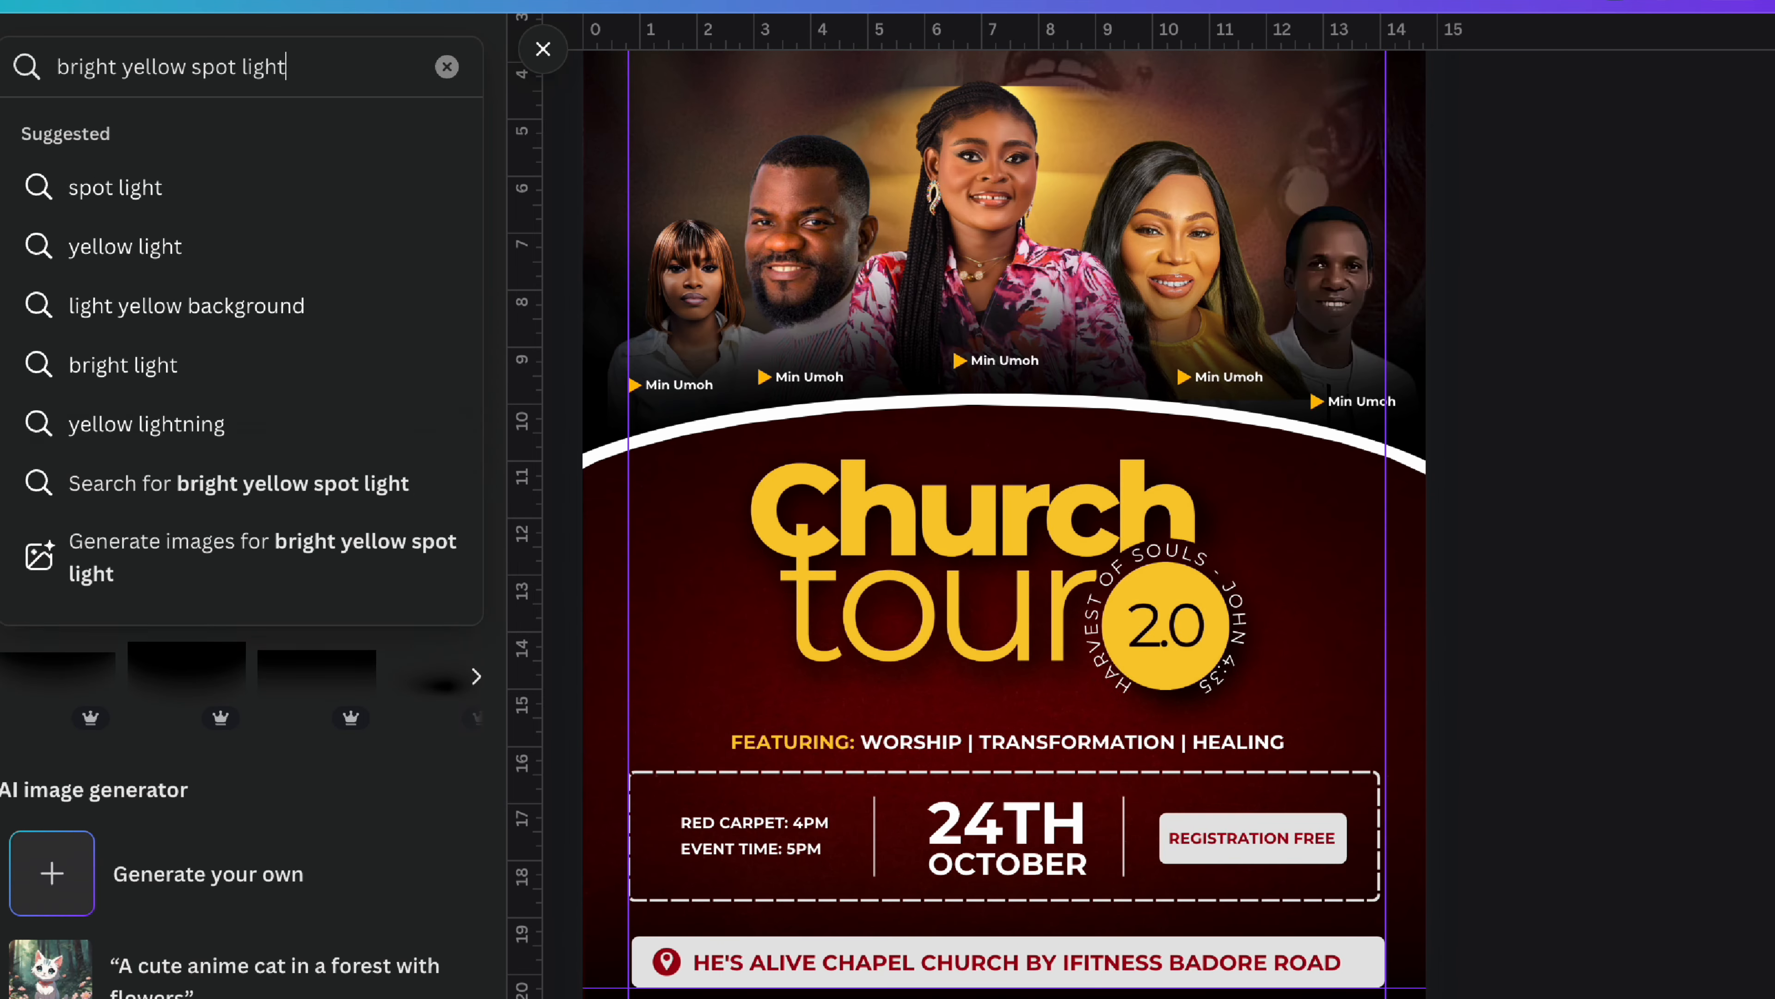
key(Return)
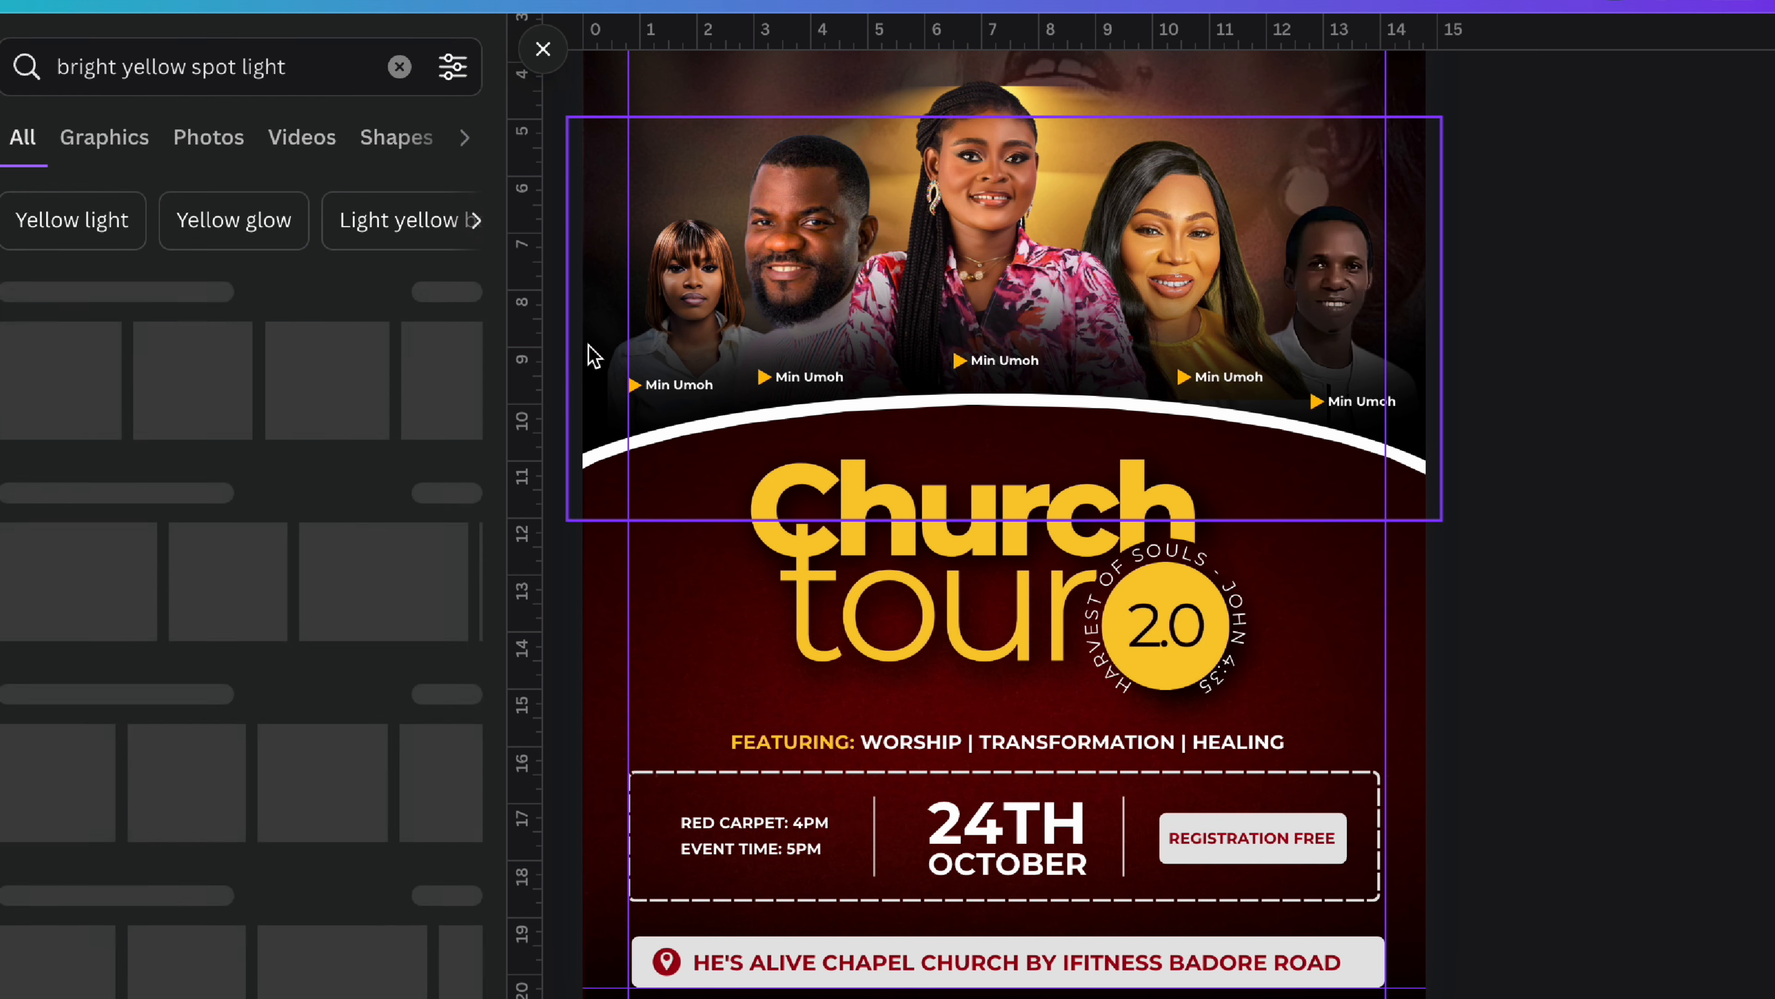
click(108, 144)
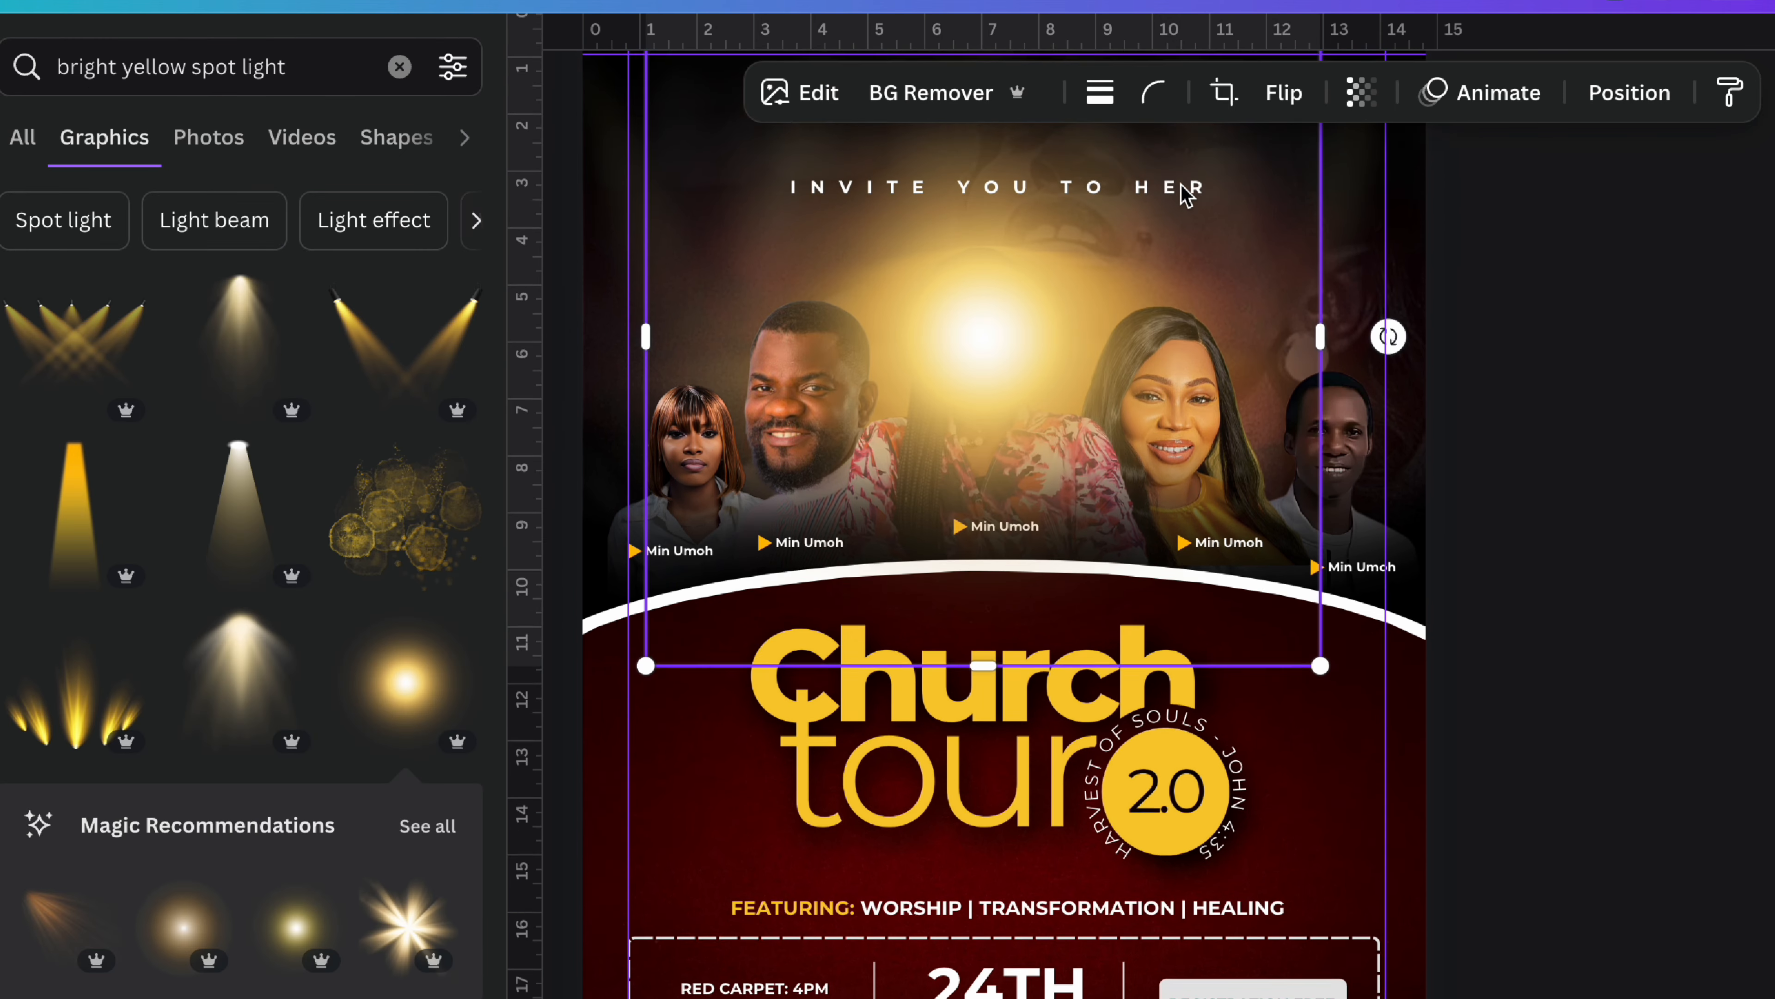
Step: Send the round yellow glow backward through the layers until it sits behind the group of portraits
scroll(1184, 195, up, 2)
scroll(1181, 185, up, 1)
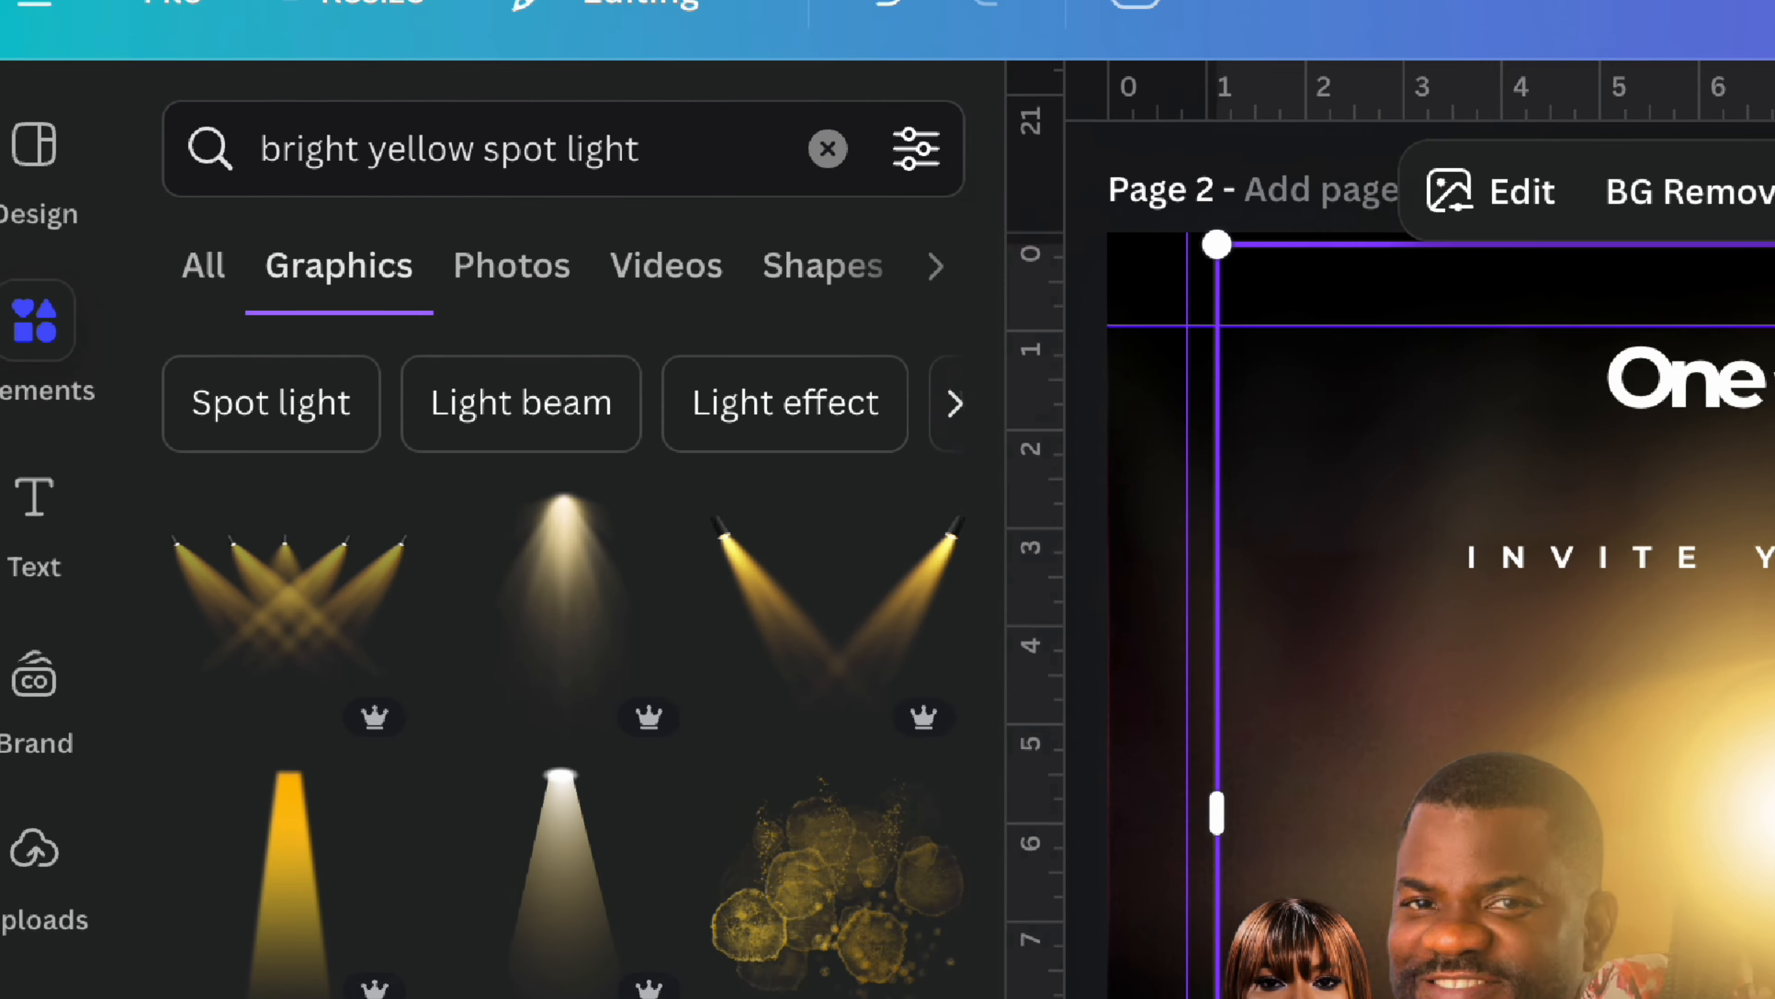
key(ctrl+[)
key(ctrl+[)
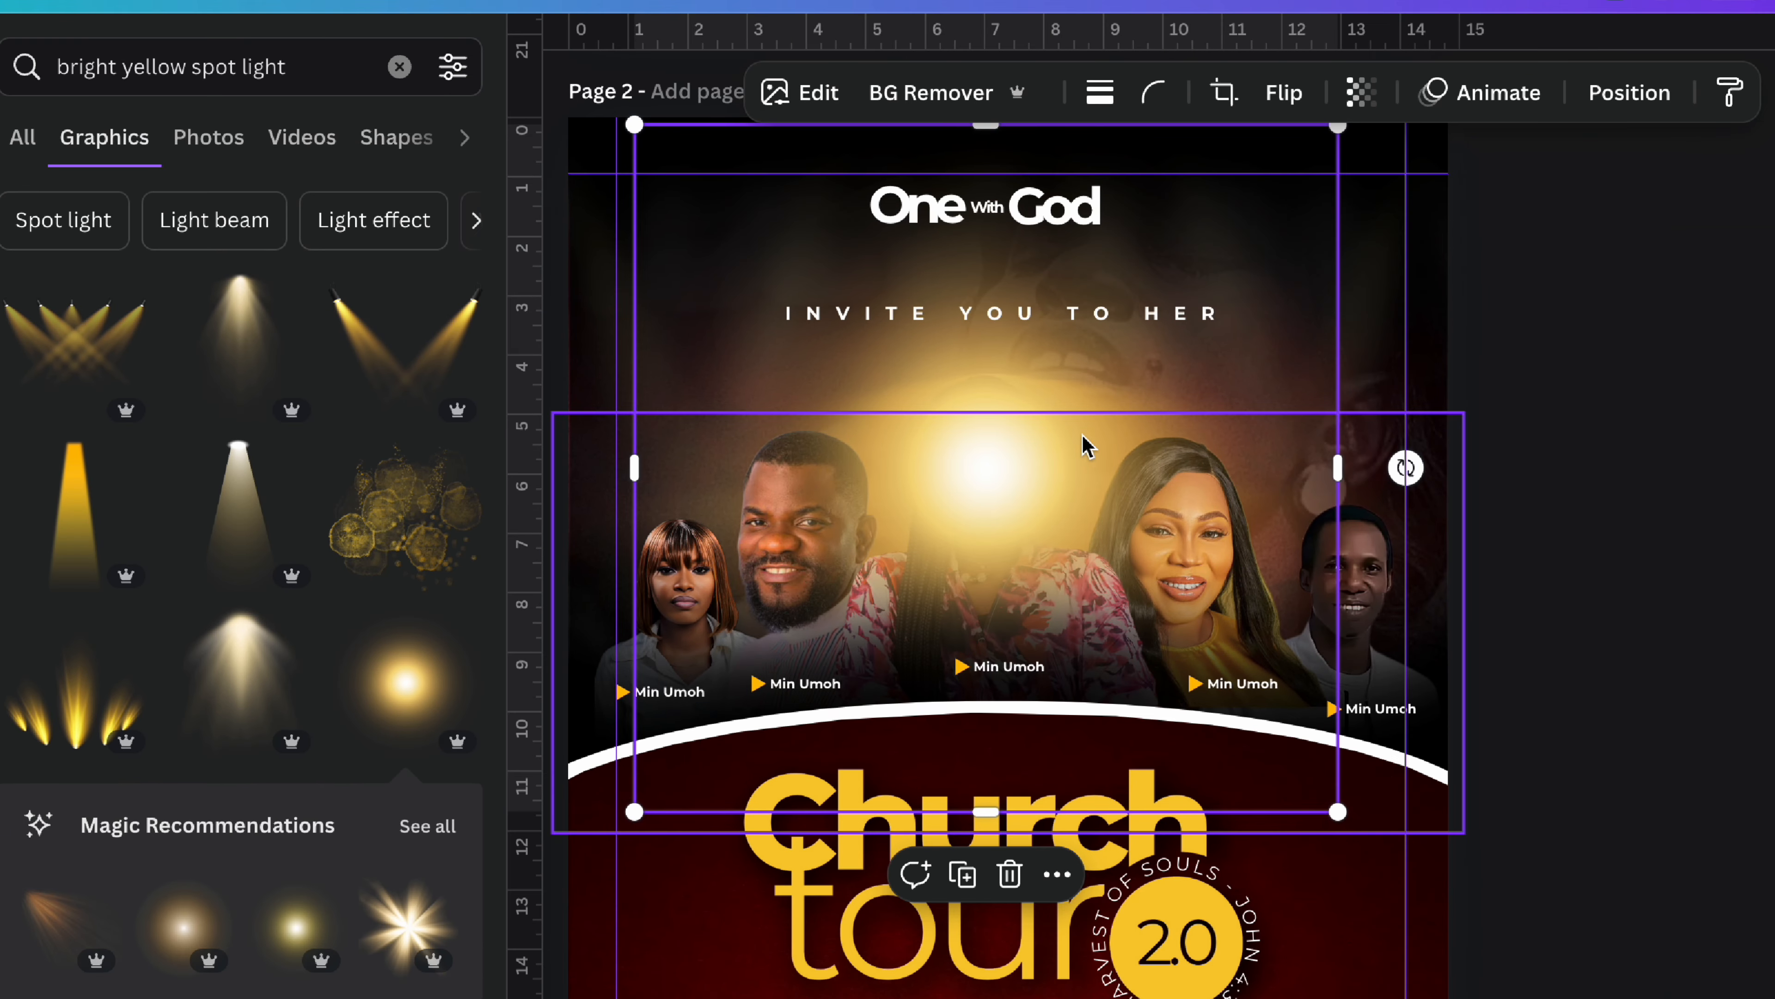
Step: Find the older yellow spotlight in the layer list, directly above the round glow, and delete it
key(alt+1)
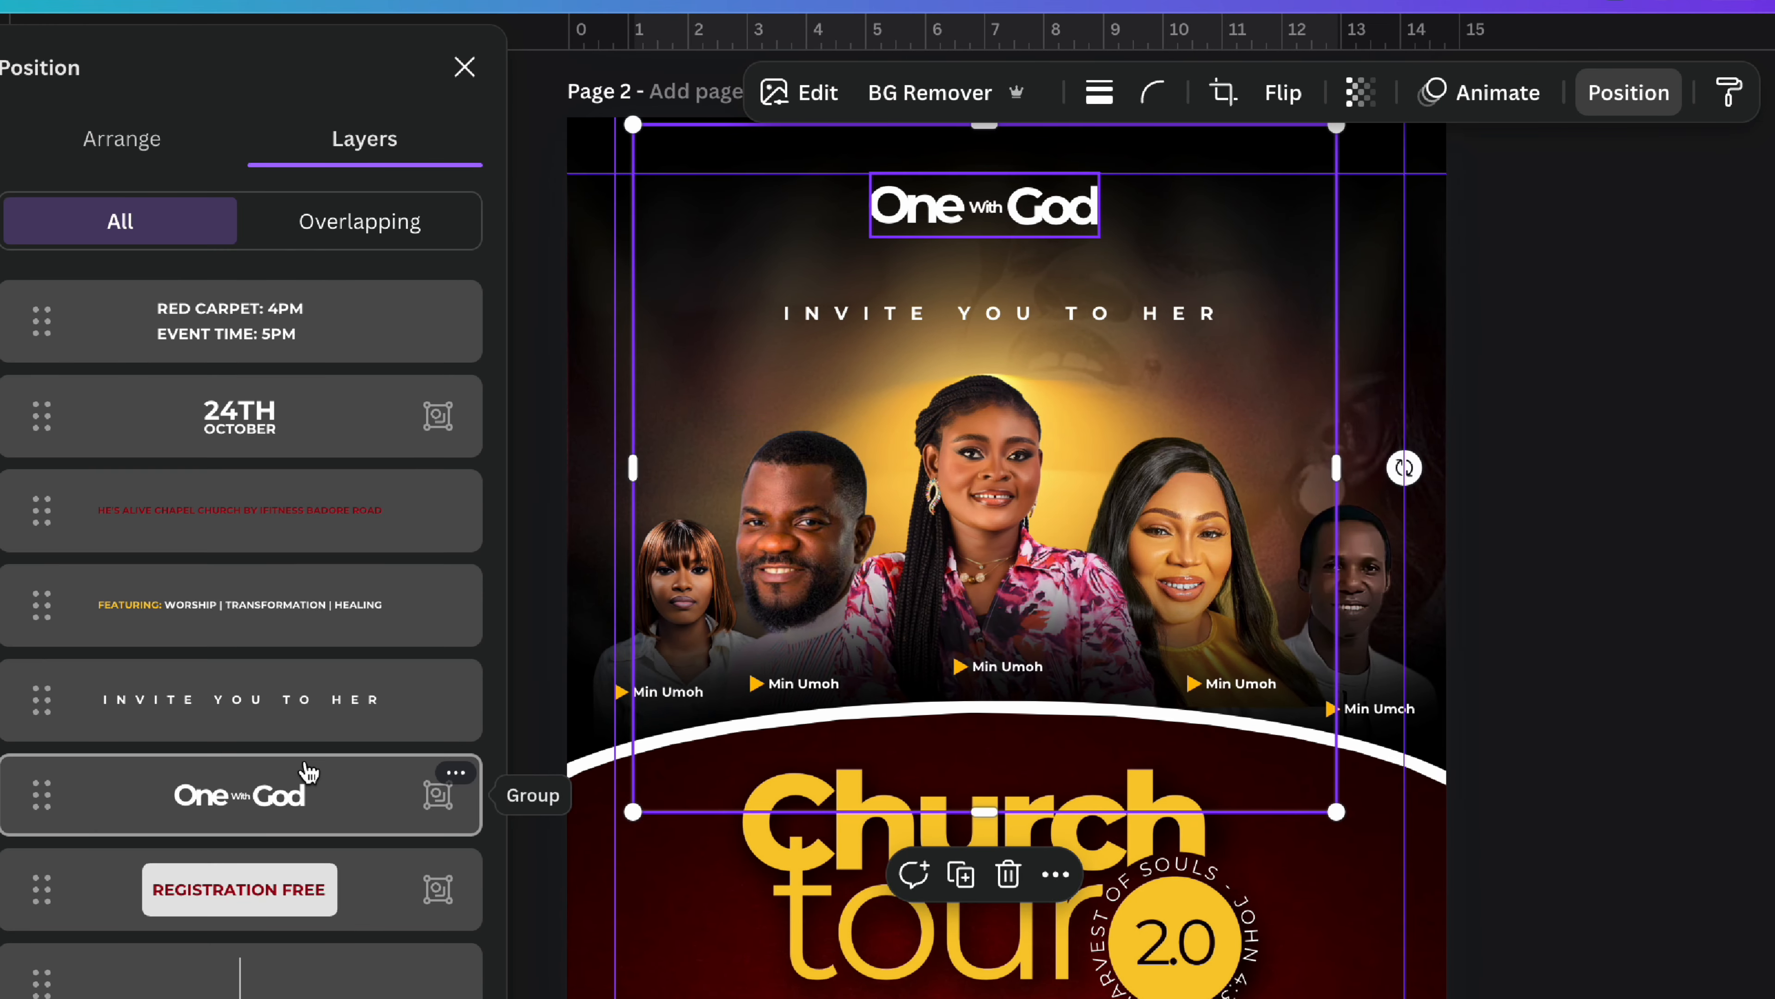
scroll(308, 769, down, 15)
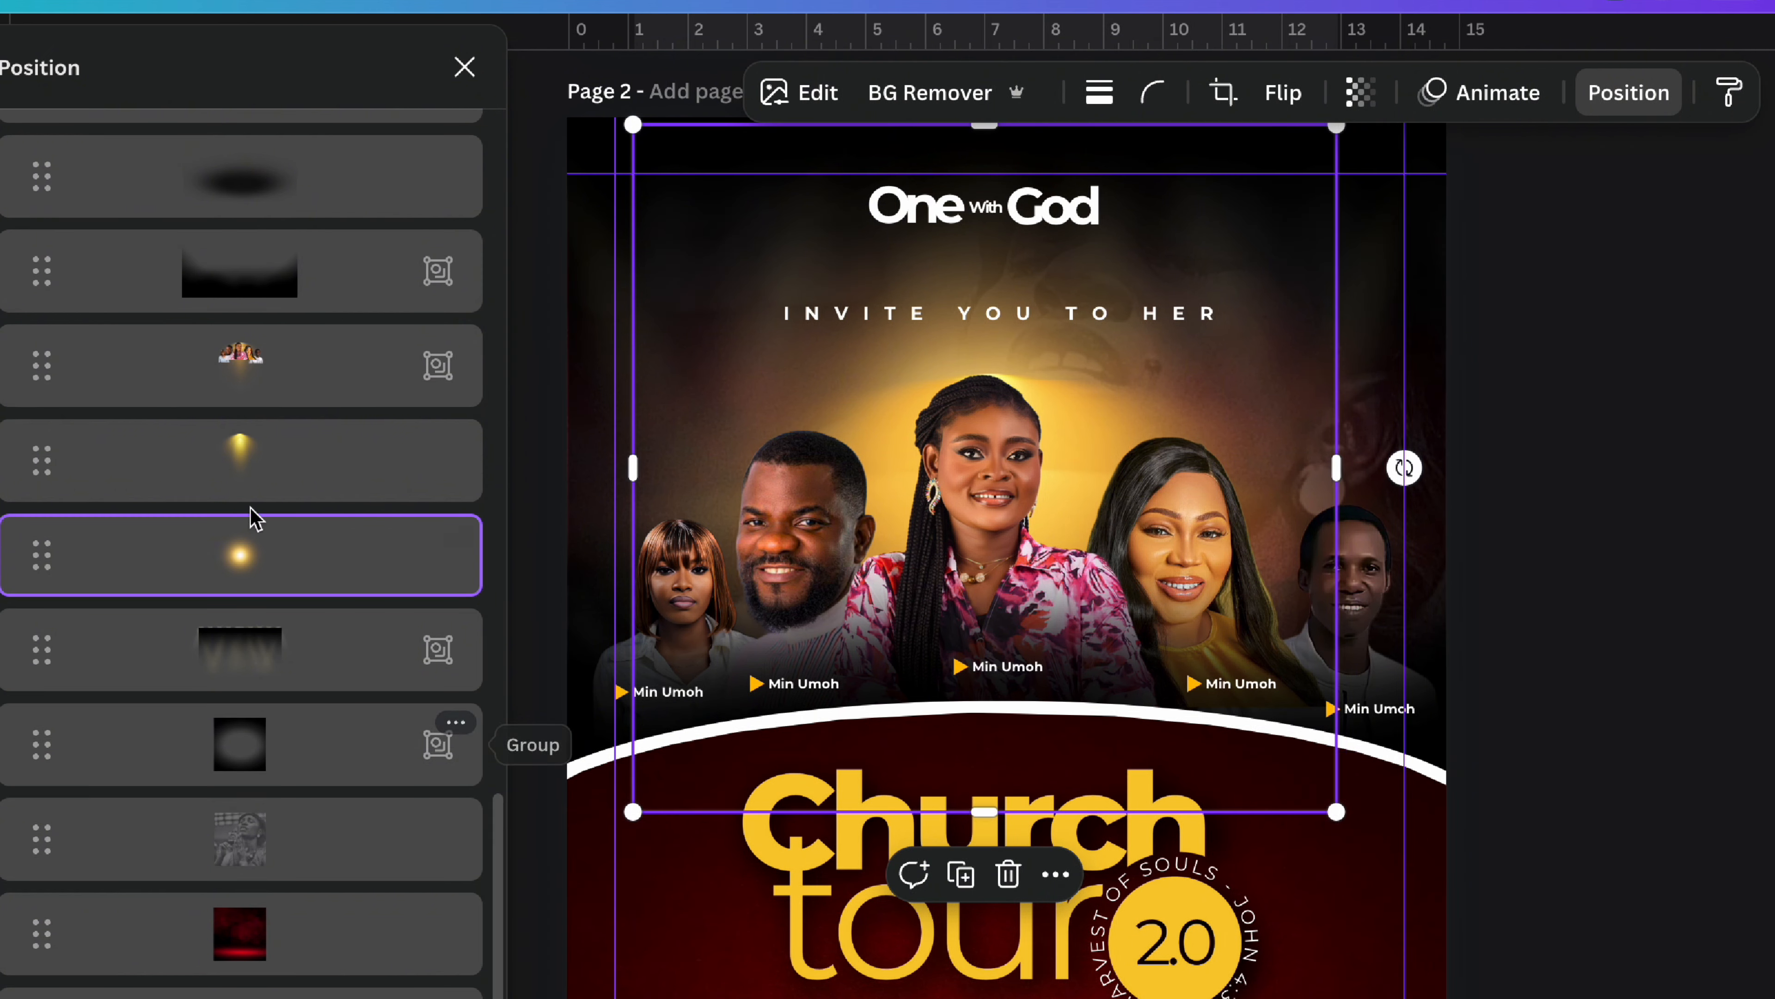
click(242, 463)
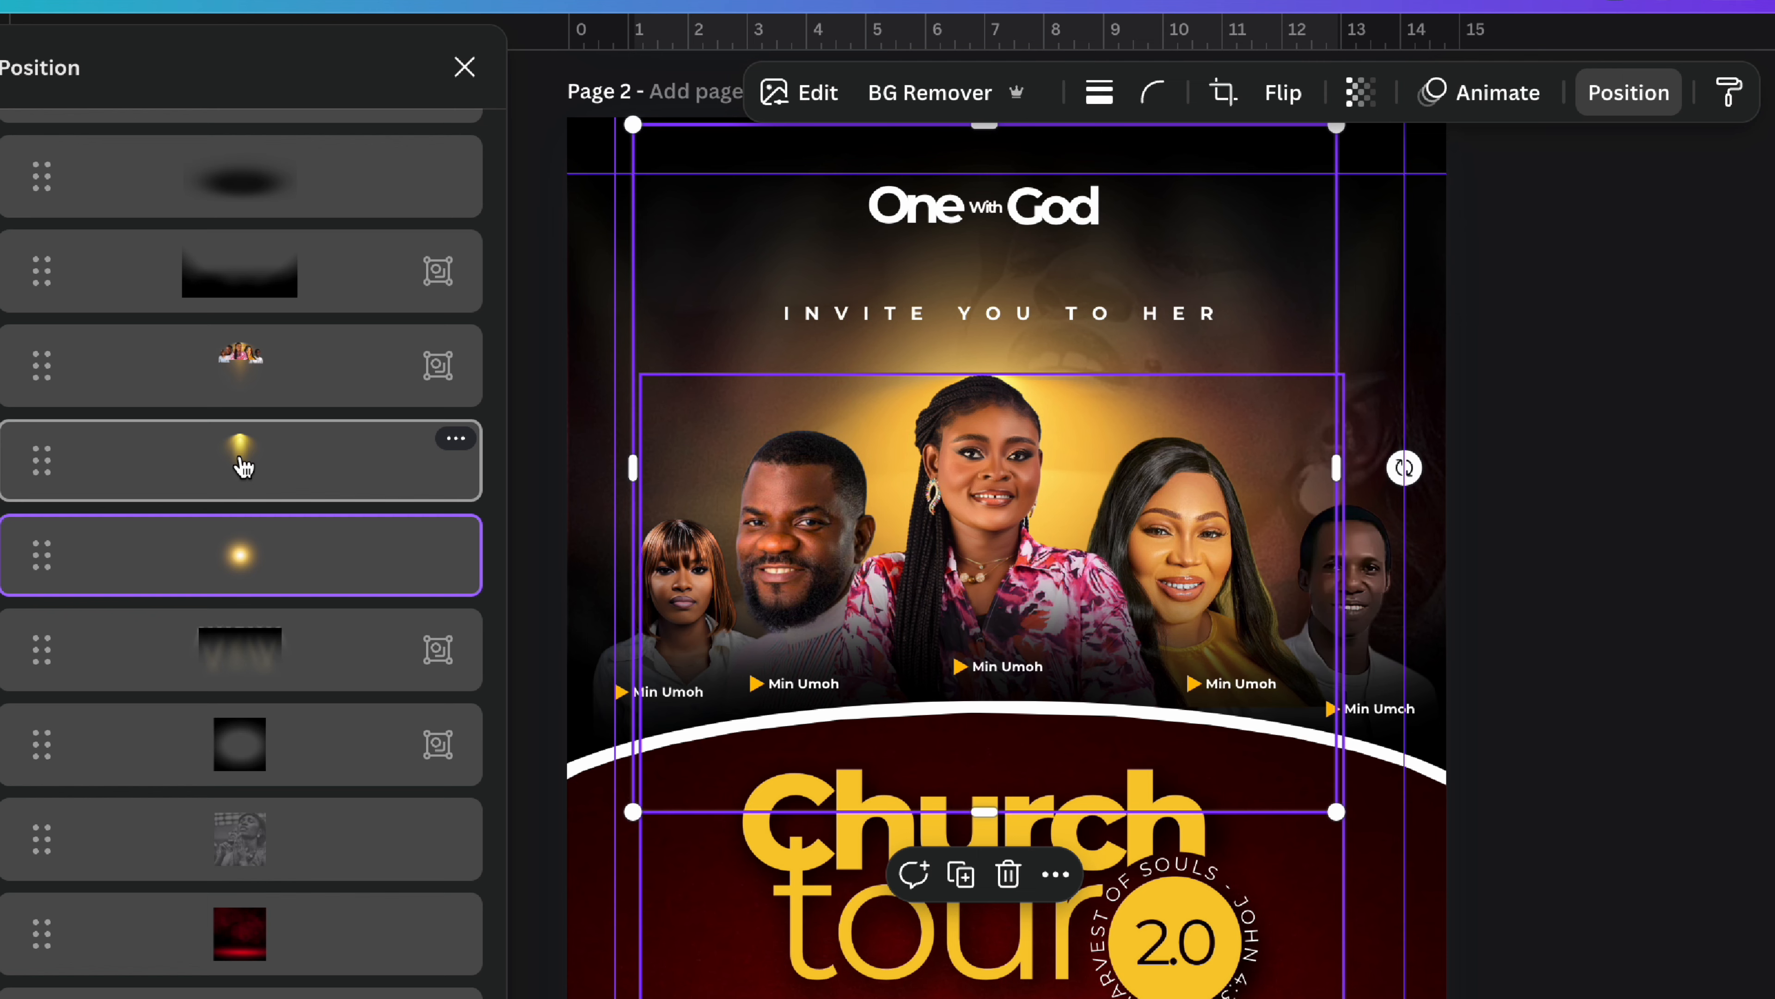
click(243, 464)
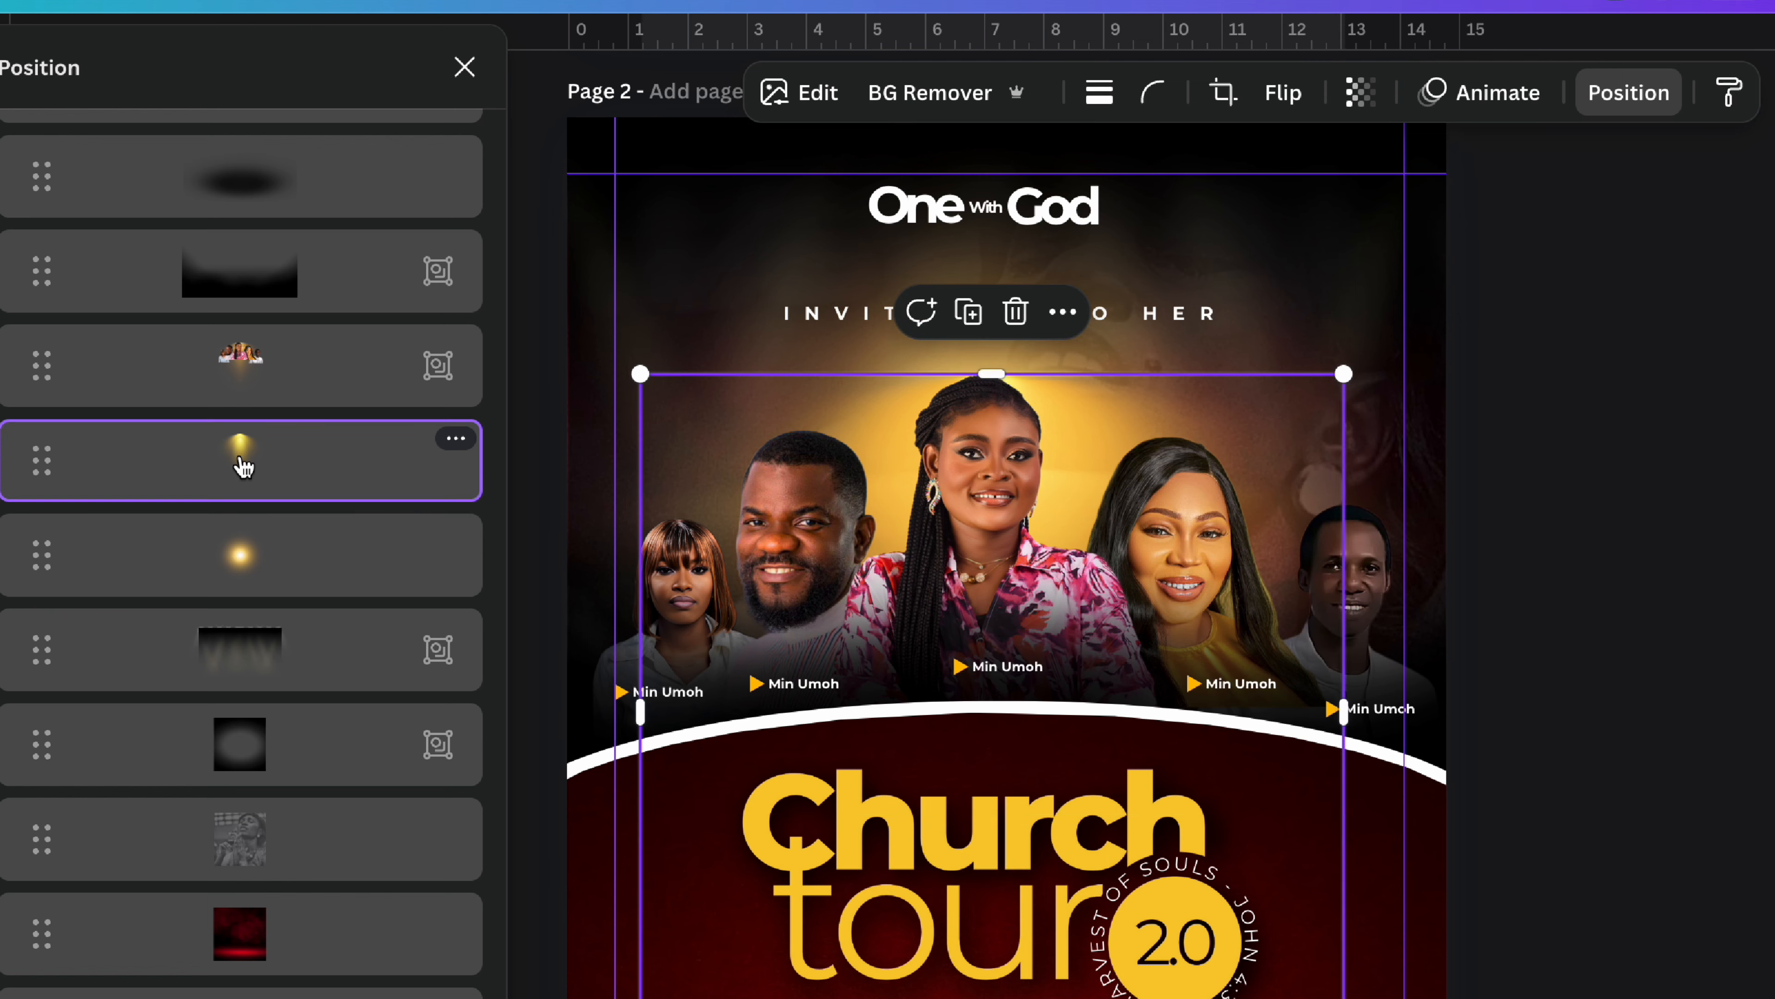
key(Delete)
Step: Select the round yellow glow behind the portraits and make it partly transparent to soften the light
click(245, 464)
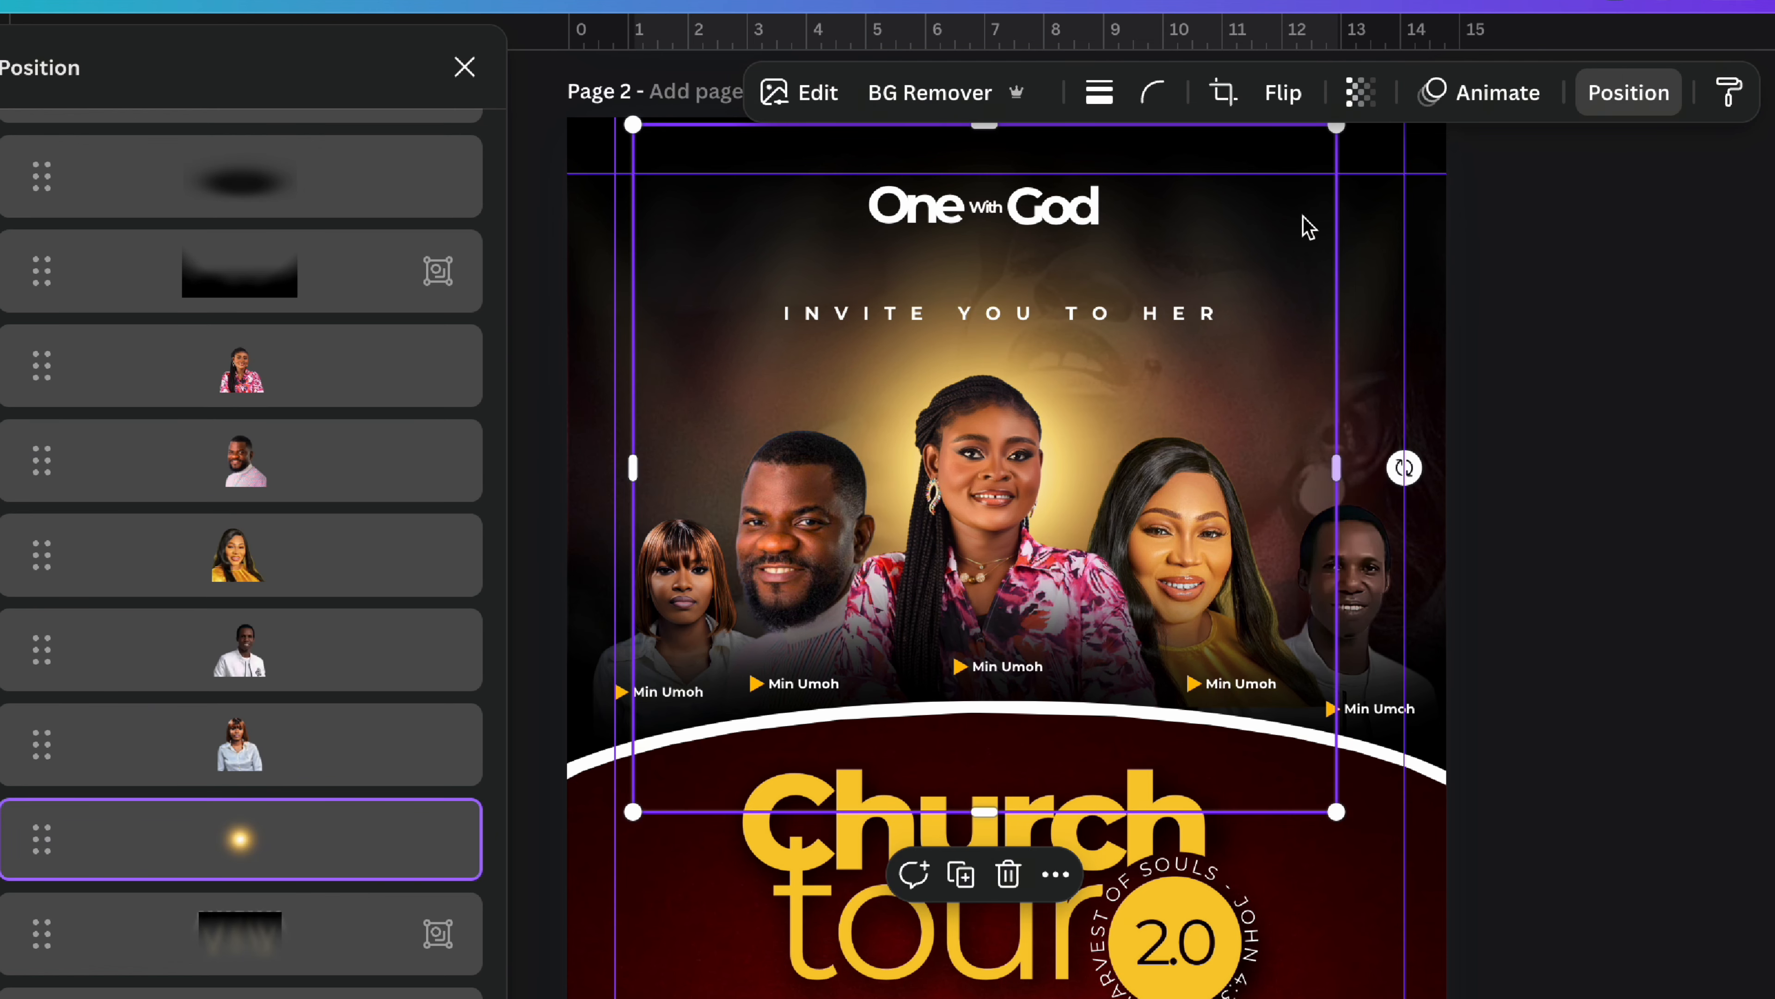
click(1360, 93)
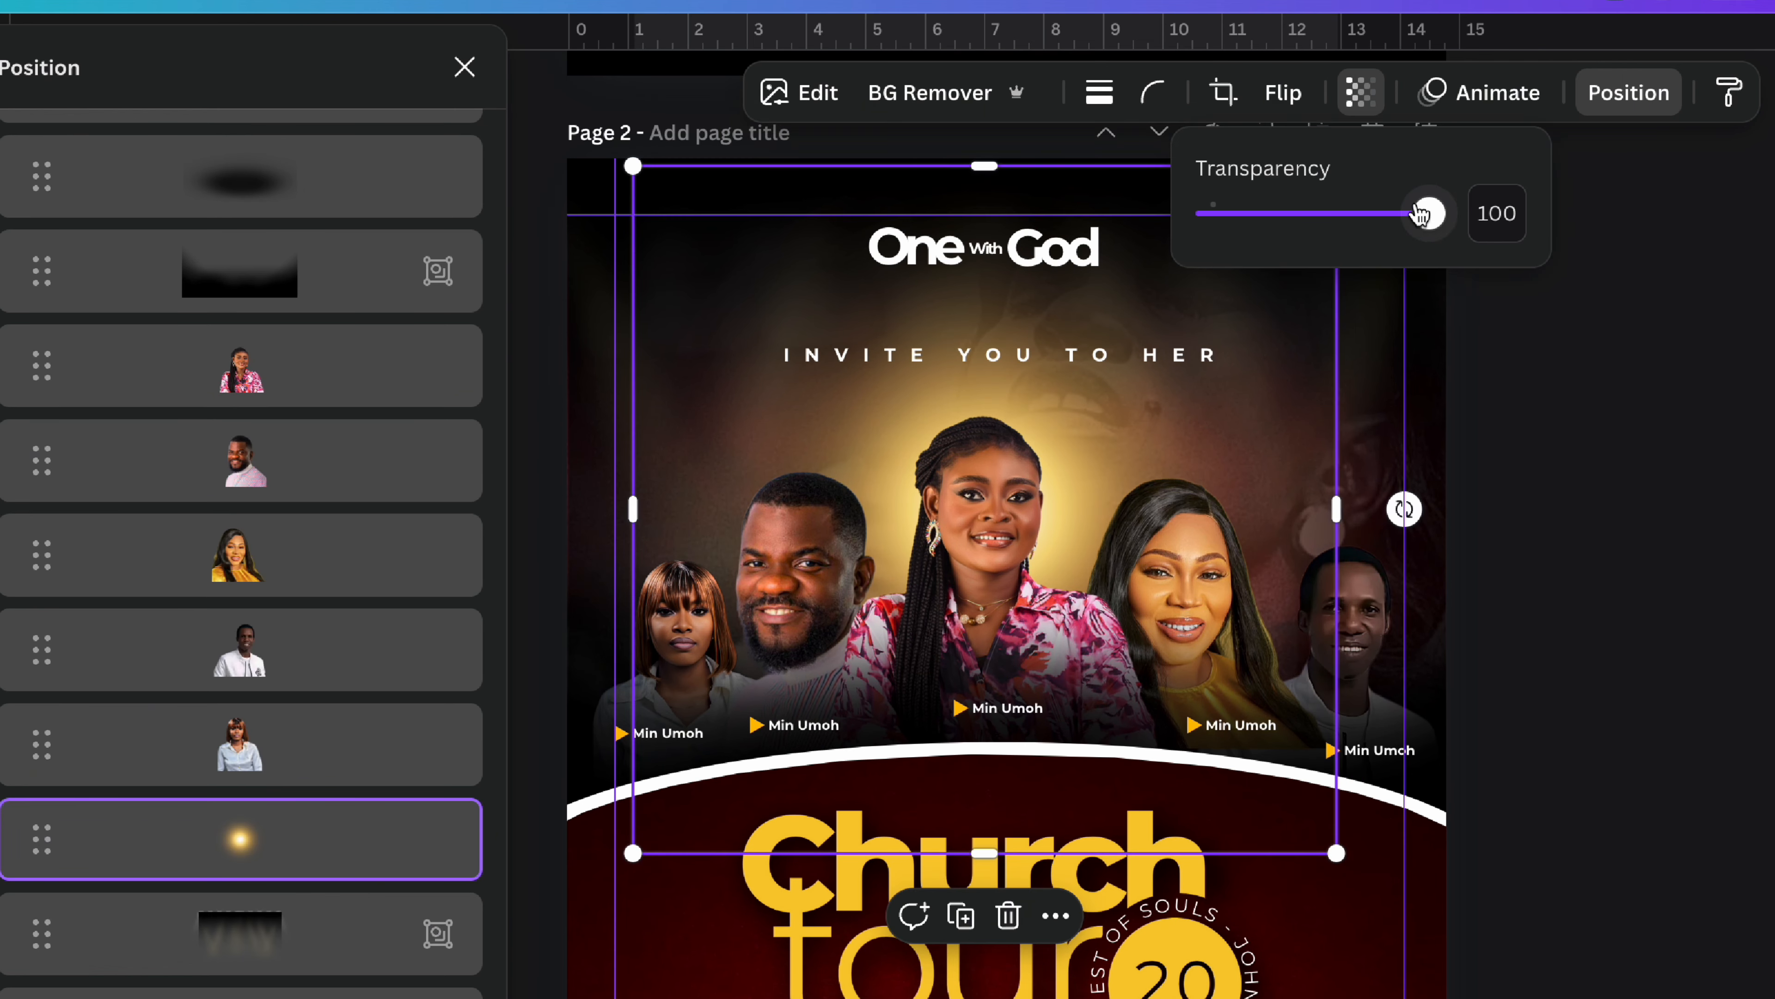
drag(1426, 210, 1373, 223)
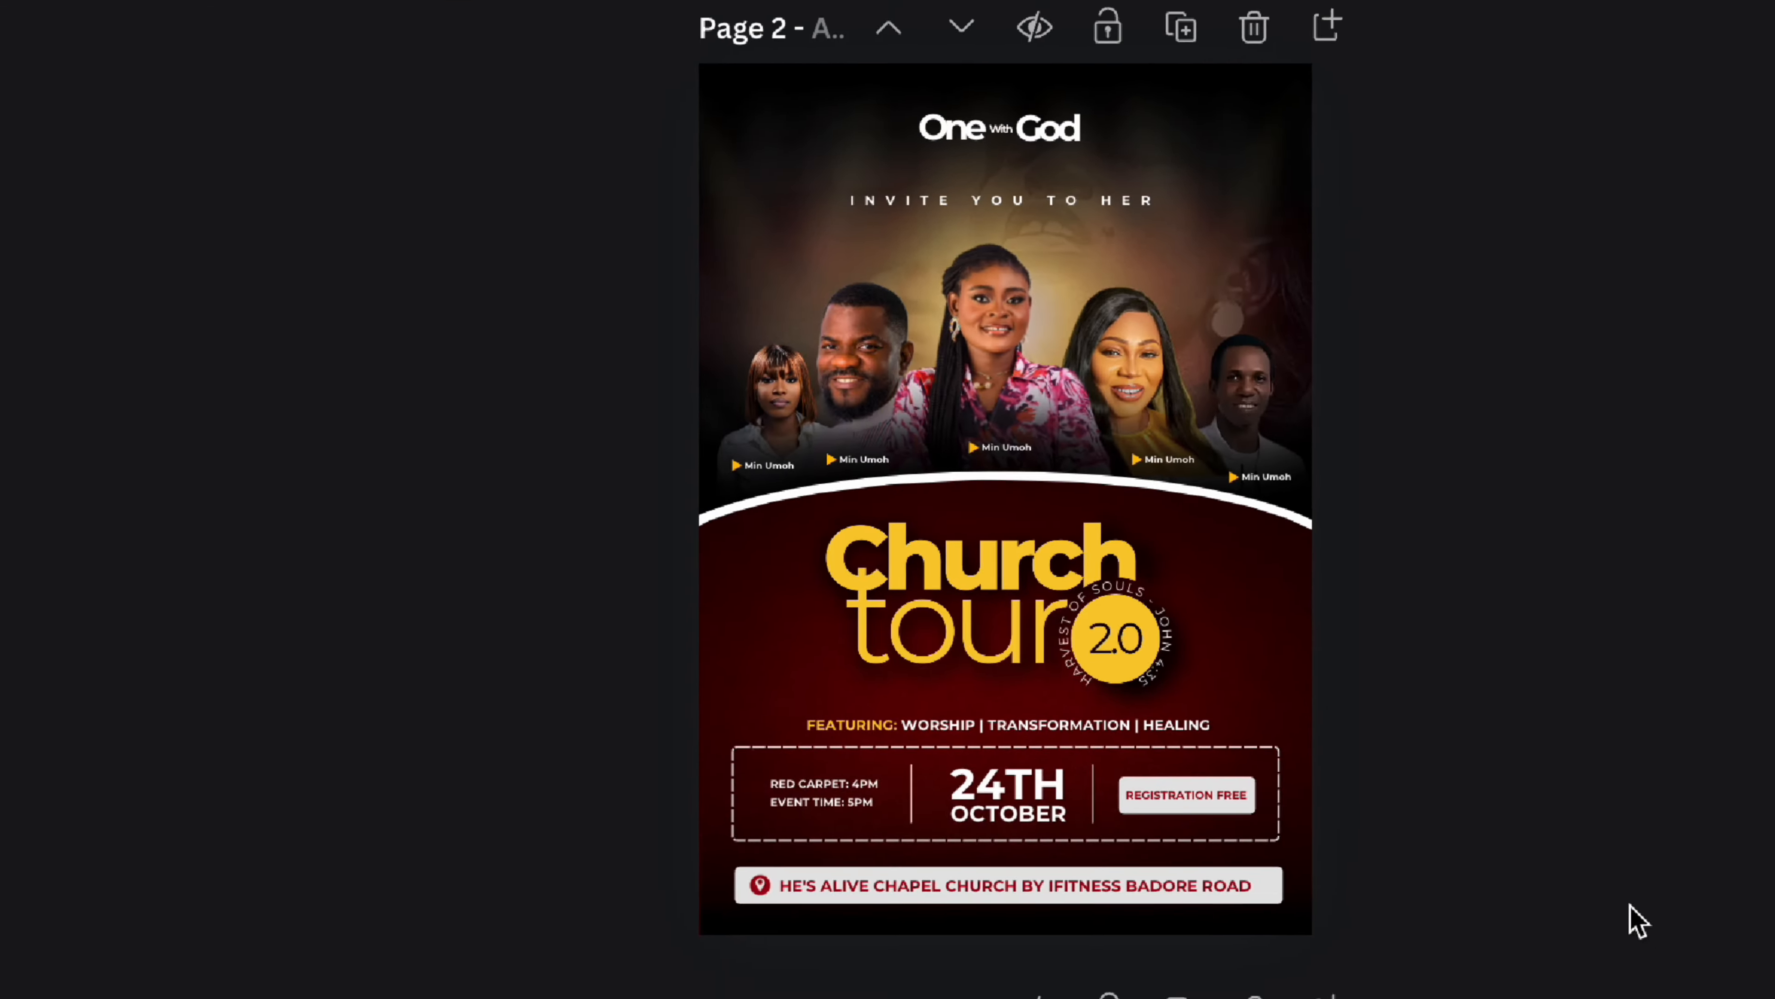